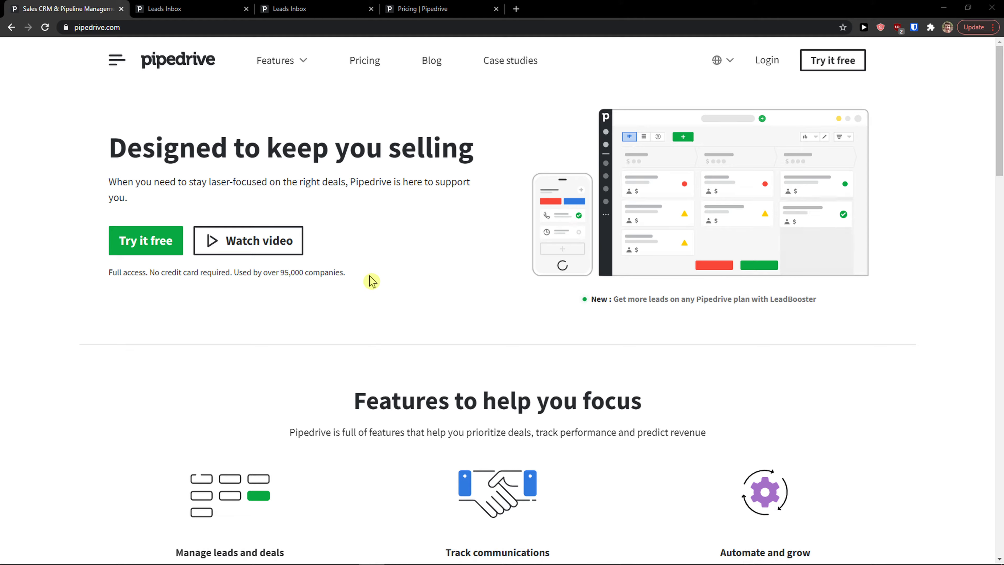
Start a free trial, dismiss the logged-in prompt and switch to the Leads Inbox.
click(849, 66)
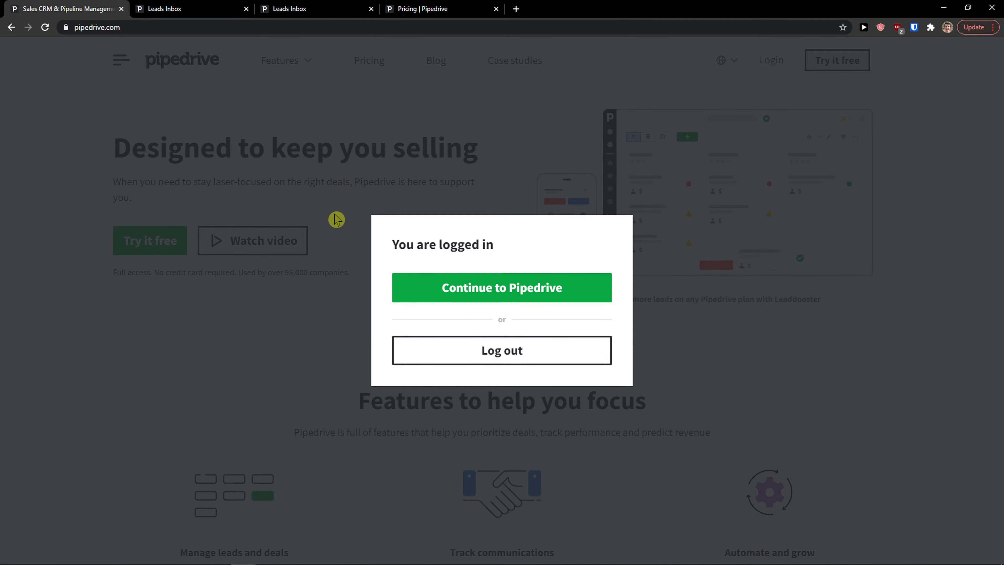
click(319, 219)
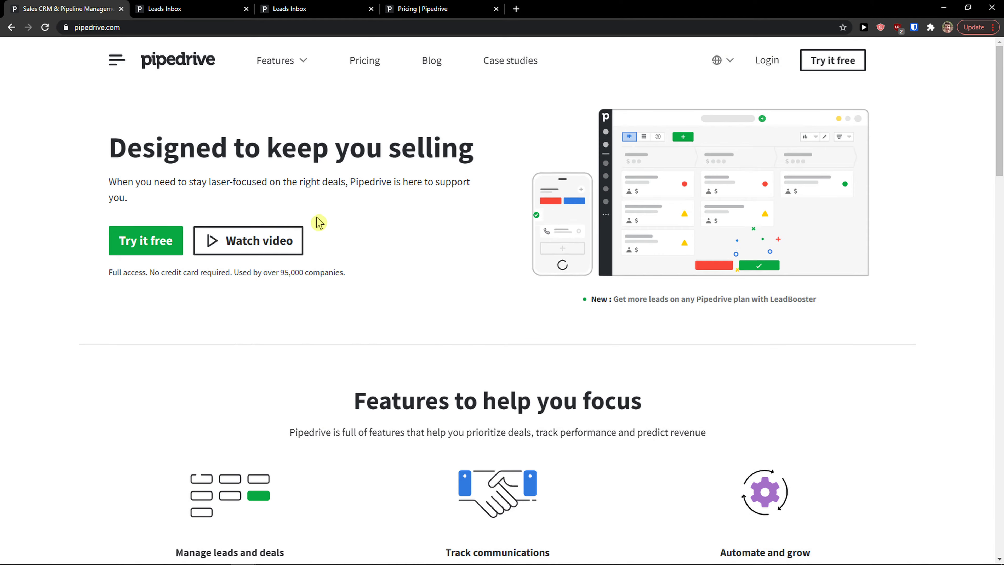
click(203, 15)
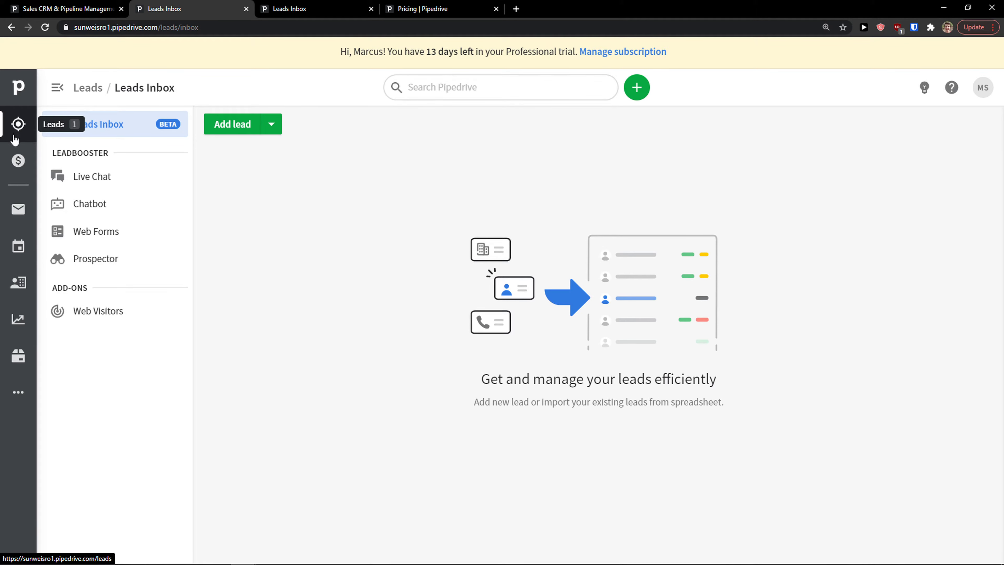
Tour the Deals, Mail, Activities, Contacts, Insights and Products pages, ending on the People list.
click(17, 161)
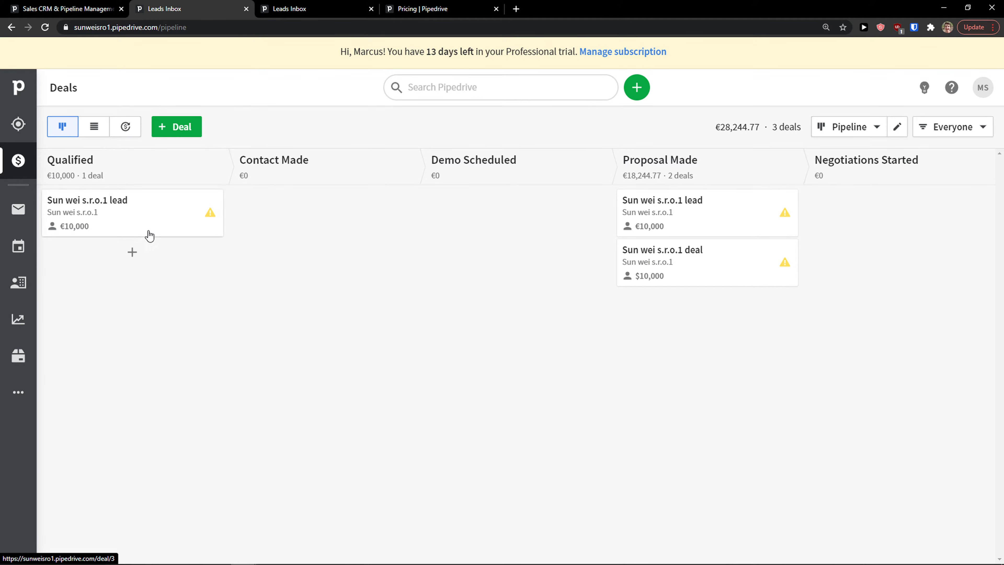
click(17, 215)
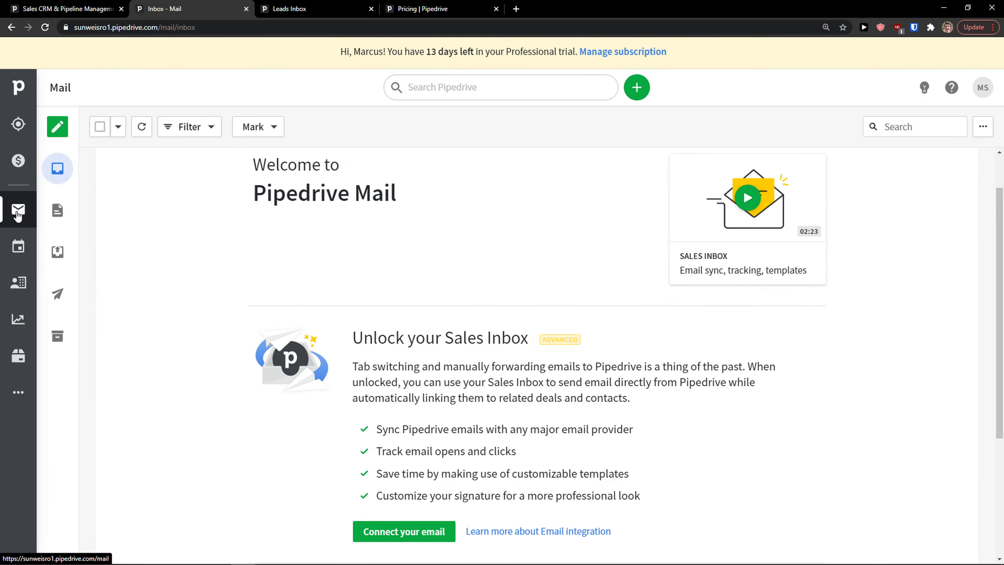
click(16, 247)
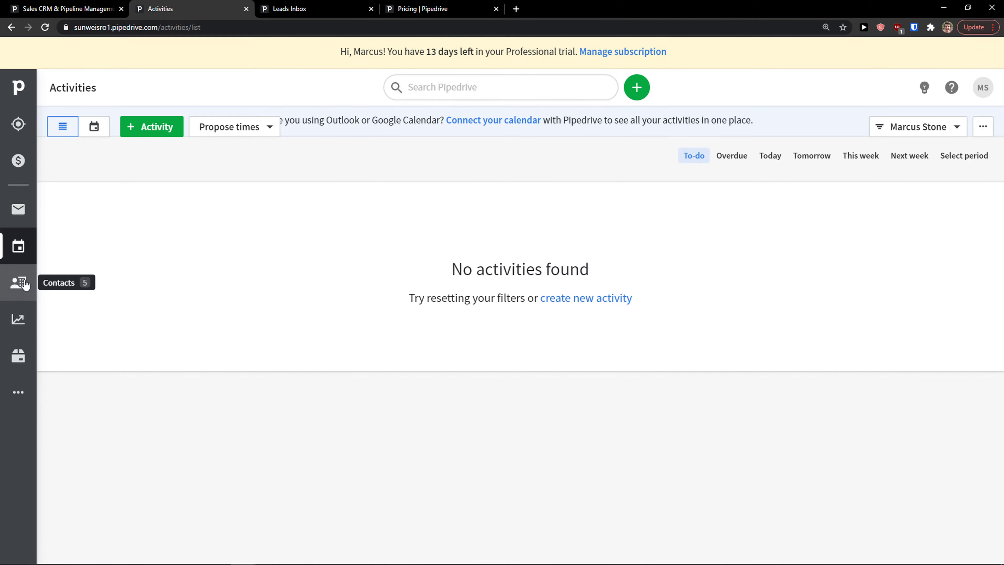
click(18, 282)
click(18, 318)
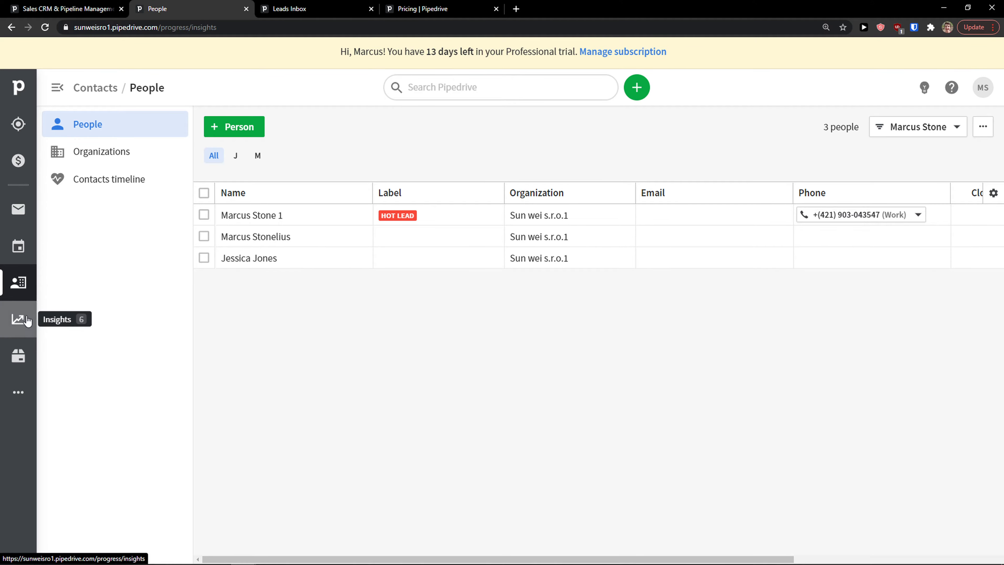
scroll(373, 270, down, 3)
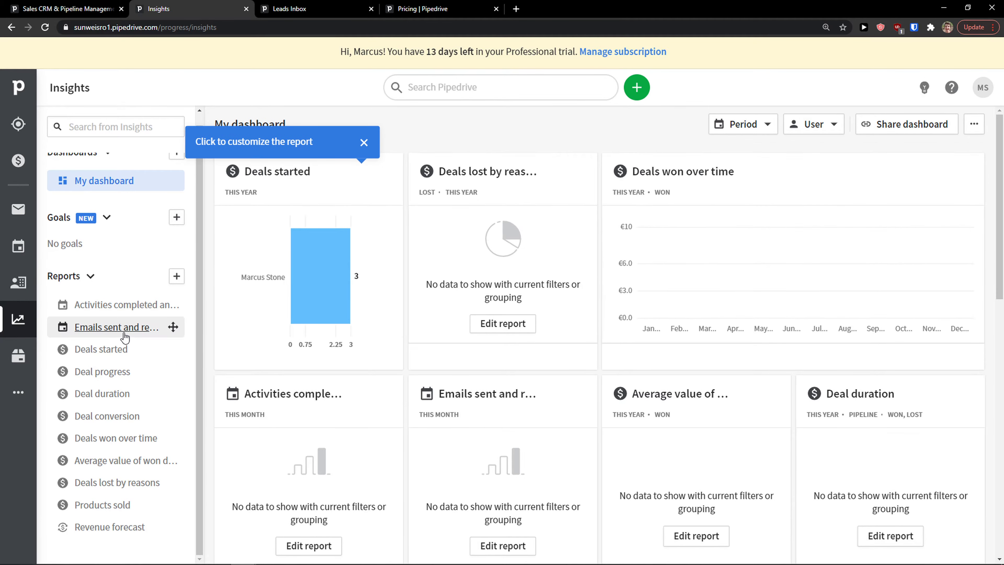
click(18, 356)
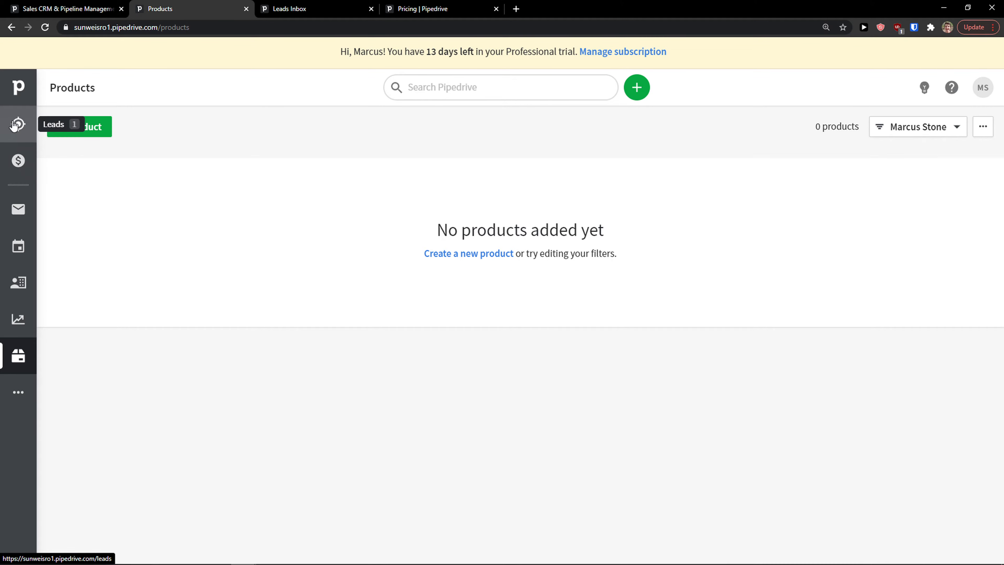
click(14, 284)
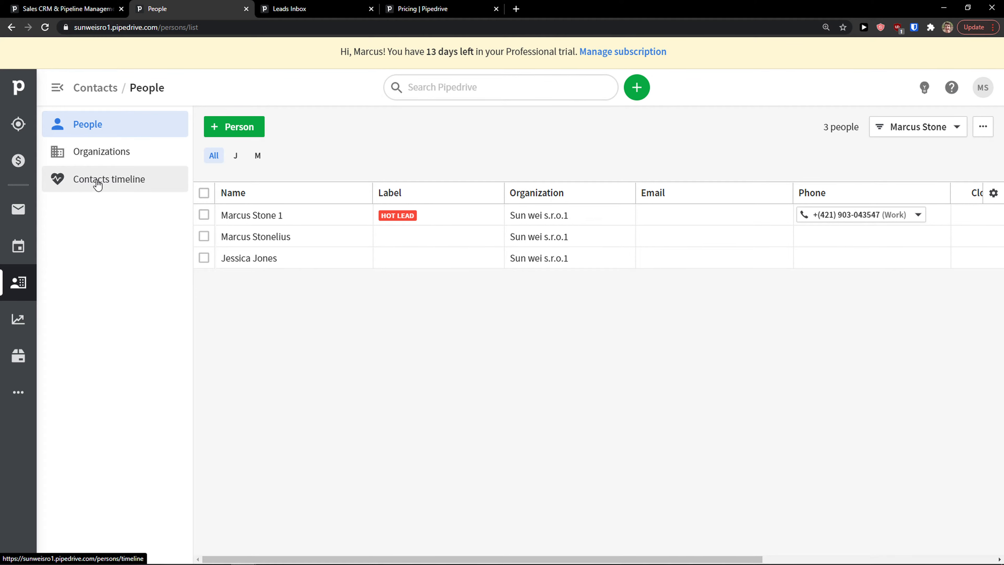
Begin adding a new person and enter the contact's full name.
click(247, 128)
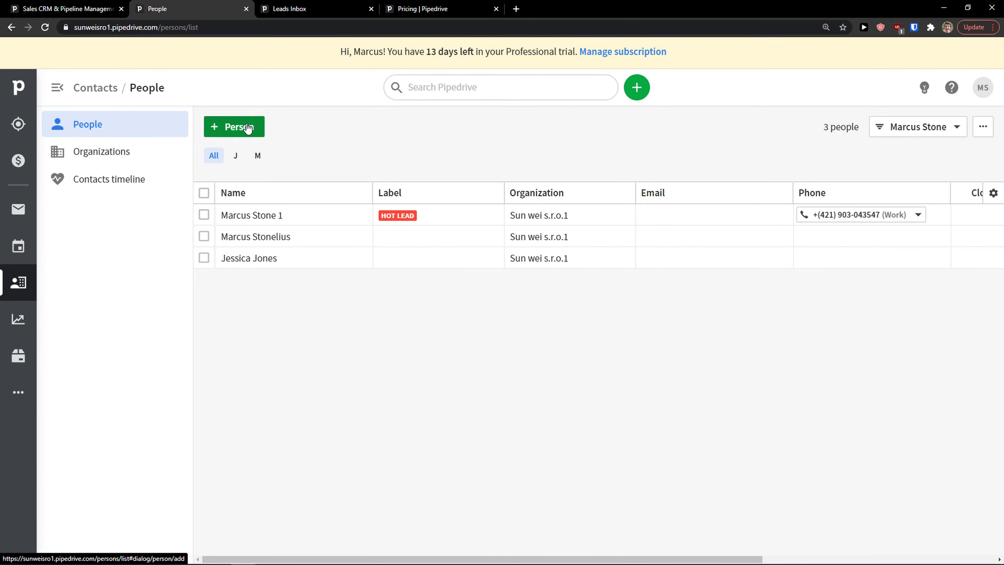
click(461, 104)
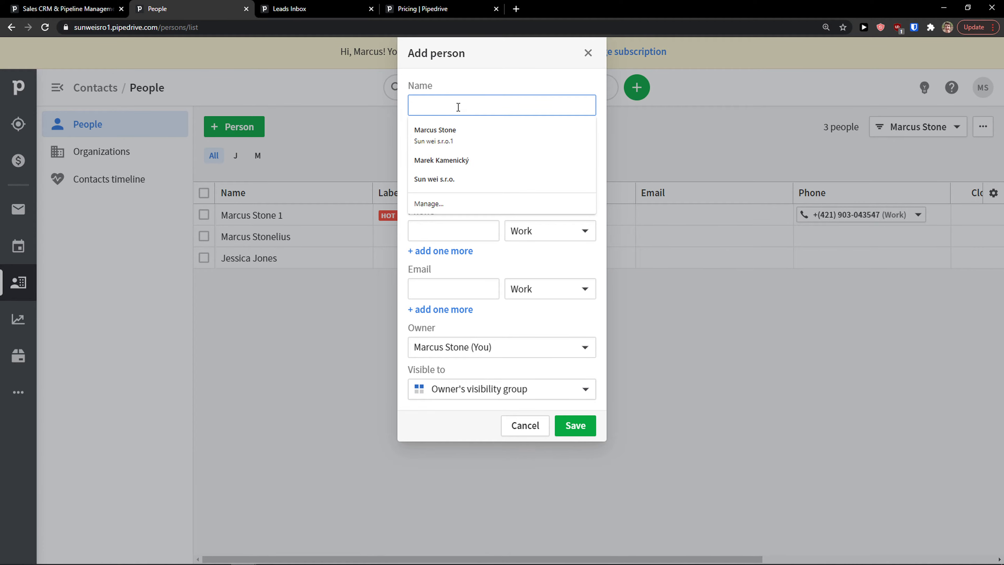
key(ctrl+plus)
key(ctrl+plus)
key(ctrl+minus)
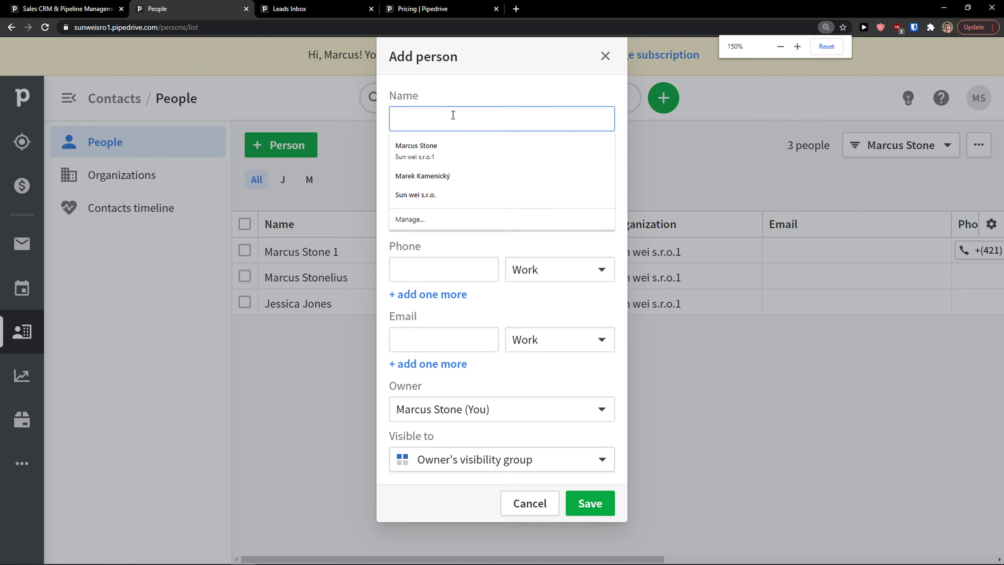
click(453, 115)
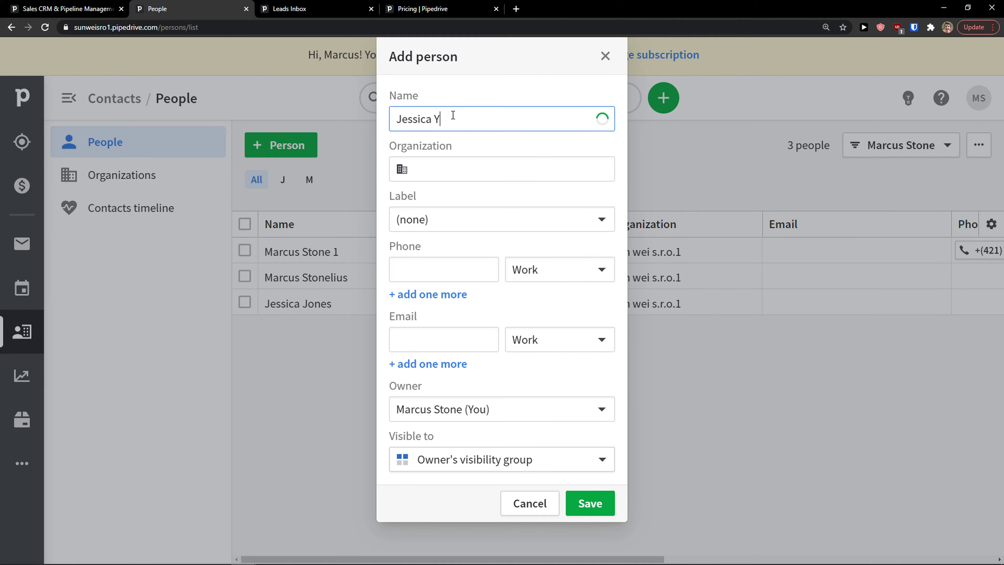
key(Tab)
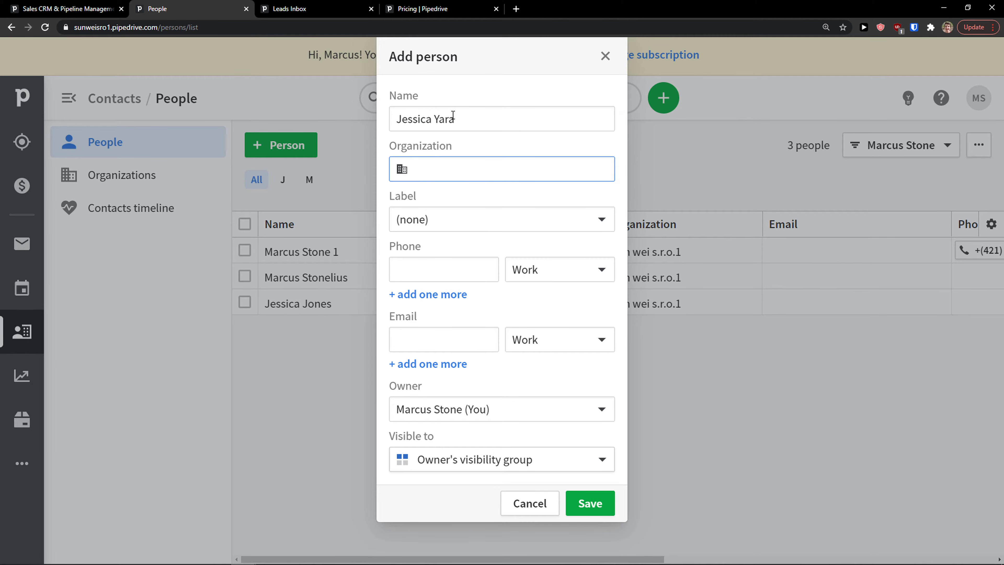
Set the person's organization to a newly created organization named Yolo Company.
click(464, 158)
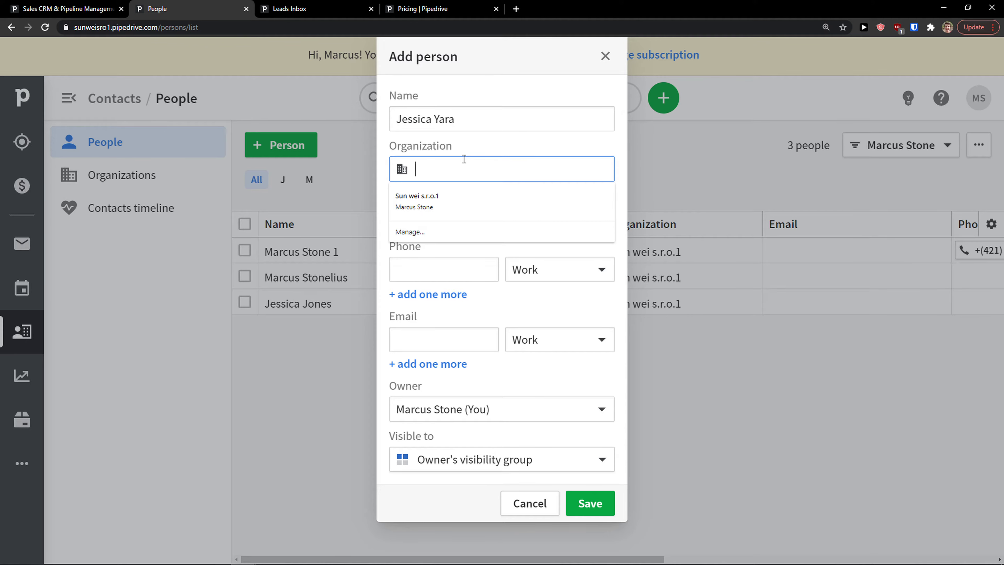
click(464, 159)
click(477, 162)
click(477, 193)
click(478, 194)
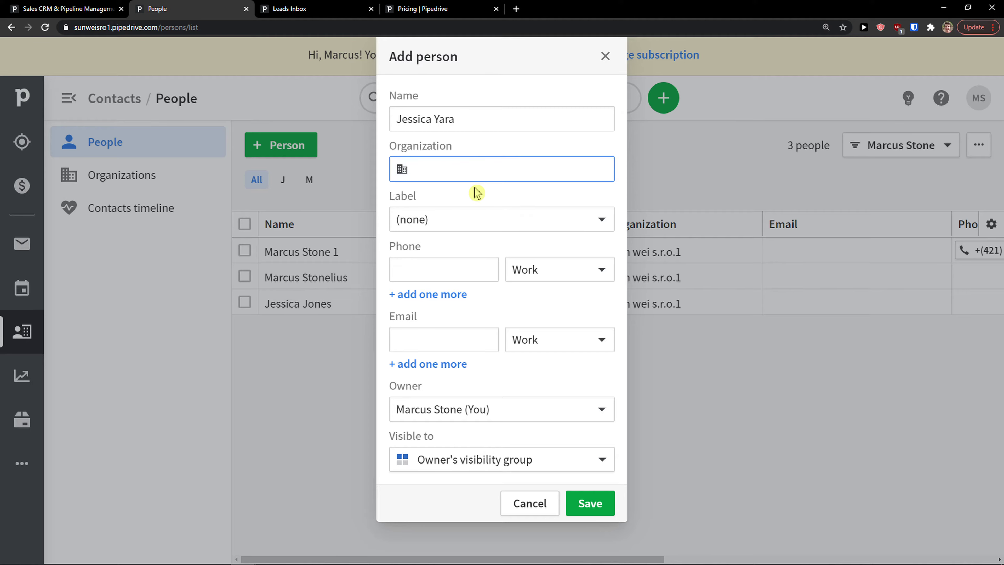
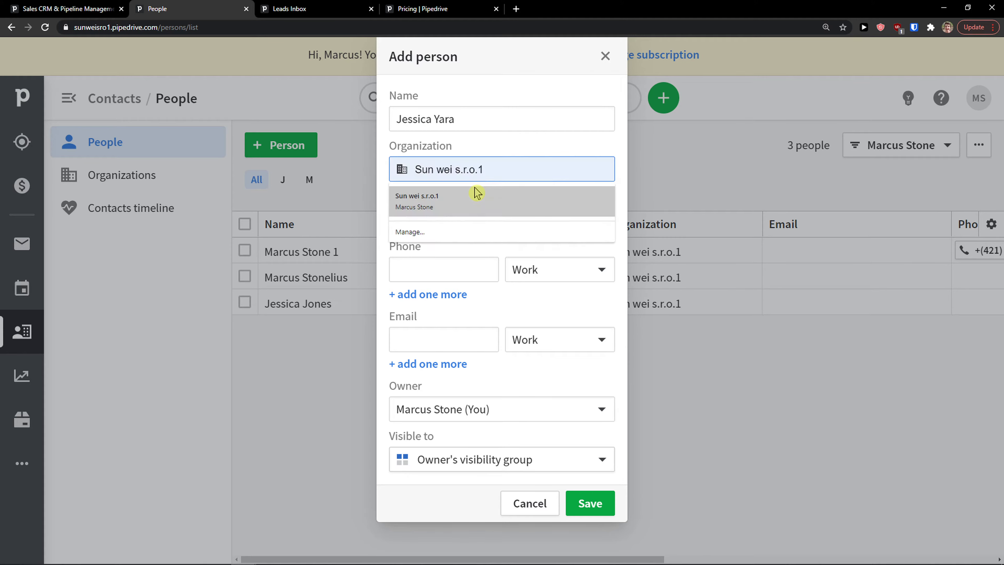
click(477, 194)
text(Yolo Company)
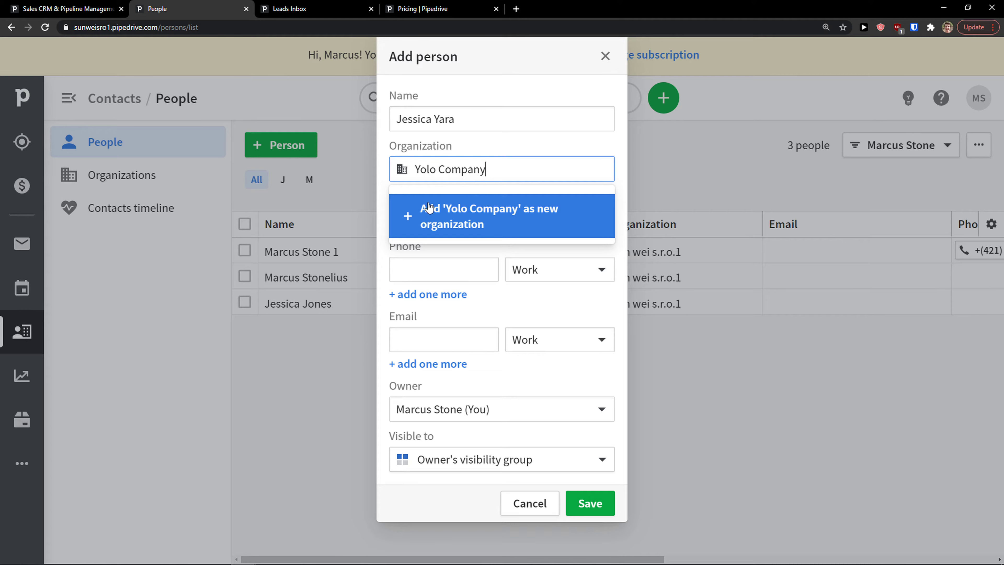
click(438, 219)
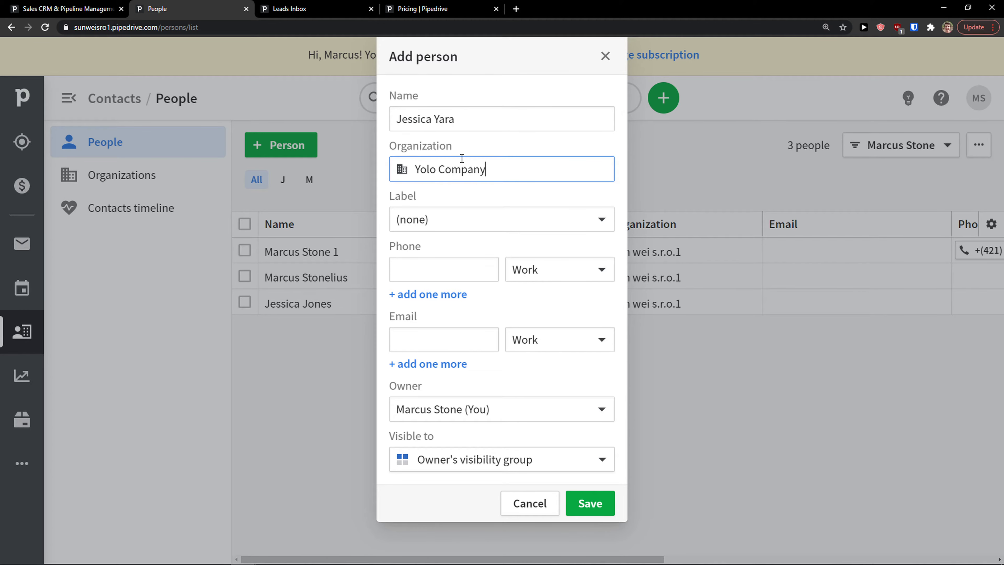
click(439, 117)
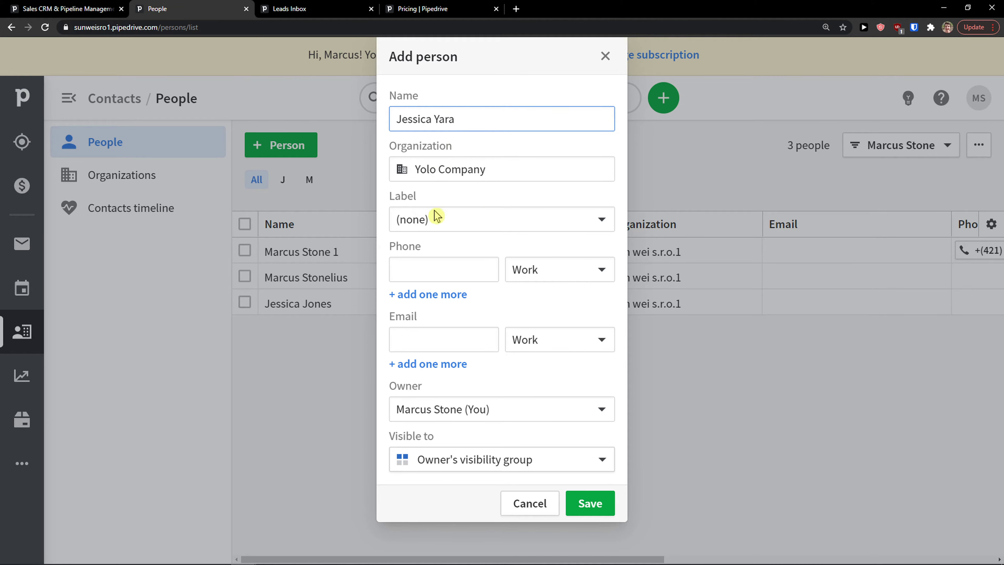
drag(492, 174, 386, 166)
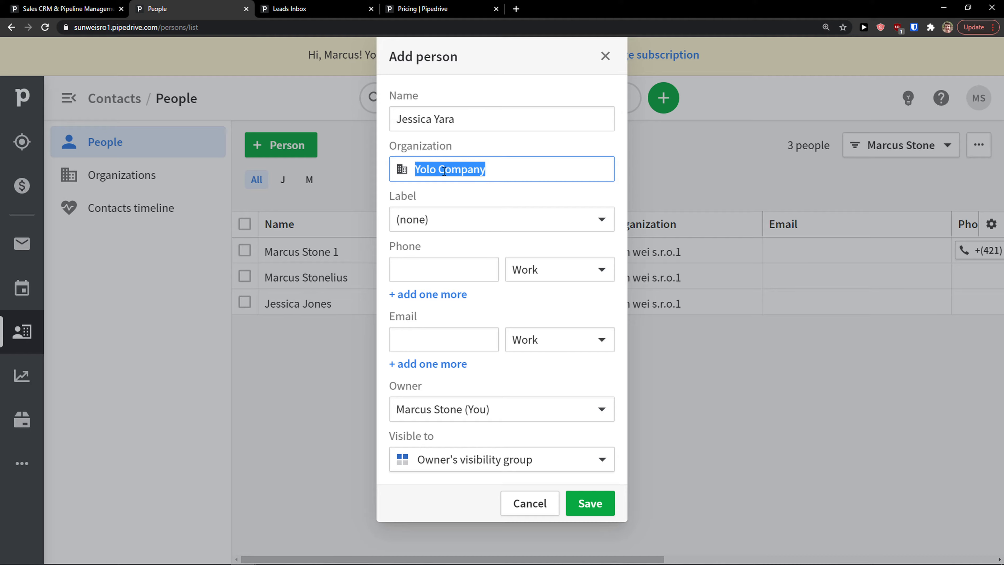
click(474, 228)
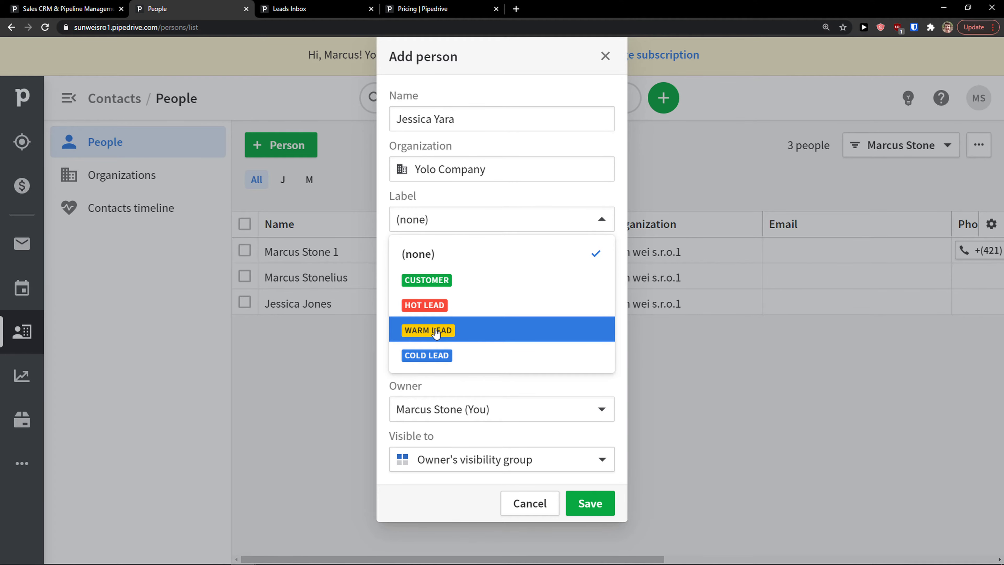
Label the person as Warm Lead and enter a work phone number.
click(436, 334)
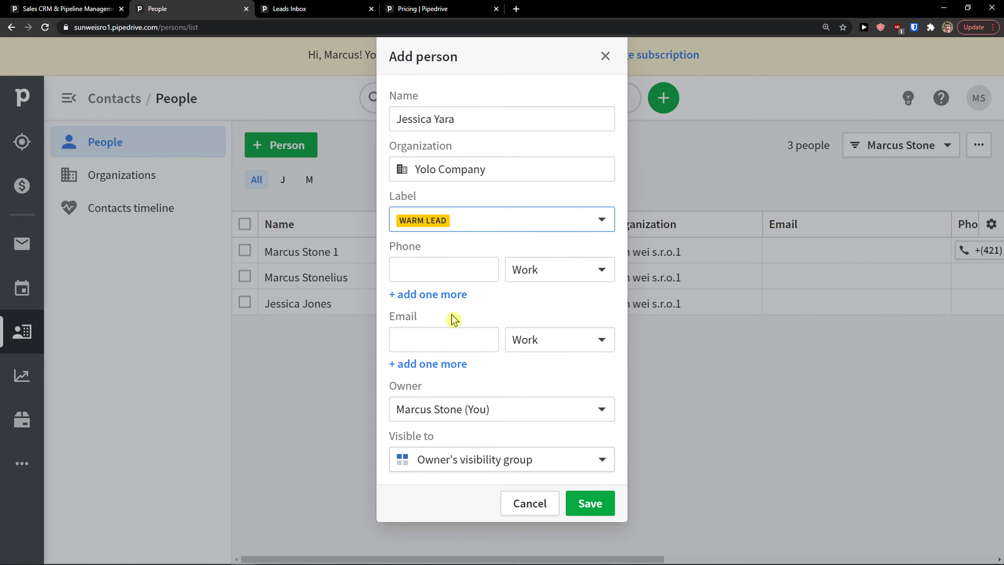
click(462, 220)
click(461, 221)
click(445, 258)
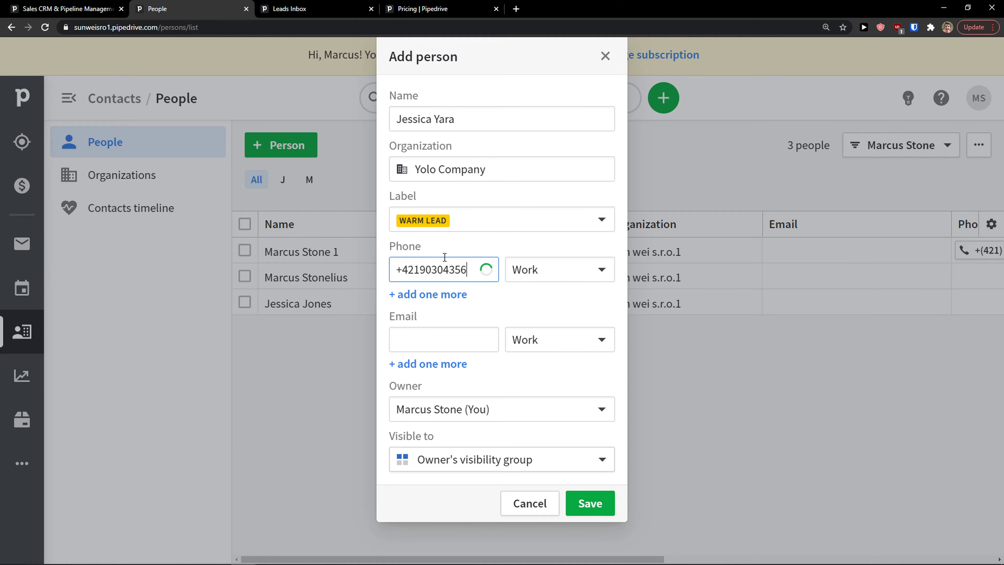
click(511, 304)
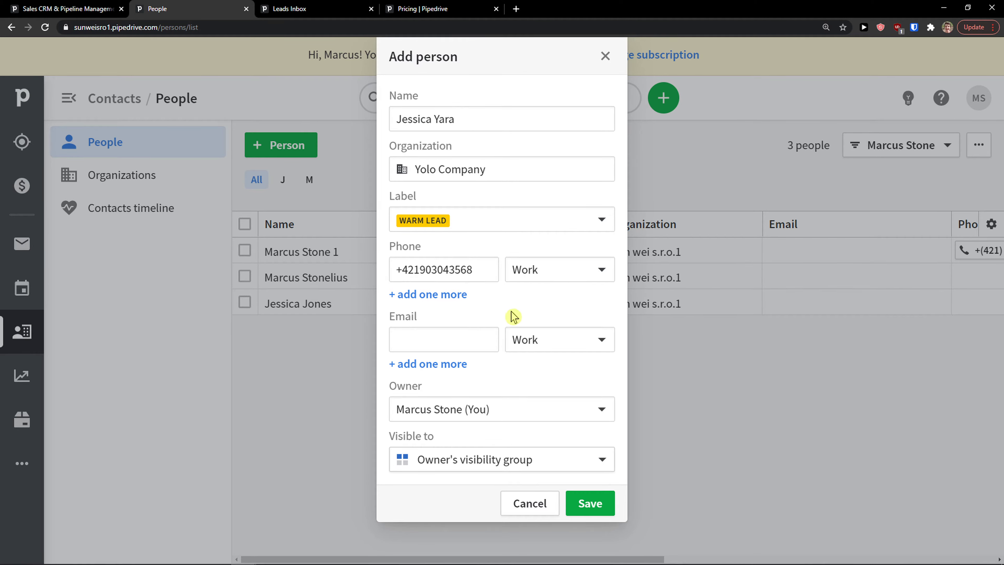
Add the contact's e-mail, keep the default owner and visibility, and save the person.
click(447, 336)
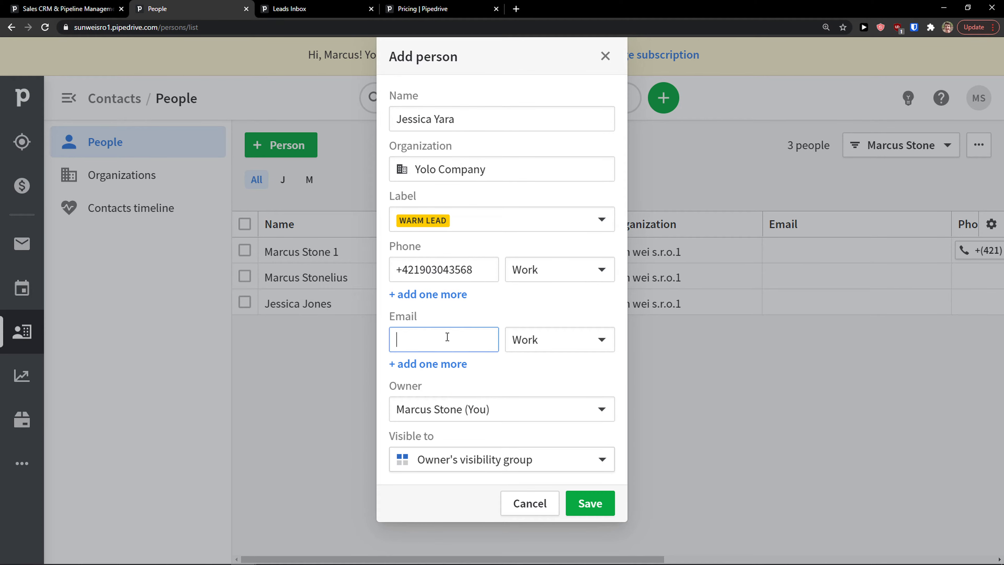
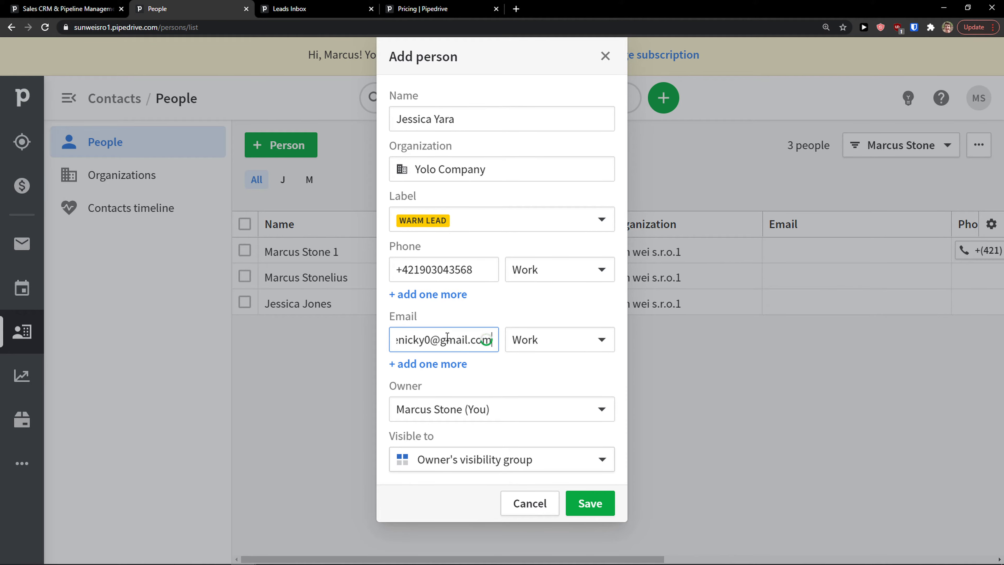
click(454, 409)
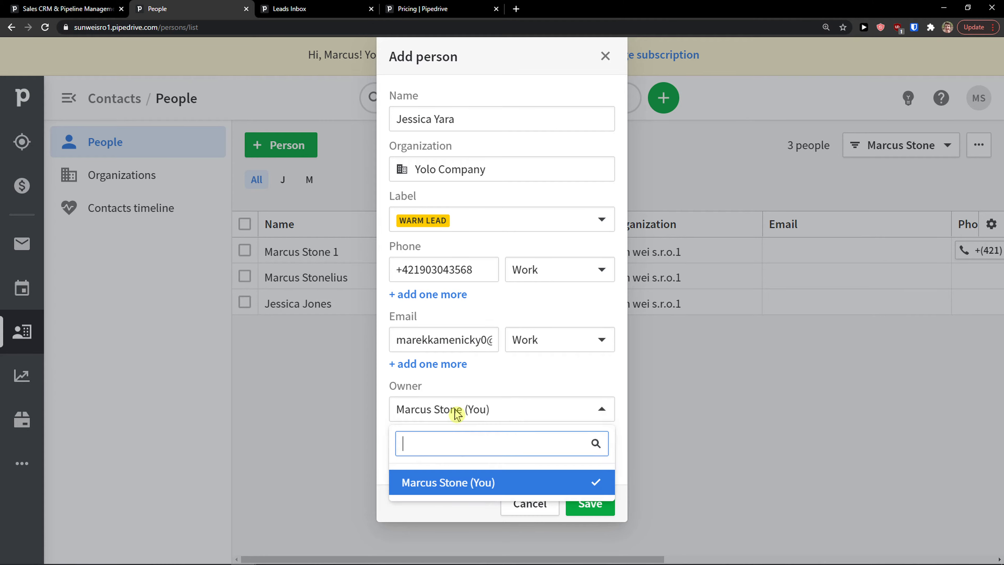
click(509, 384)
click(441, 461)
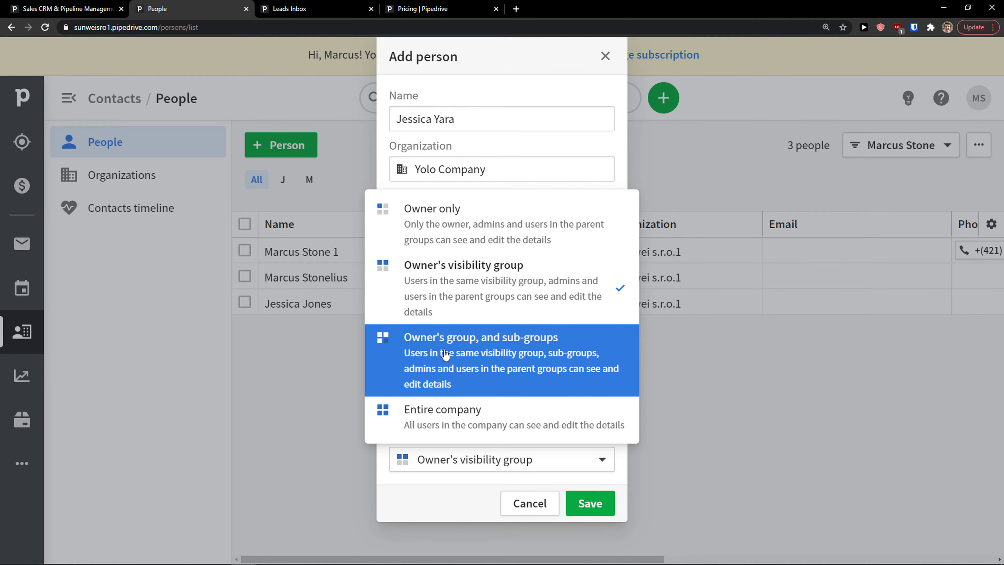
click(450, 462)
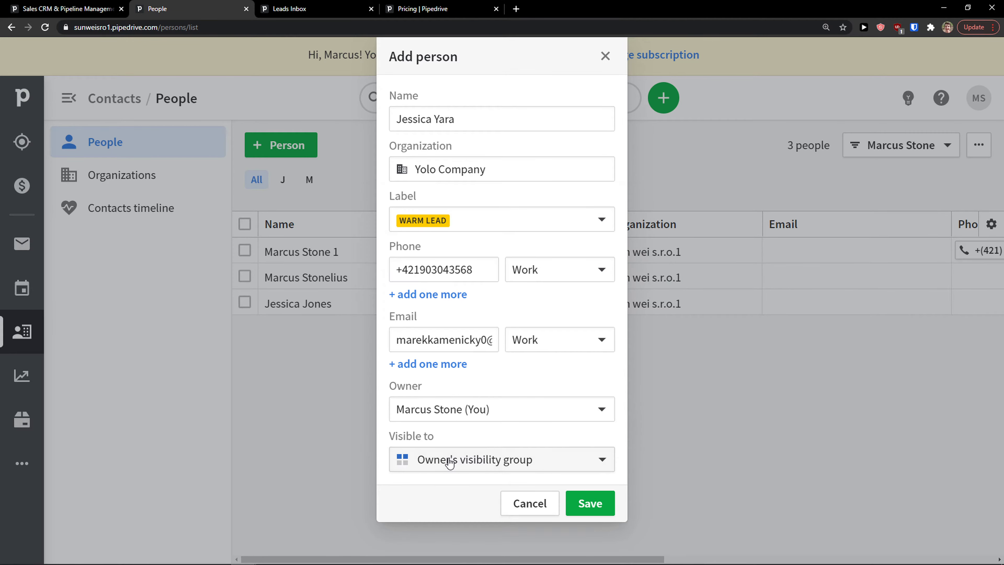
click(589, 503)
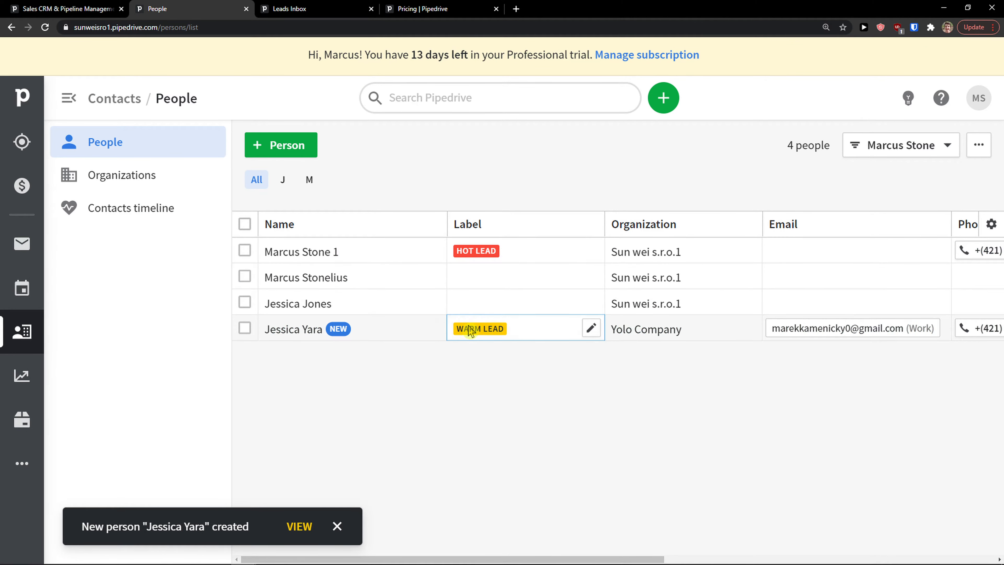
Open the new contact's details page from the People list and expand all sections.
click(24, 150)
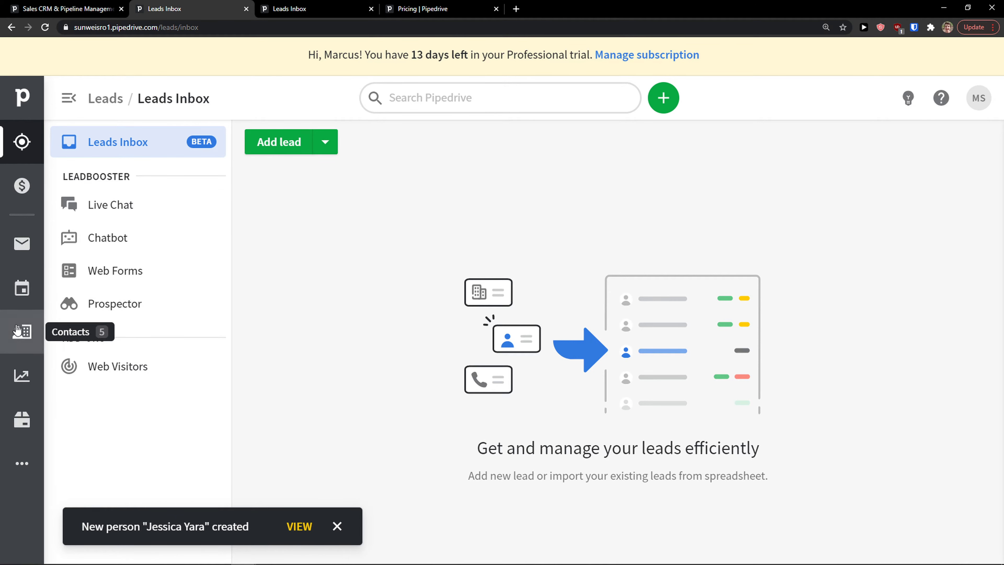
click(22, 333)
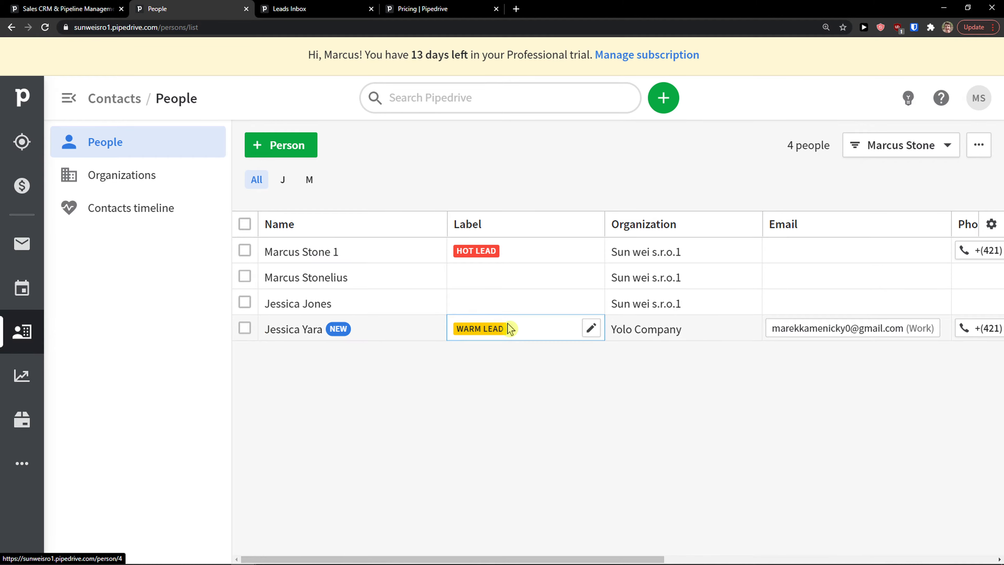
click(275, 331)
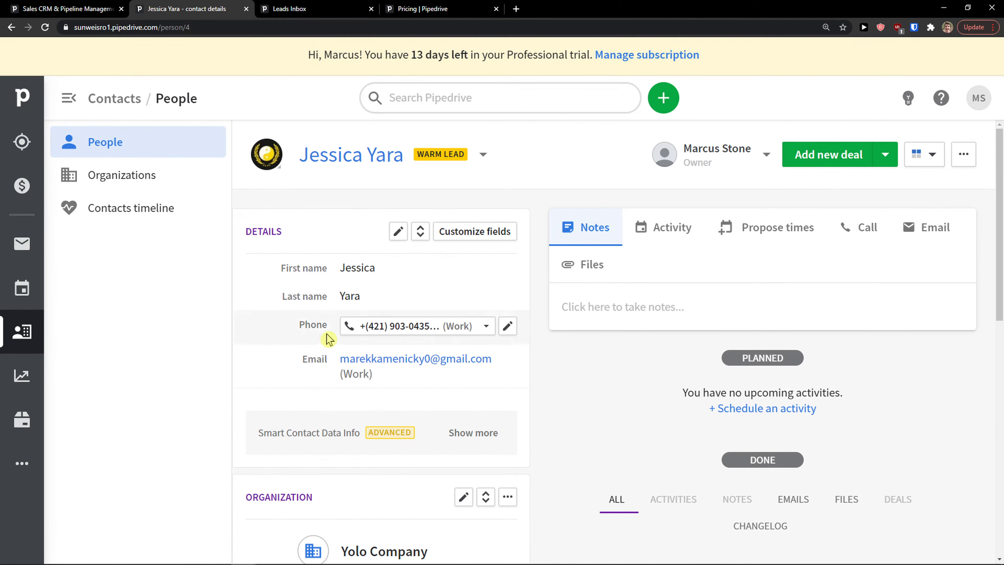
key(ctrl+minus)
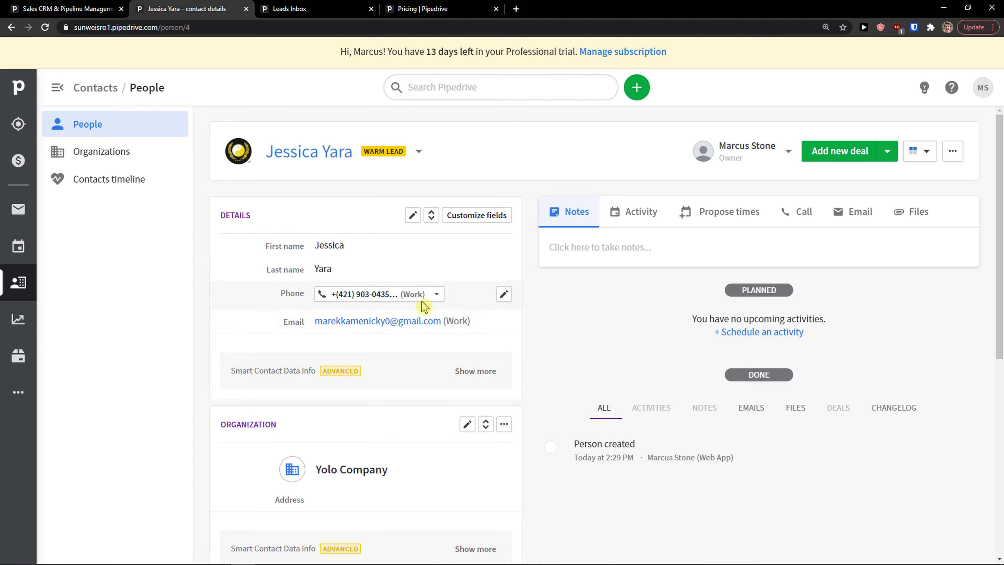
click(430, 220)
scroll(395, 305, down, 2)
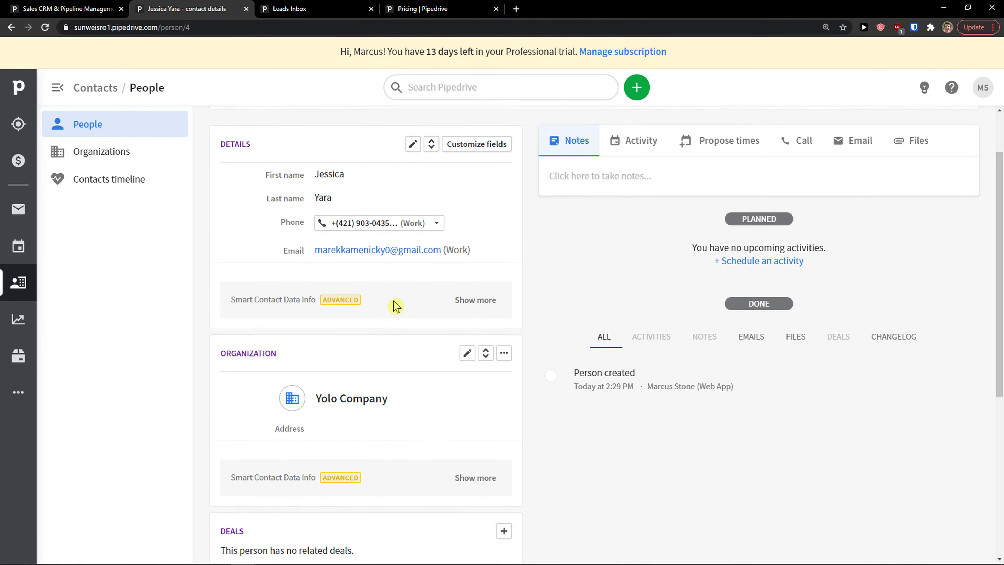
scroll(395, 305, down, 1)
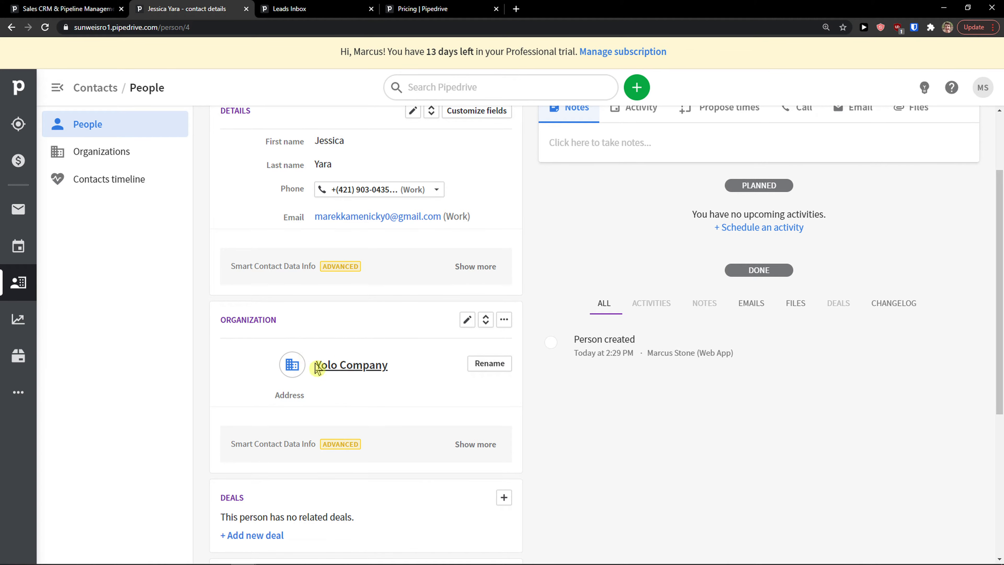
scroll(356, 375, down, 1)
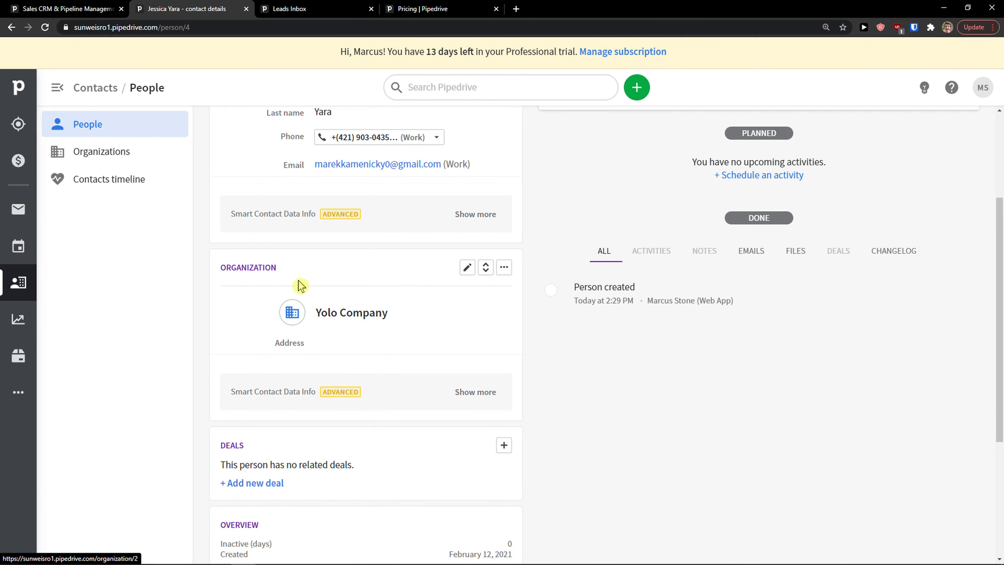
Review the Yolo Company organization page from the organizations list.
click(109, 154)
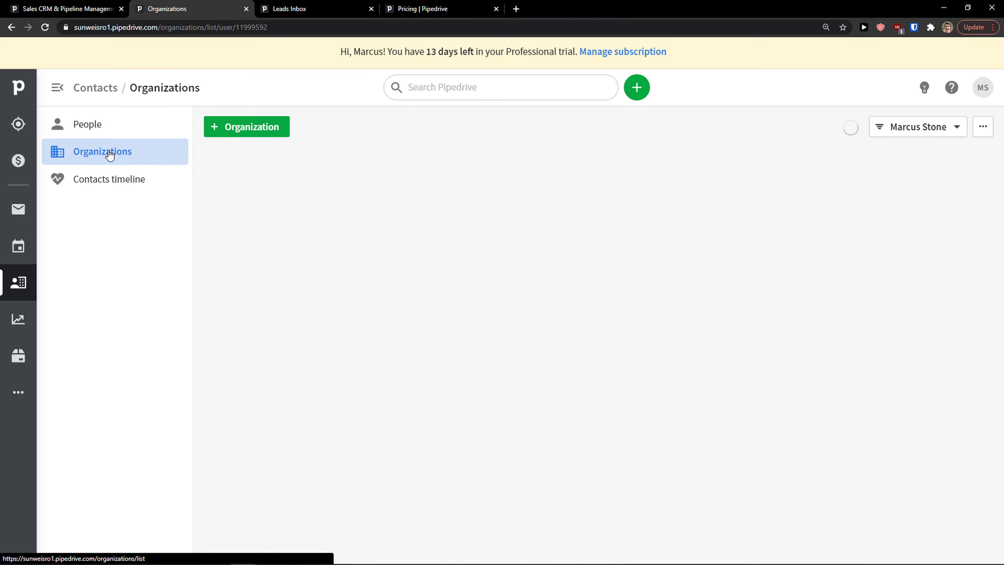
click(253, 238)
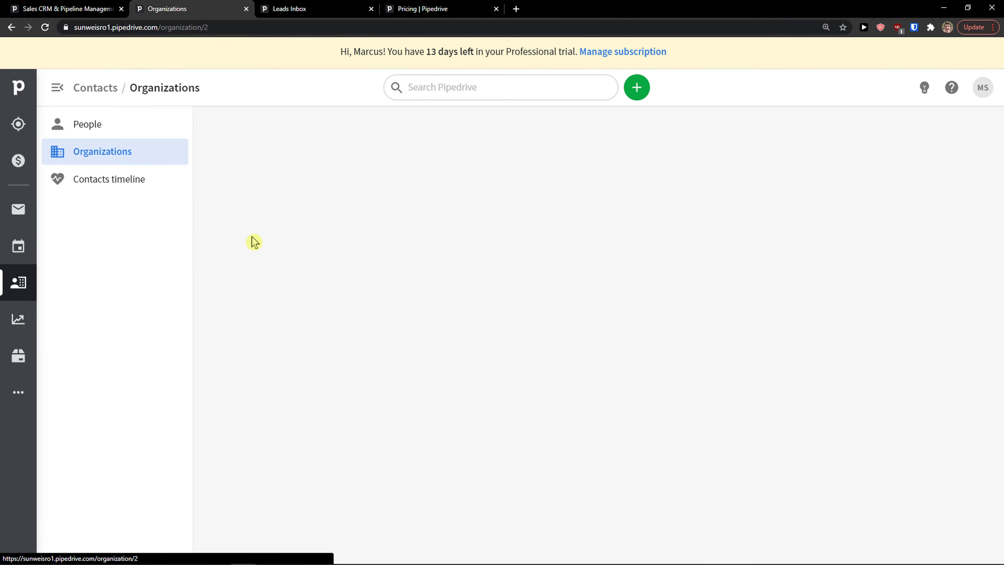
scroll(287, 332, down, 2)
scroll(405, 395, down, 1)
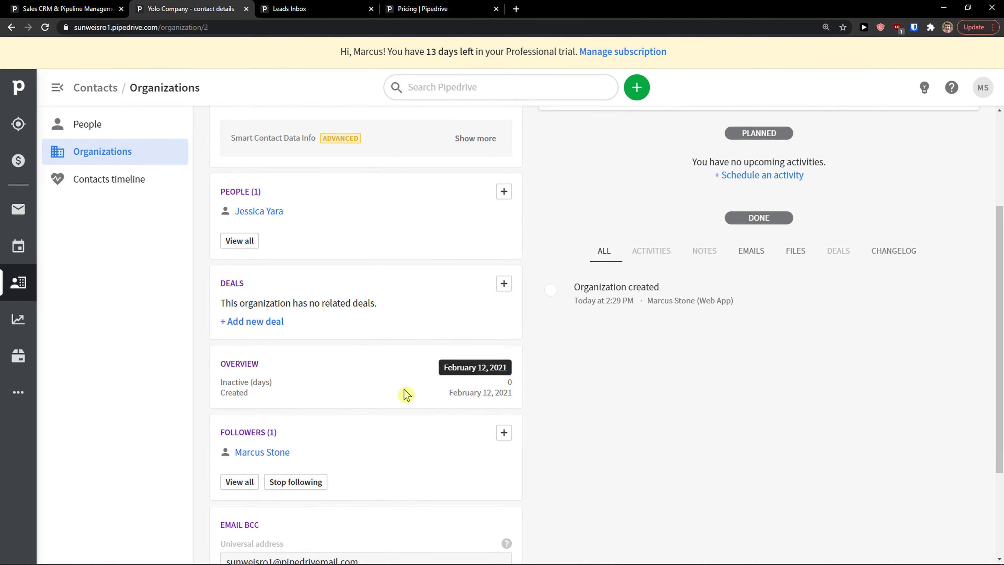
scroll(477, 399, up, 3)
scroll(446, 382, down, 3)
scroll(445, 381, down, 2)
scroll(444, 381, up, 4)
Return to the People list and reopen the new contact's details page.
click(120, 128)
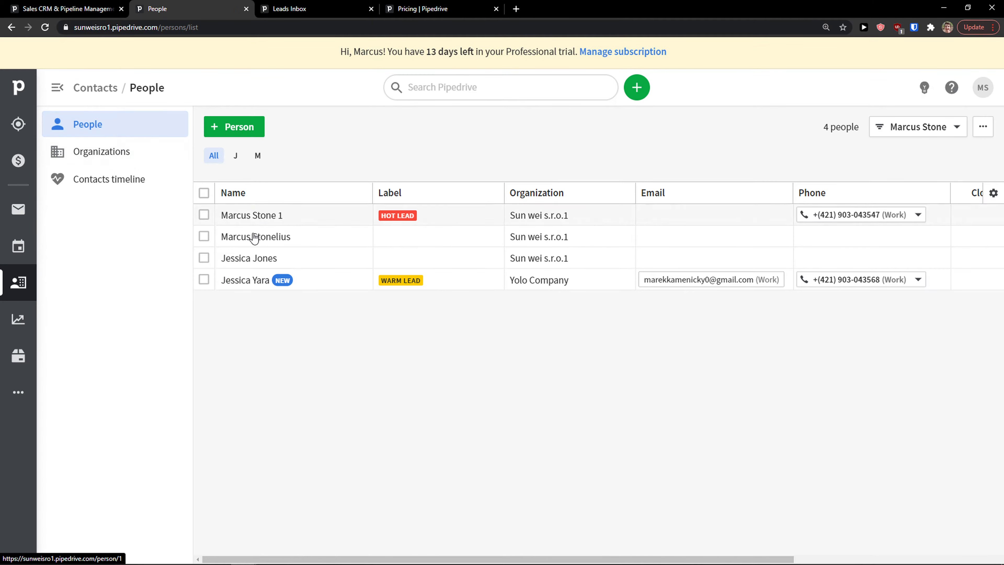
click(246, 281)
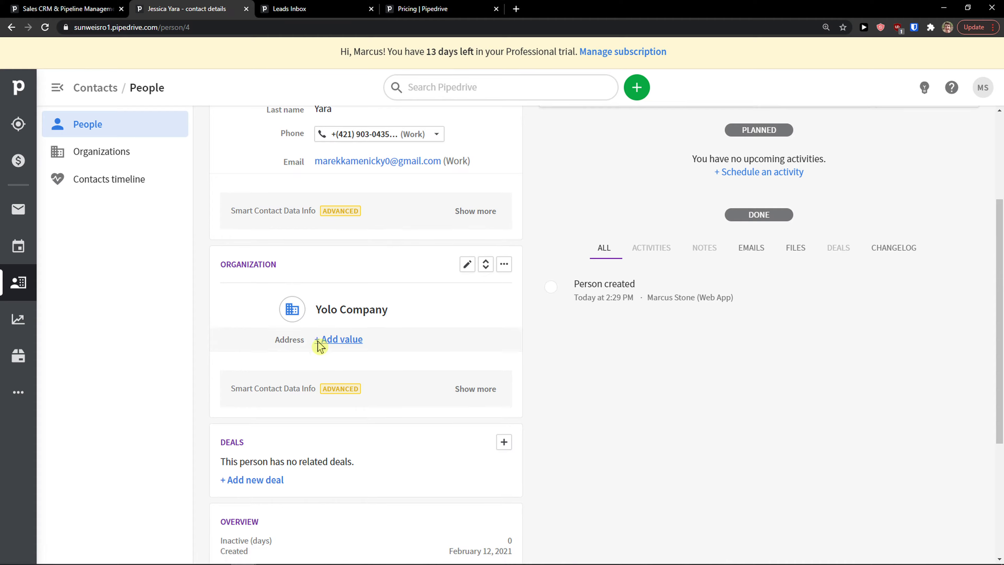
scroll(320, 342, down, 4)
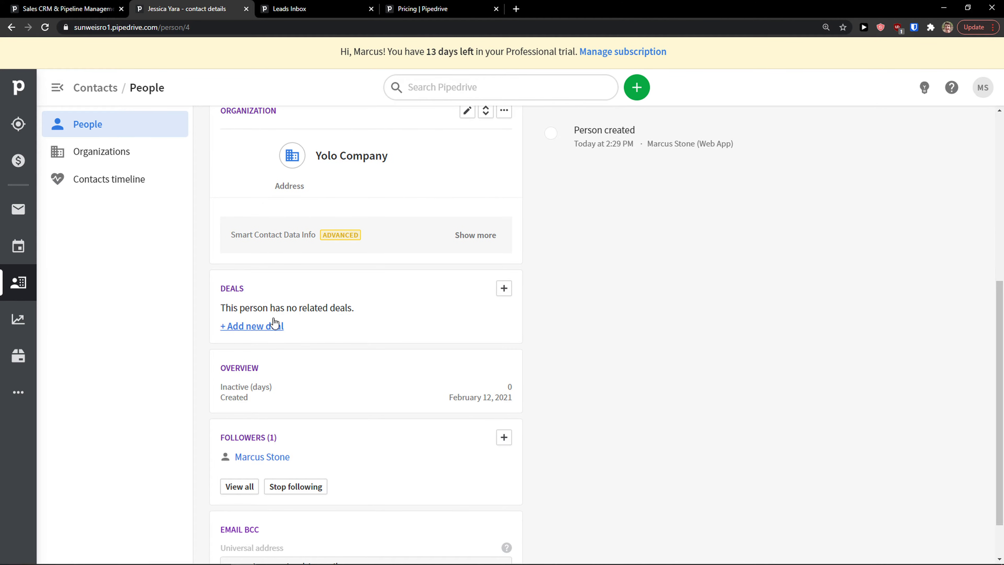
scroll(277, 332, down, 1)
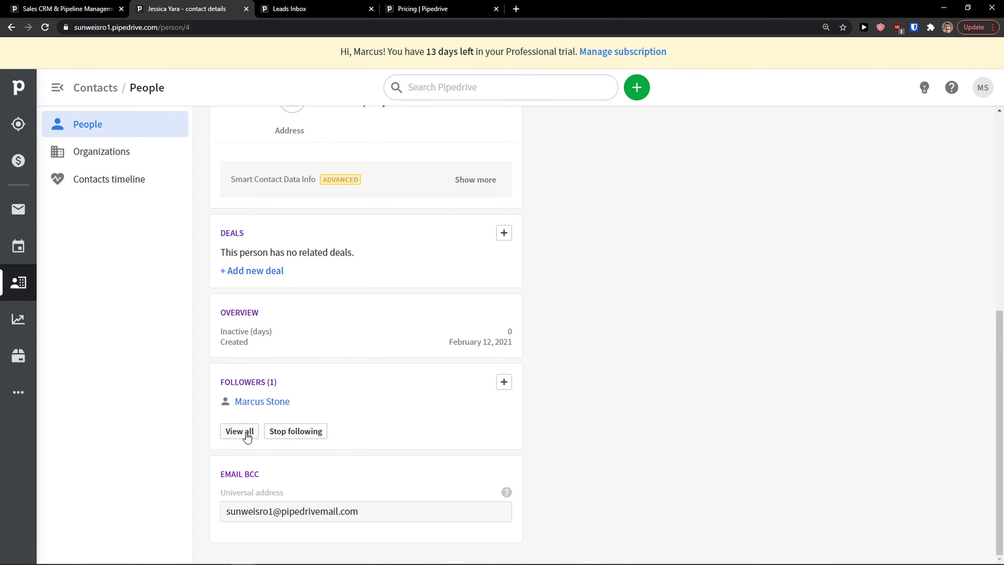
scroll(292, 432, up, 1)
scroll(316, 484, down, 1)
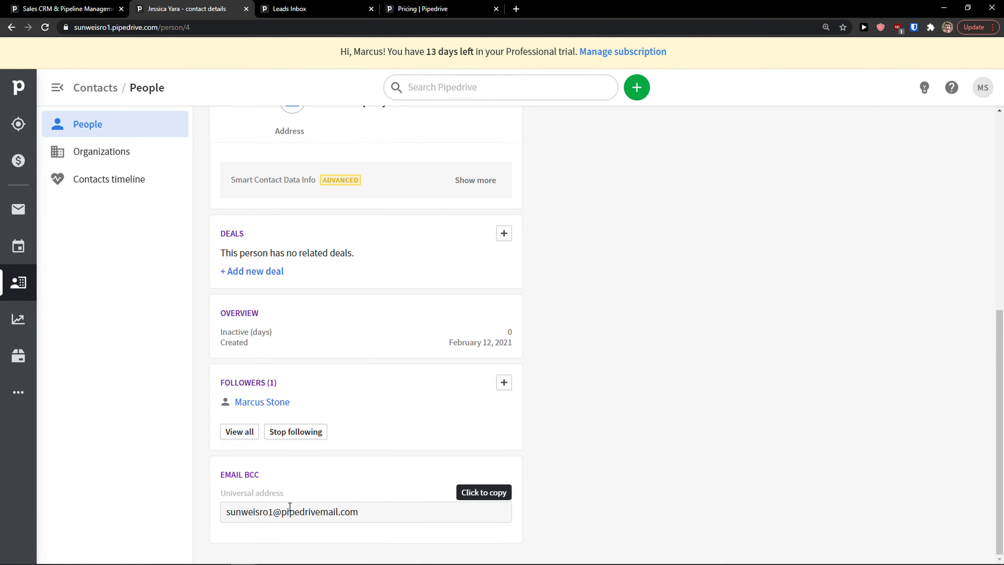
scroll(314, 494, up, 3)
scroll(314, 494, up, 4)
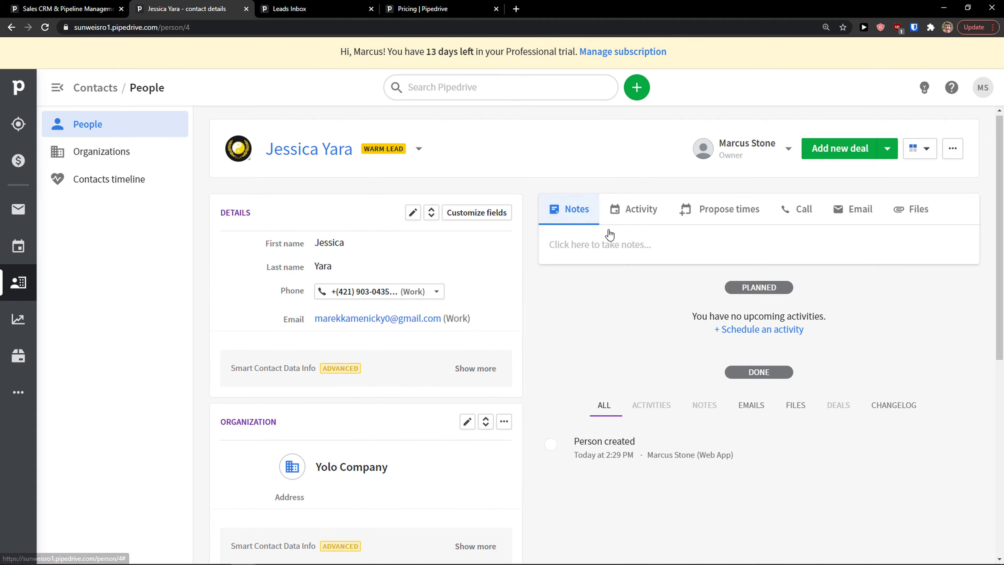
Save the note 'There are notes!' on the contact's page.
click(616, 239)
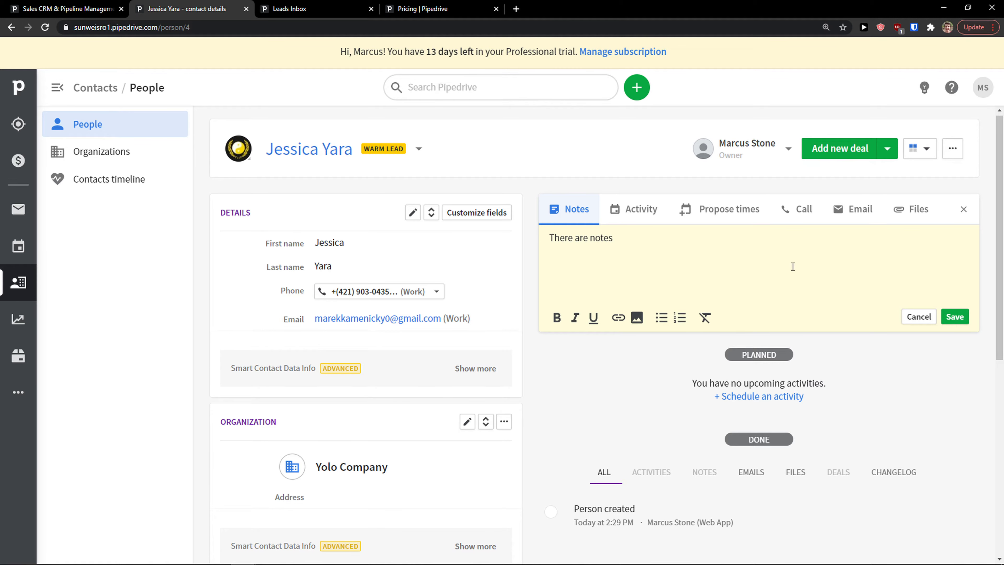
click(955, 317)
scroll(651, 441, down, 2)
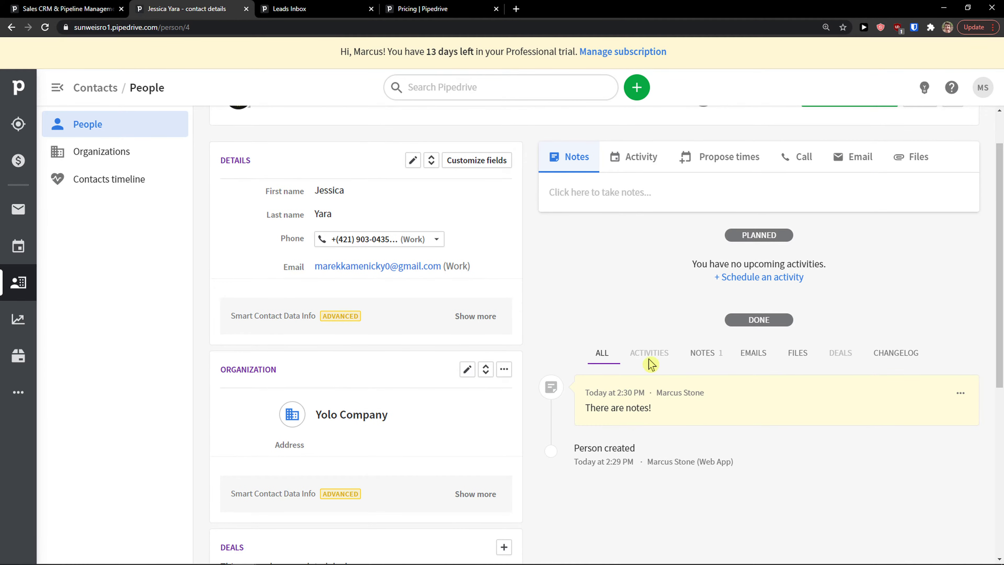
scroll(711, 347, up, 2)
Start a lunch-type activity for the contact titled 'Lunch together'.
click(645, 215)
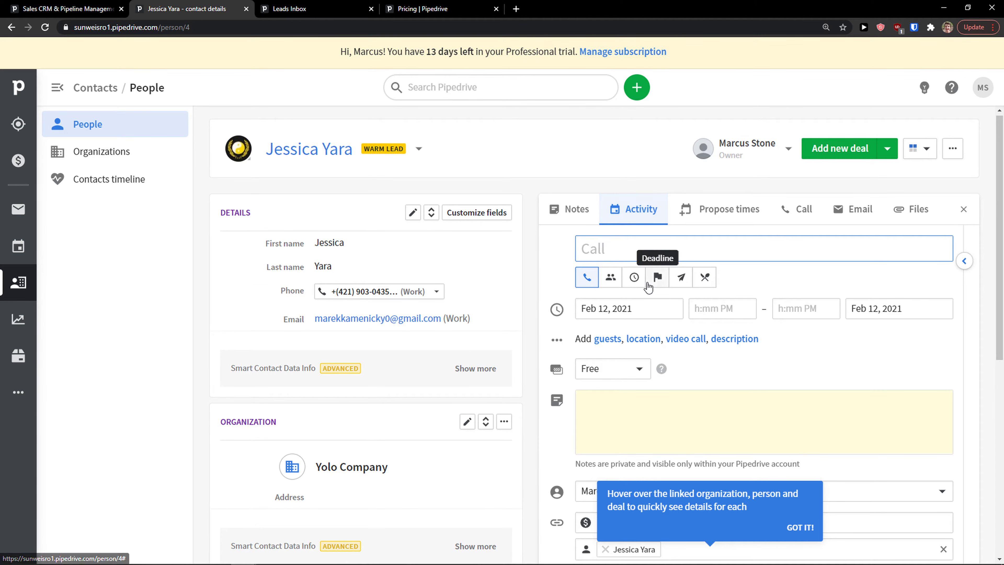
scroll(616, 253, down, 2)
click(608, 226)
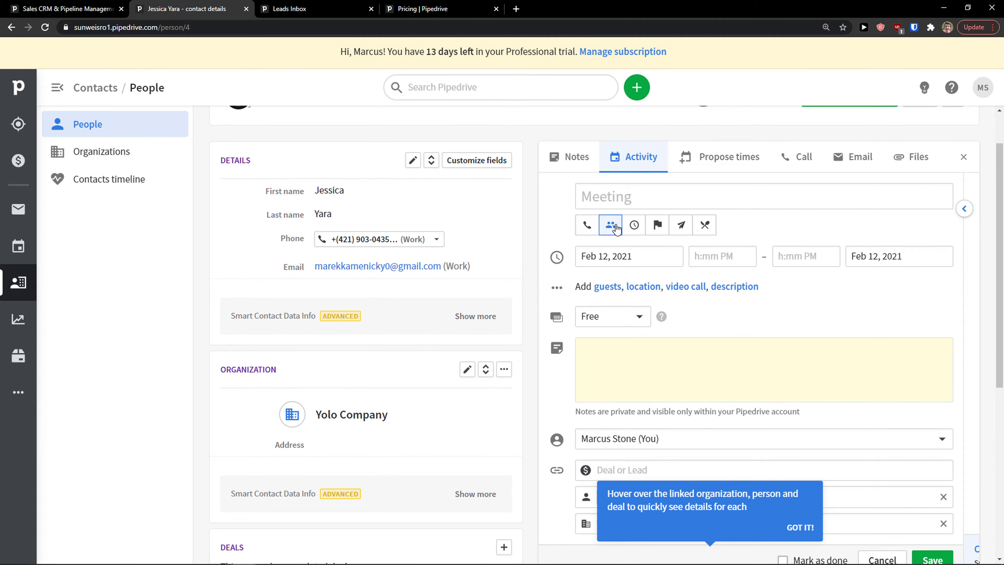
click(634, 225)
click(657, 225)
click(680, 225)
click(704, 225)
click(658, 203)
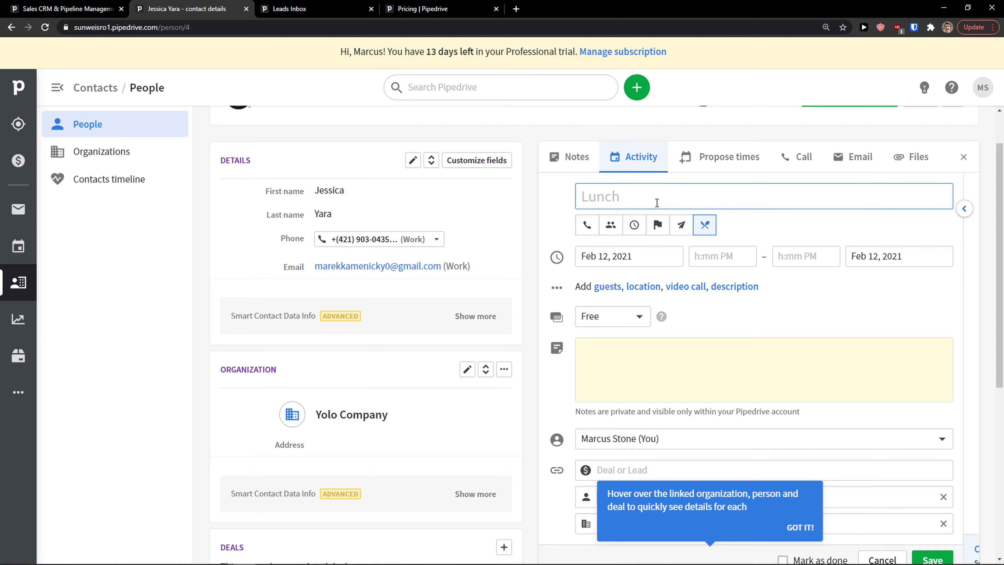
text(Lucn)
text(h gogether)
click(680, 359)
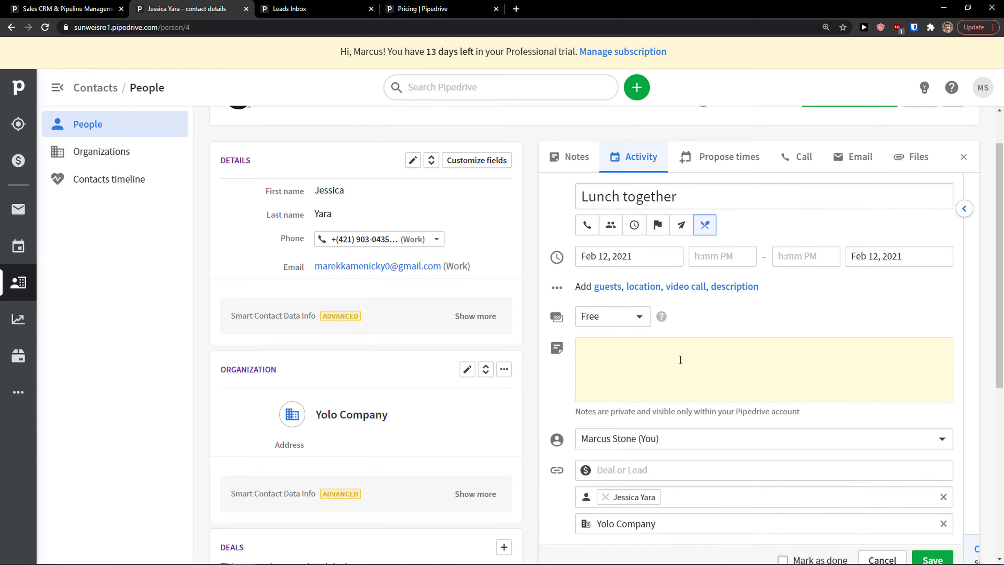
Keep the activity marked free and set its date to Feb 19, 2021.
click(599, 316)
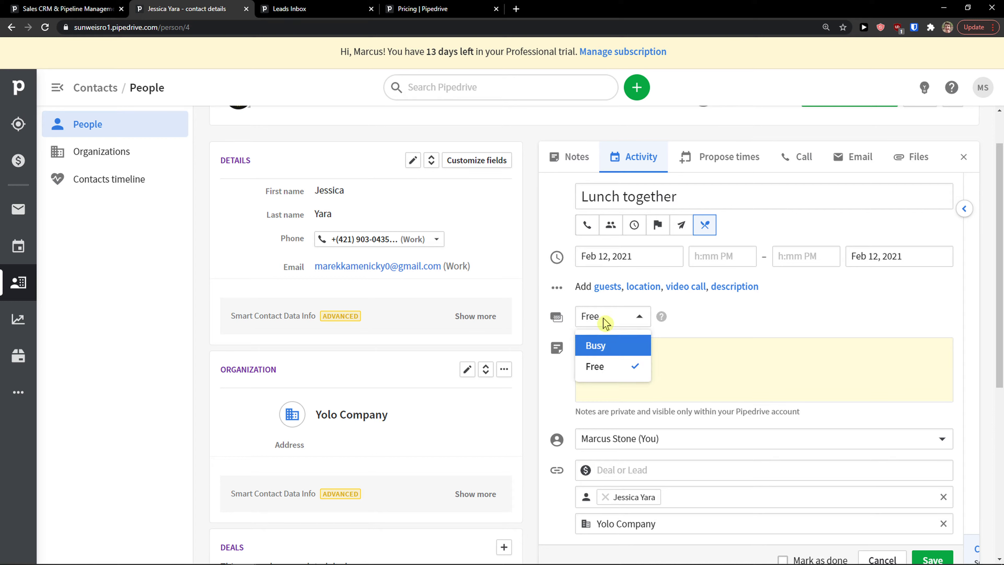
click(610, 362)
click(601, 257)
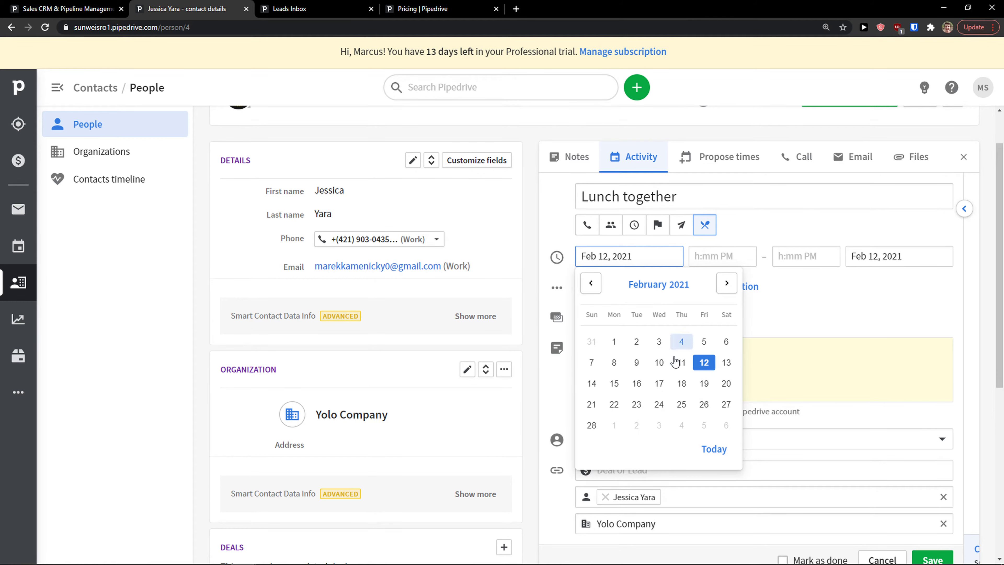
click(703, 383)
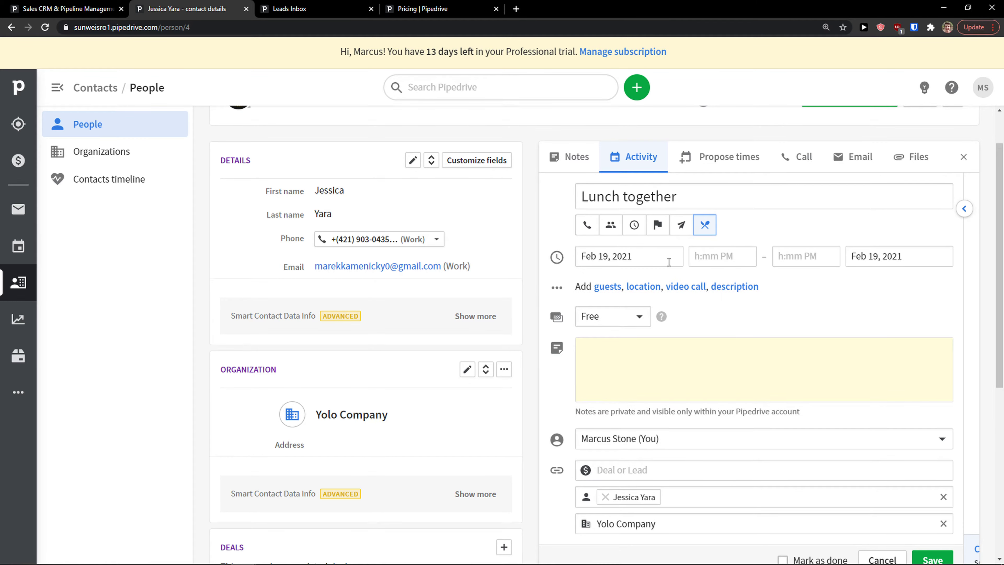
click(874, 259)
scroll(717, 309, down, 1)
click(725, 282)
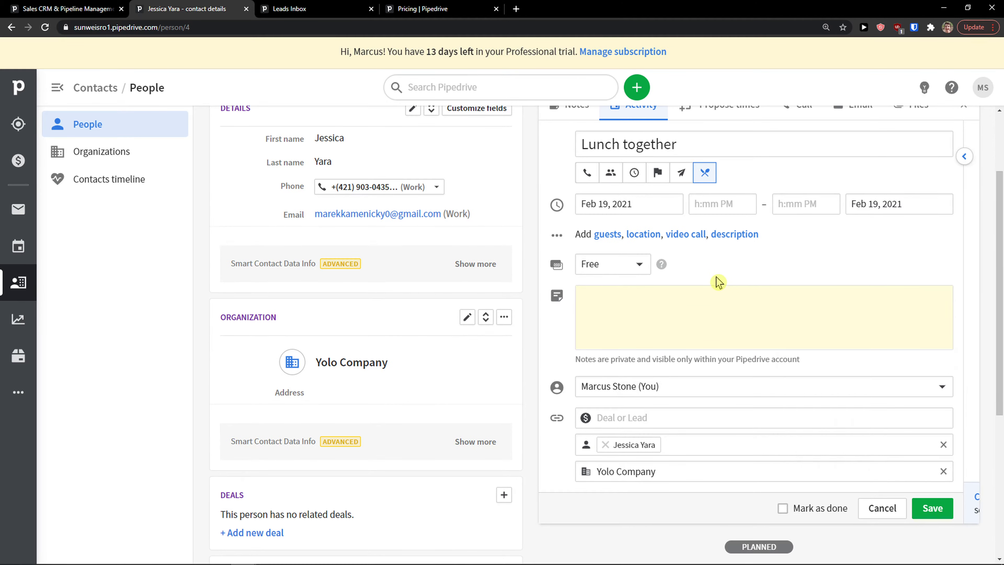
click(591, 313)
scroll(587, 340, down, 1)
Clear the Deal or Lead link and save the Lunch together activity.
click(616, 363)
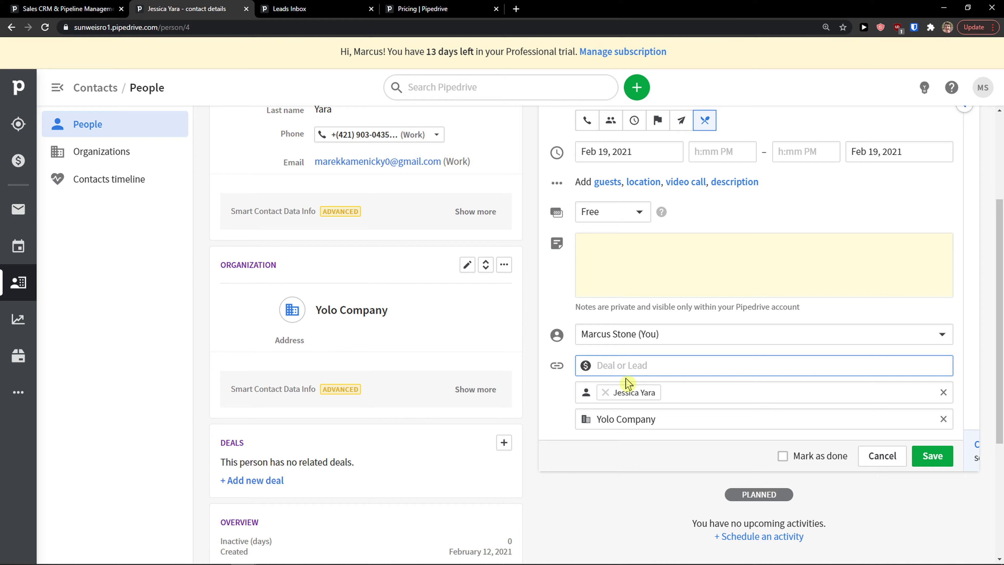
text(Lead)
double_click(680, 369)
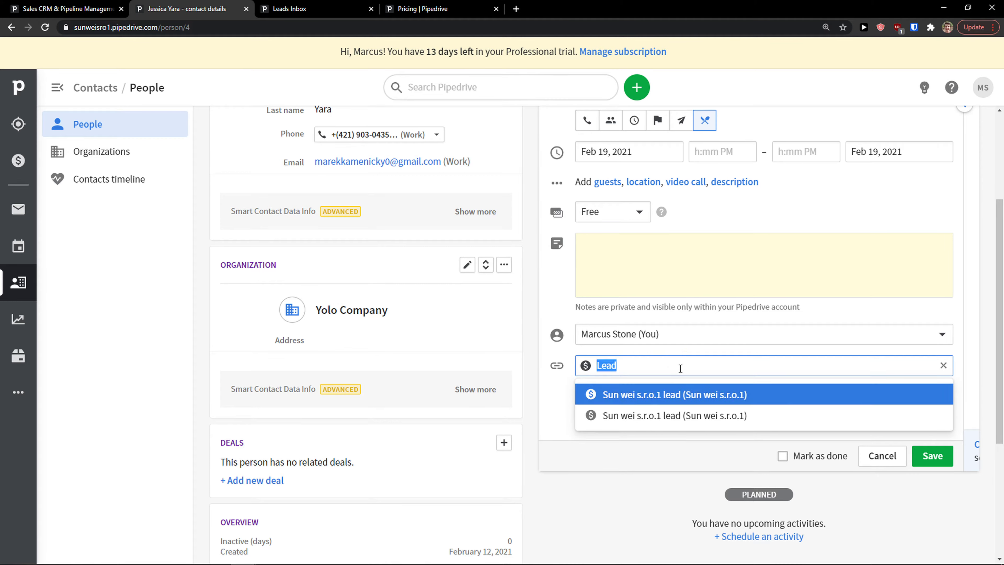
text(Deal)
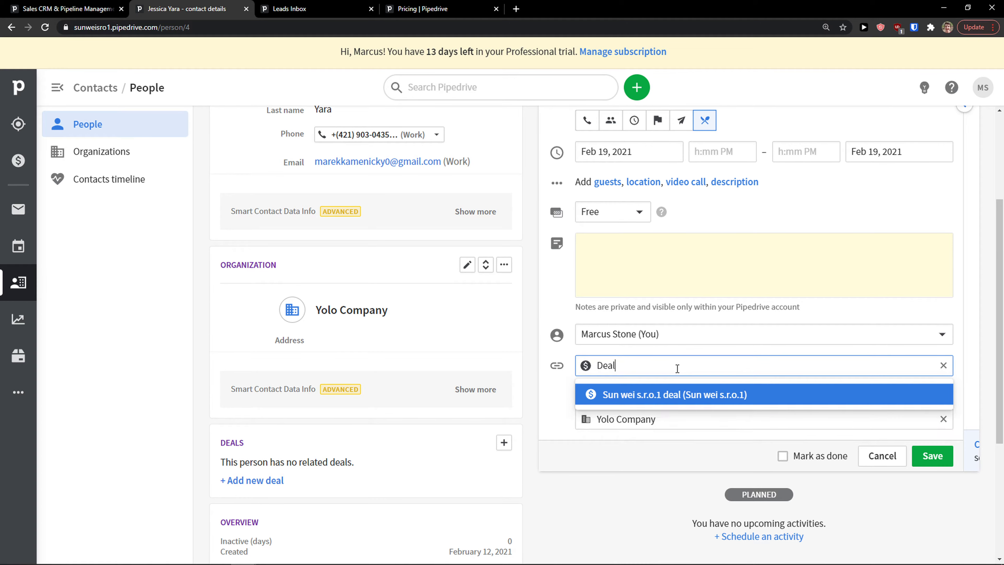
scroll(648, 411, up, 1)
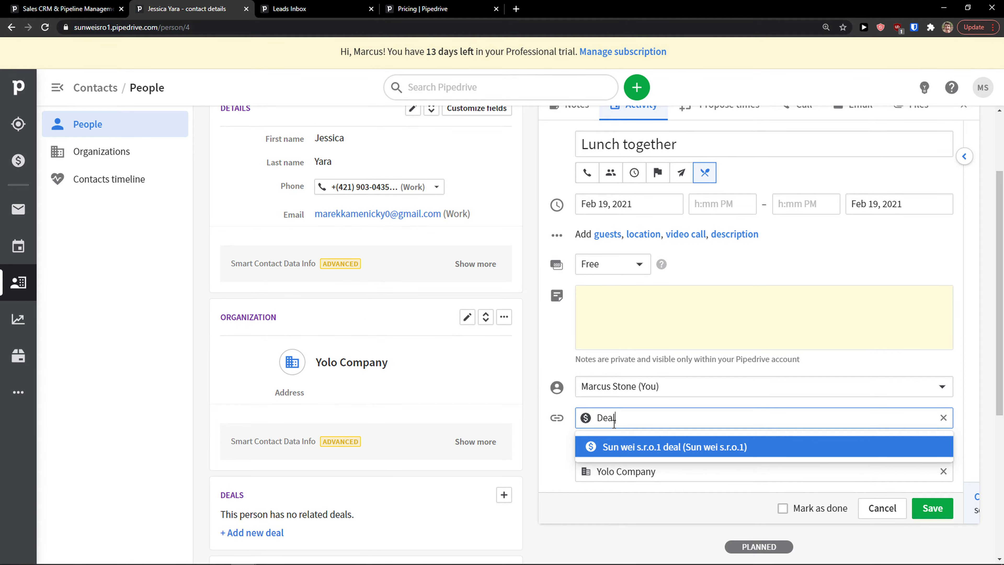
scroll(615, 425, up, 1)
scroll(615, 434, down, 1)
double_click(630, 418)
key(Return)
click(644, 417)
key(BackSpace)
scroll(813, 358, up, 1)
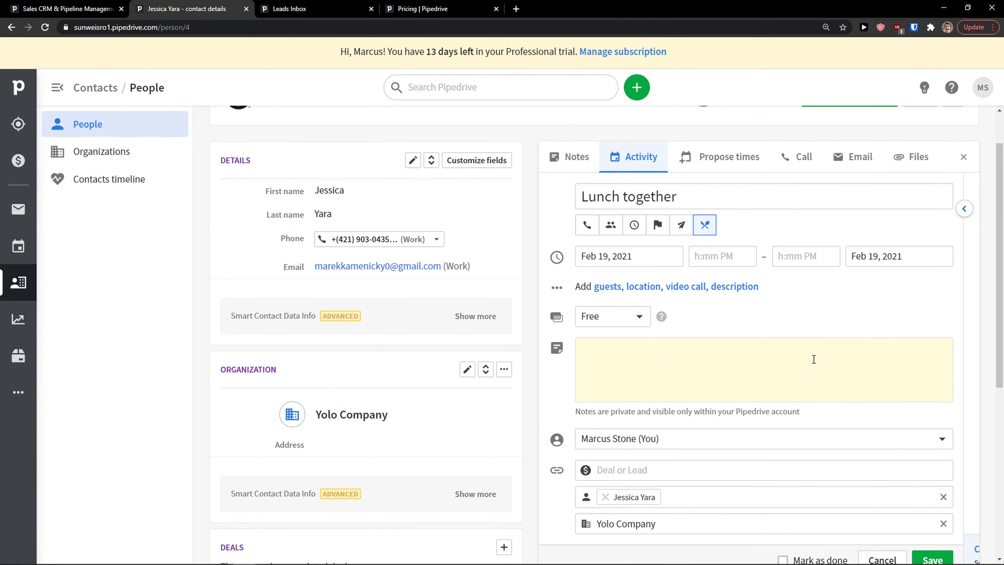
scroll(813, 358, down, 1)
click(933, 509)
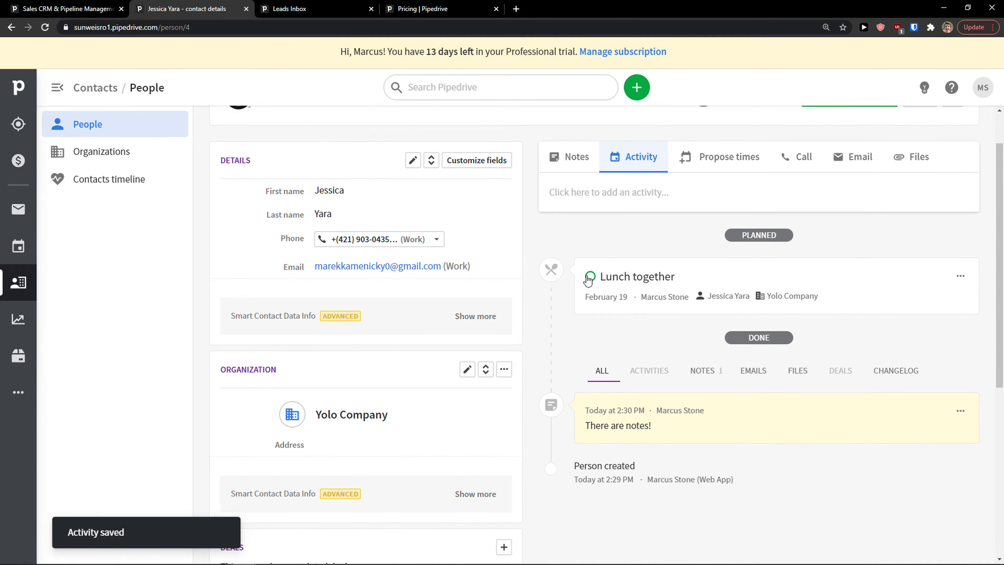
Look through the Notes, Propose times, Call and Email panels, ending on the Files upload area.
click(577, 157)
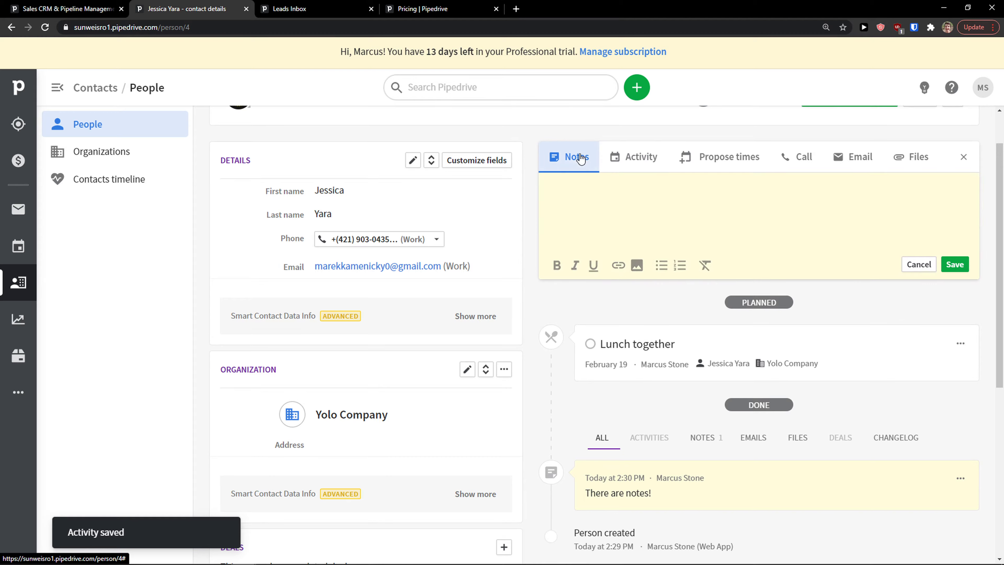
scroll(742, 250, down, 1)
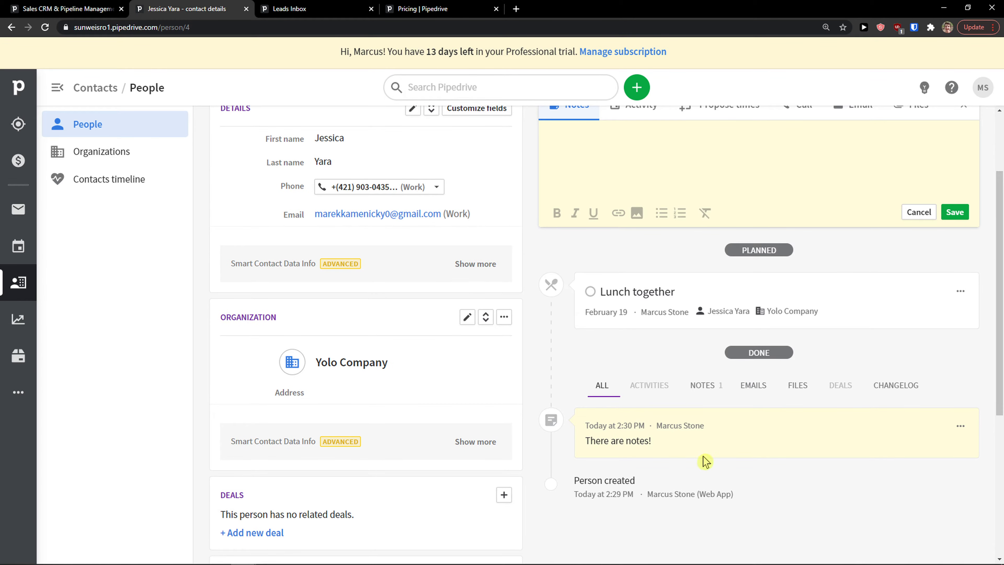
scroll(697, 308, up, 1)
click(707, 159)
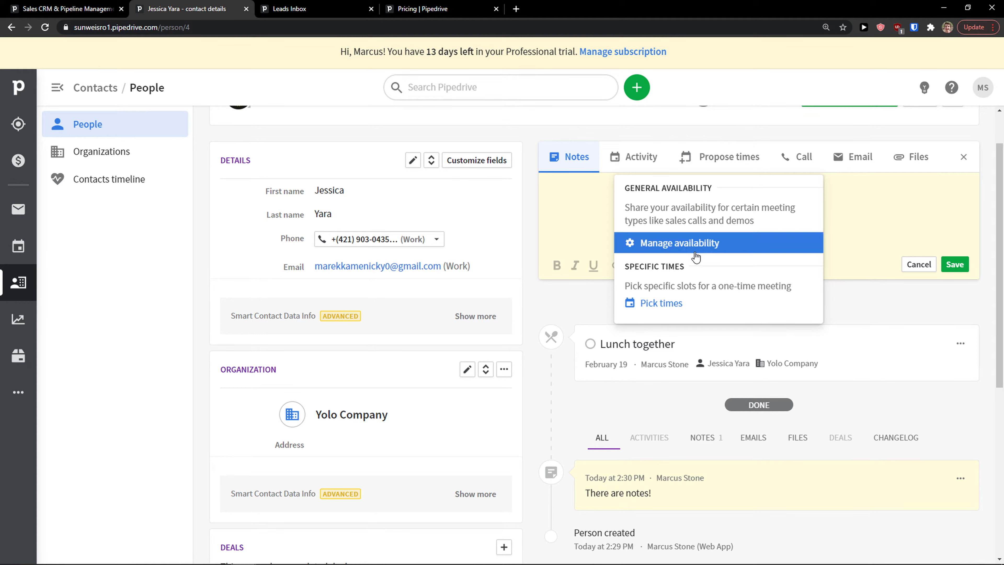
click(791, 169)
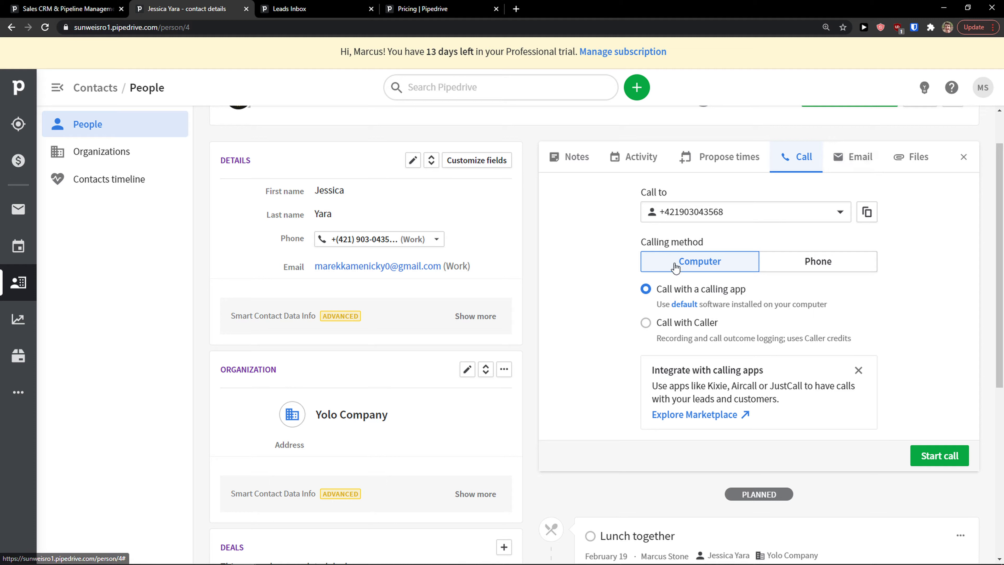
click(746, 157)
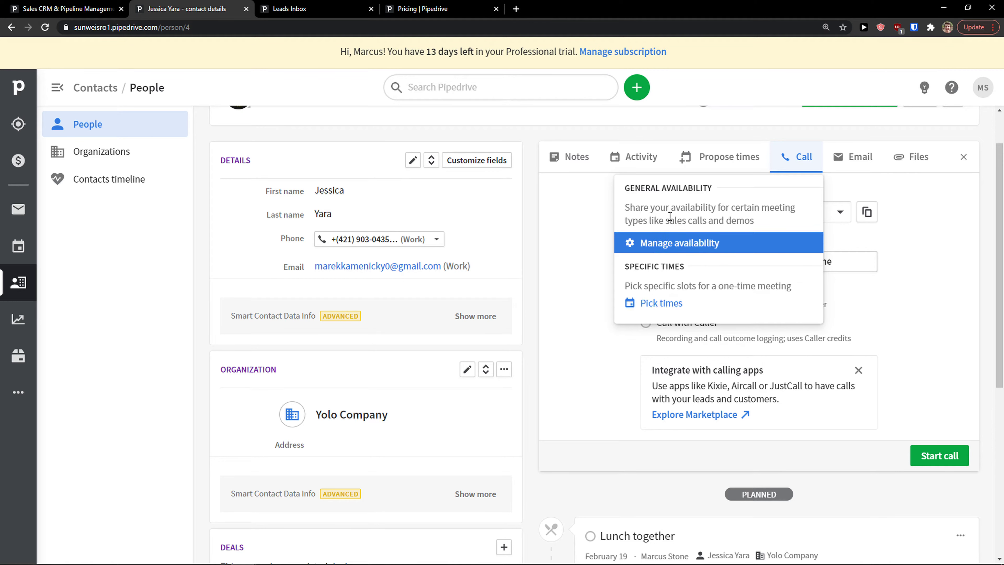
click(861, 158)
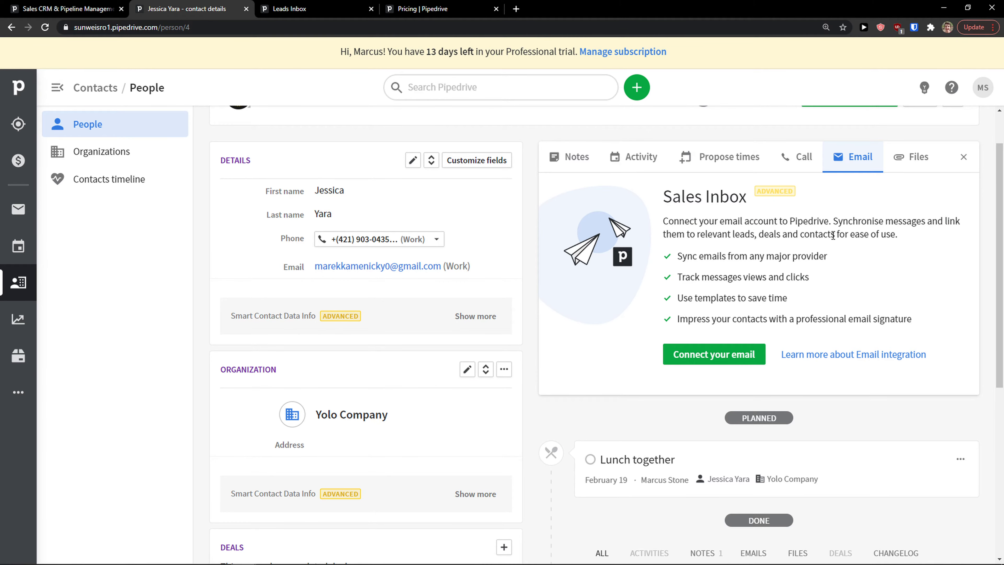
click(911, 157)
scroll(690, 302, up, 1)
scroll(632, 321, down, 3)
scroll(632, 330, up, 3)
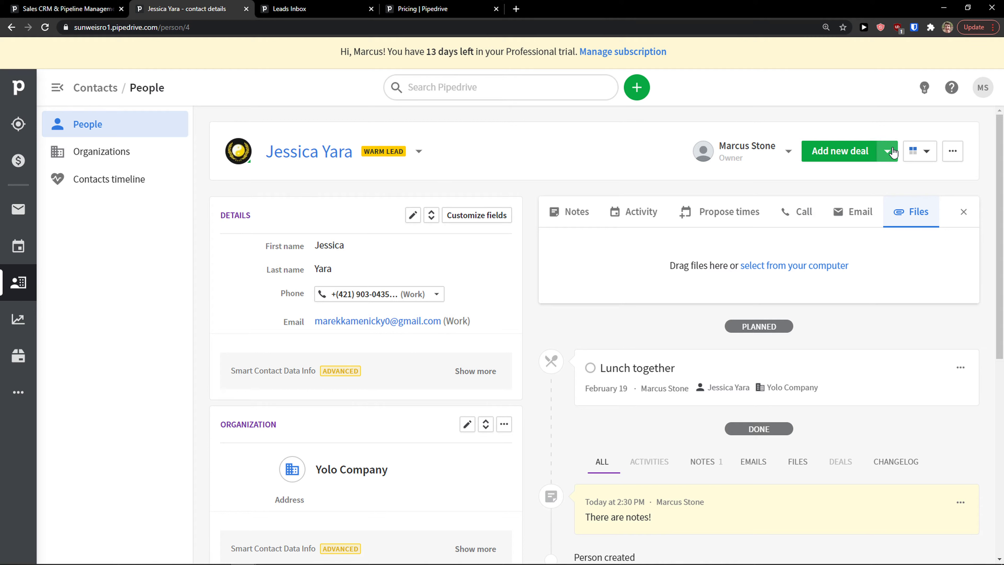
Create a lead for the contact valued at 10000 EUR with the Warm label.
click(892, 152)
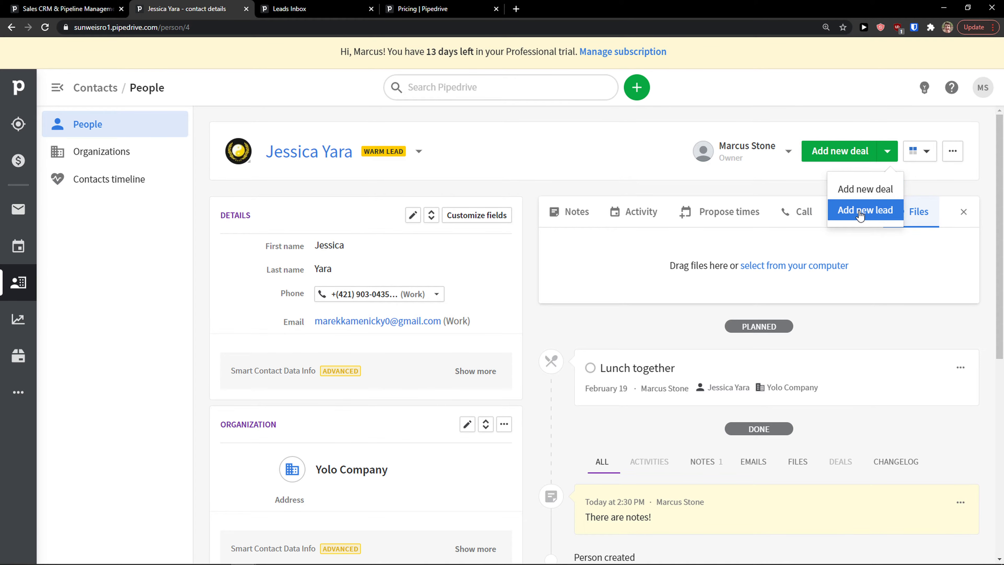
click(860, 215)
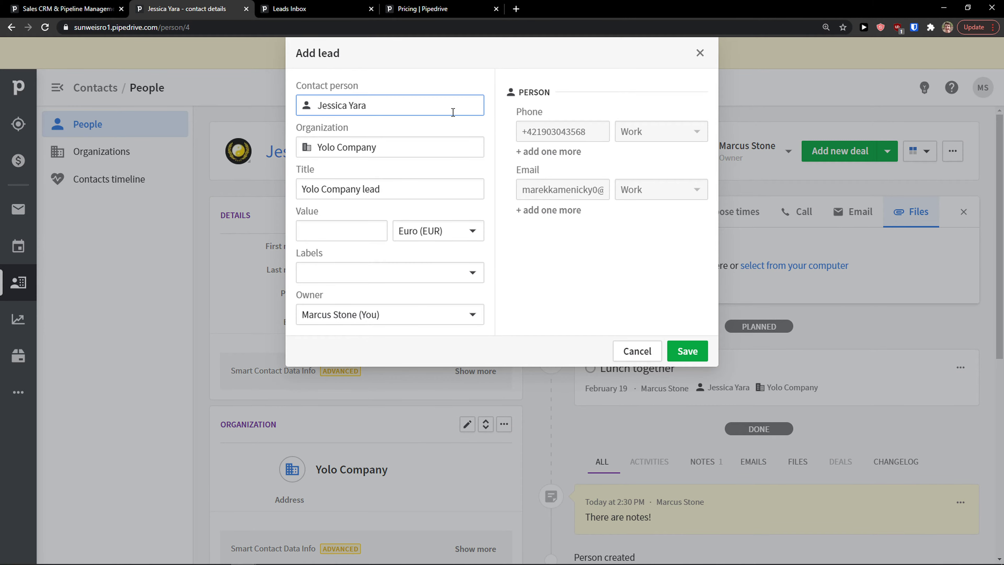
click(345, 233)
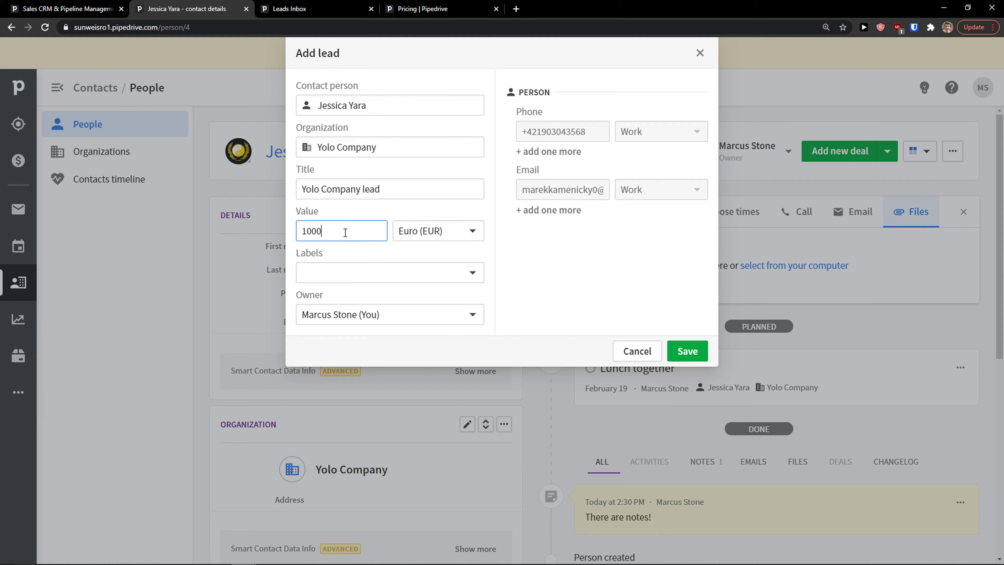
click(365, 273)
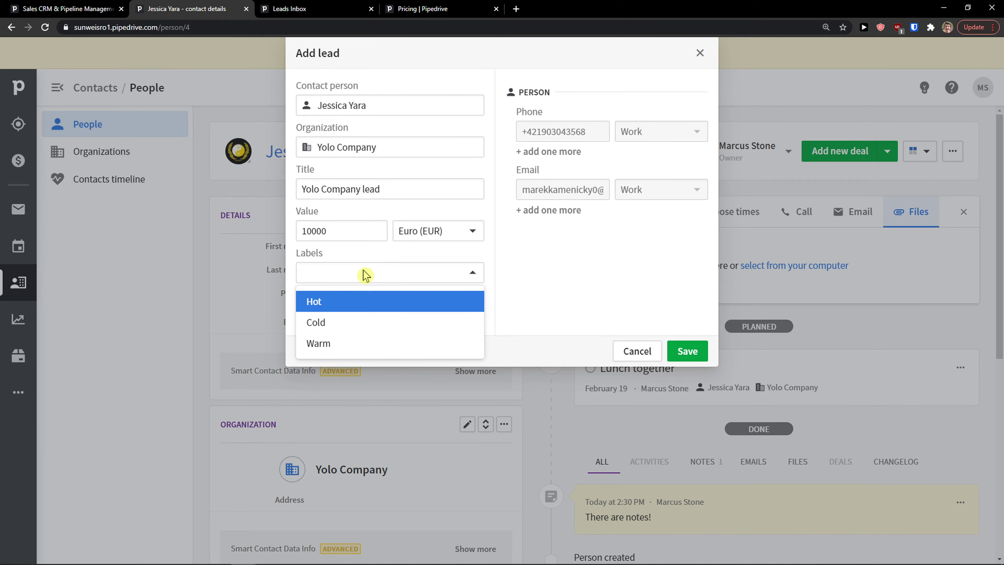
click(342, 343)
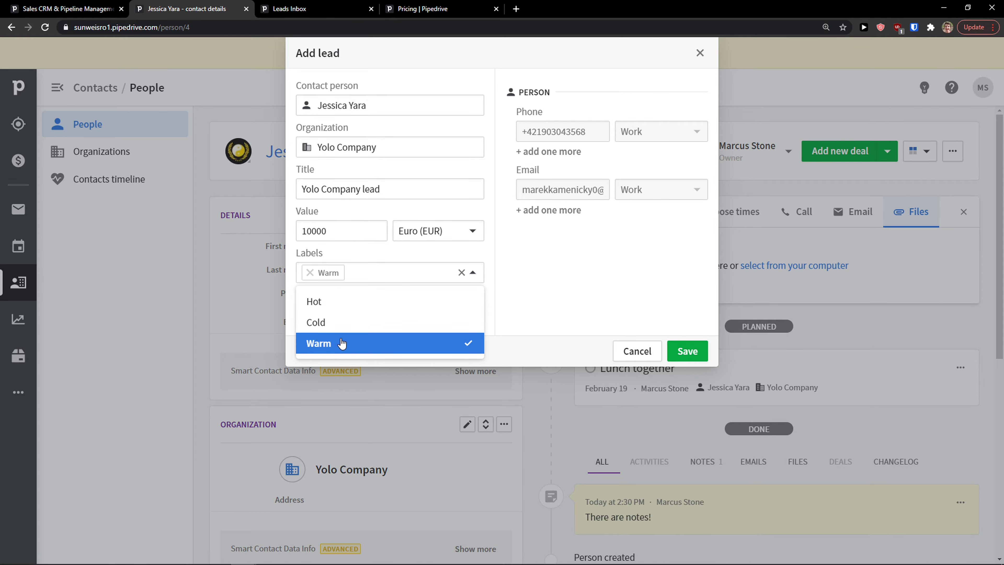
click(545, 301)
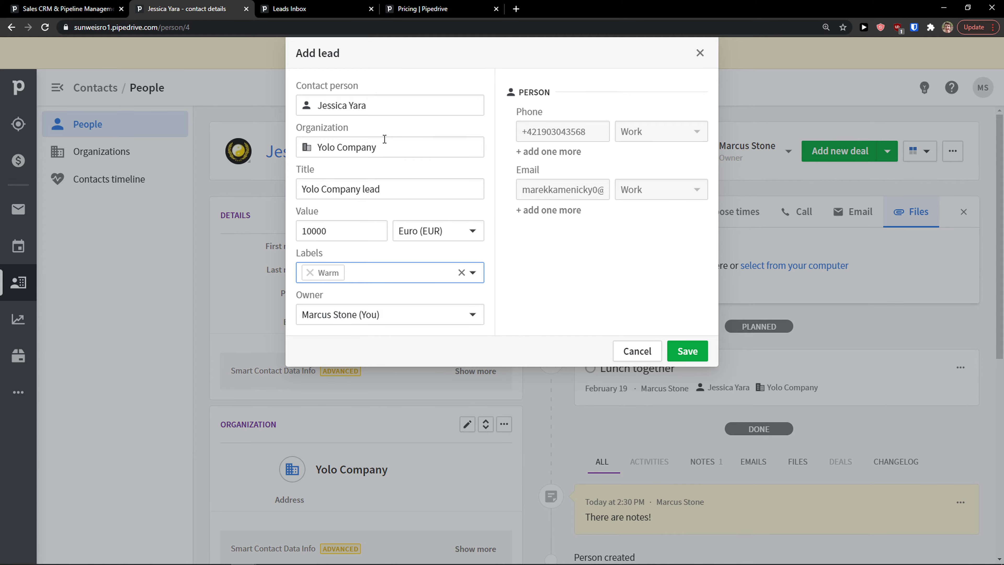
click(686, 350)
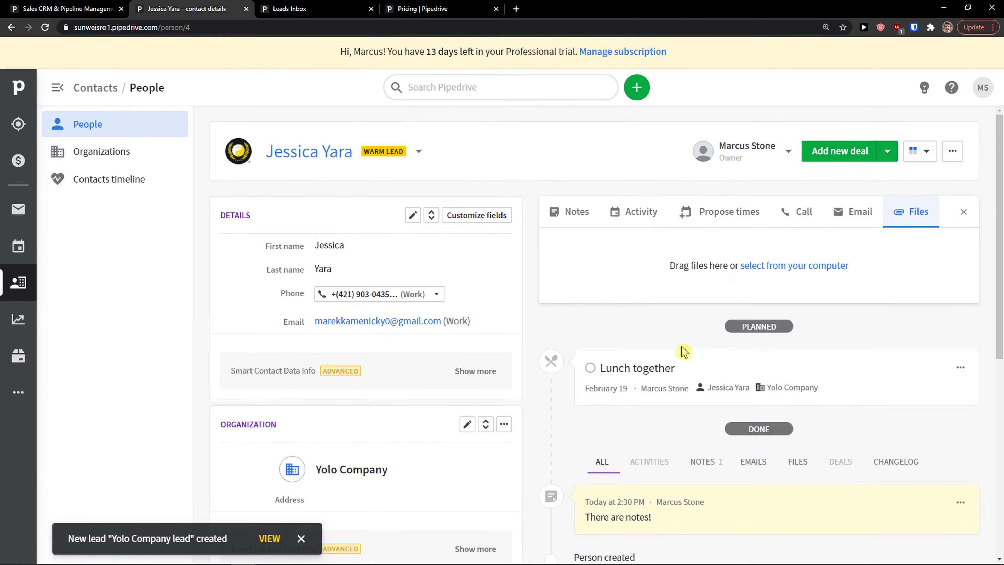
In the Leads Inbox, abandon a new lead and open the Yolo Company lead's details.
click(18, 124)
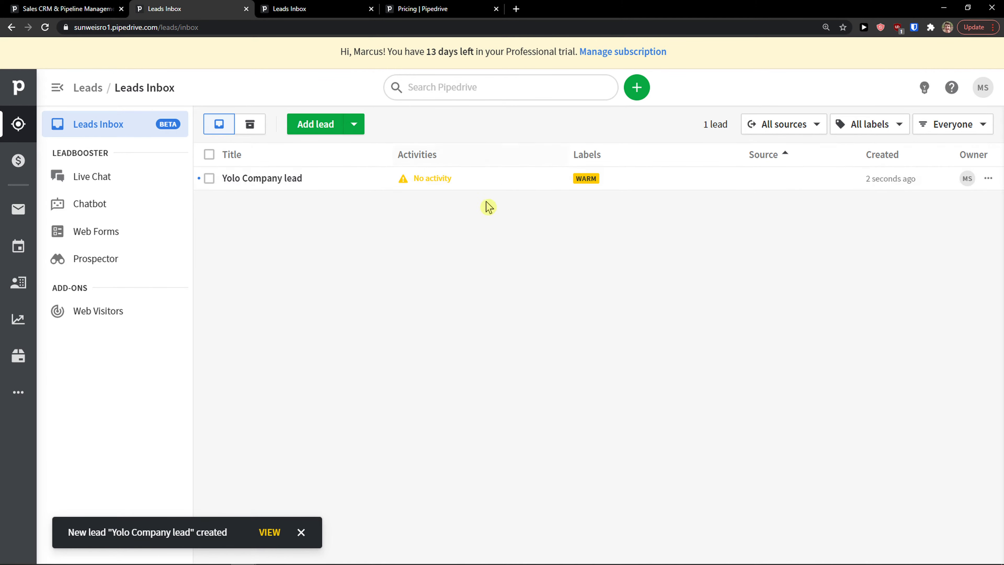
click(315, 124)
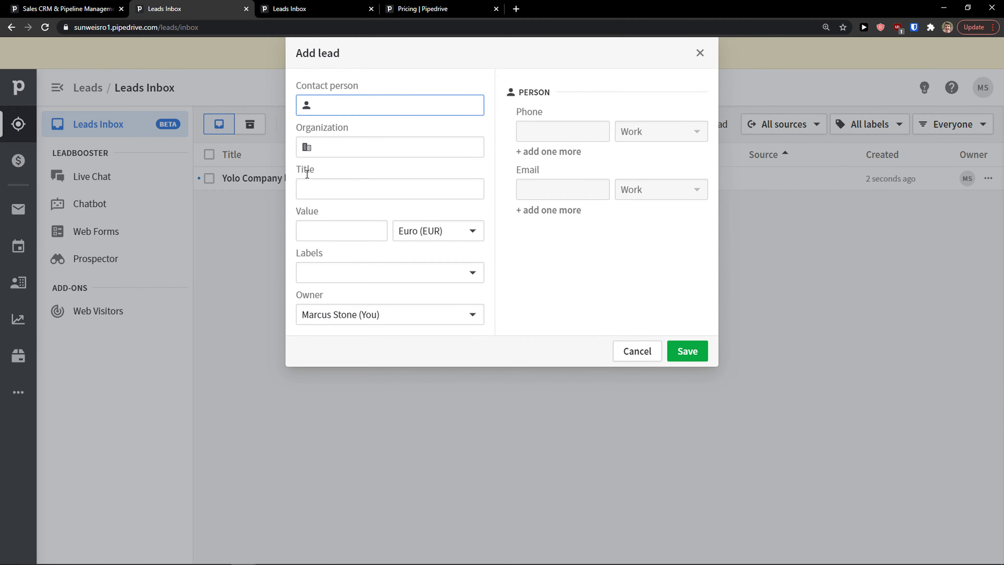
click(383, 107)
click(636, 352)
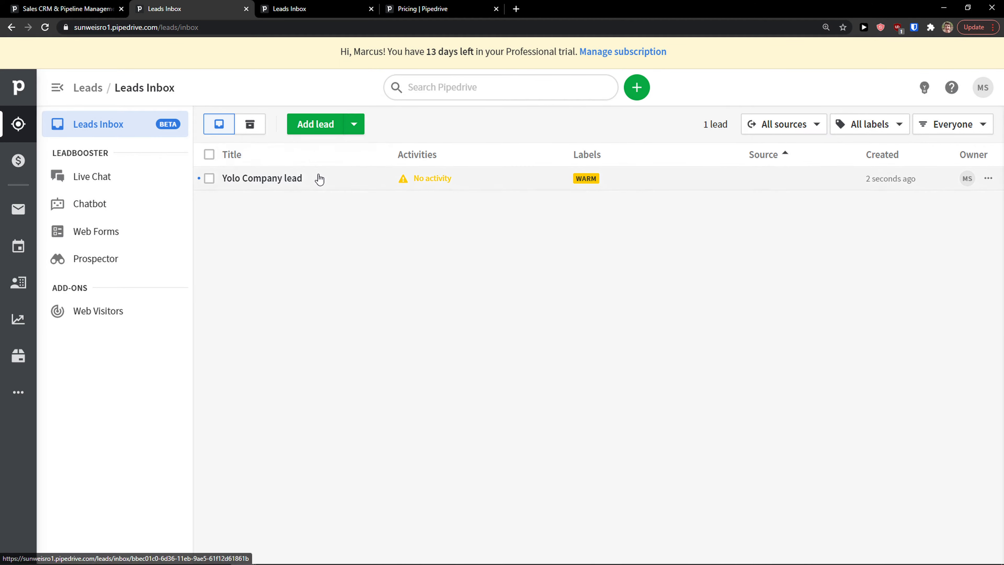
click(317, 185)
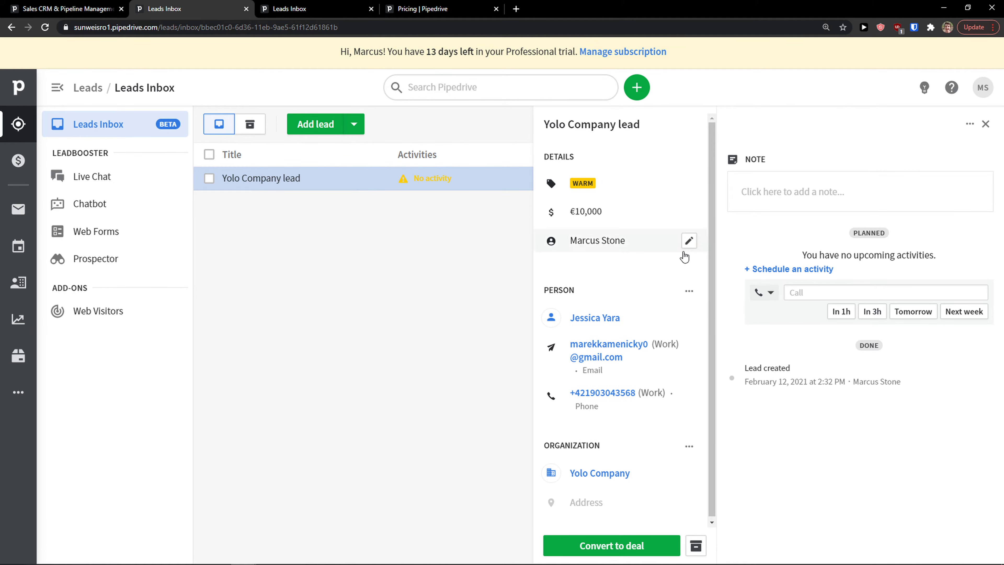
click(604, 548)
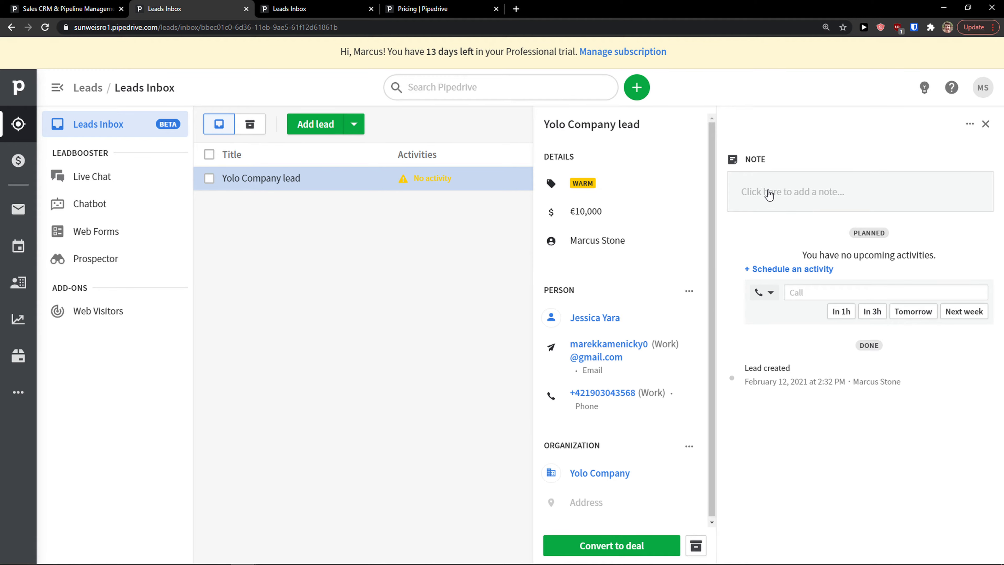
scroll(615, 344, down, 1)
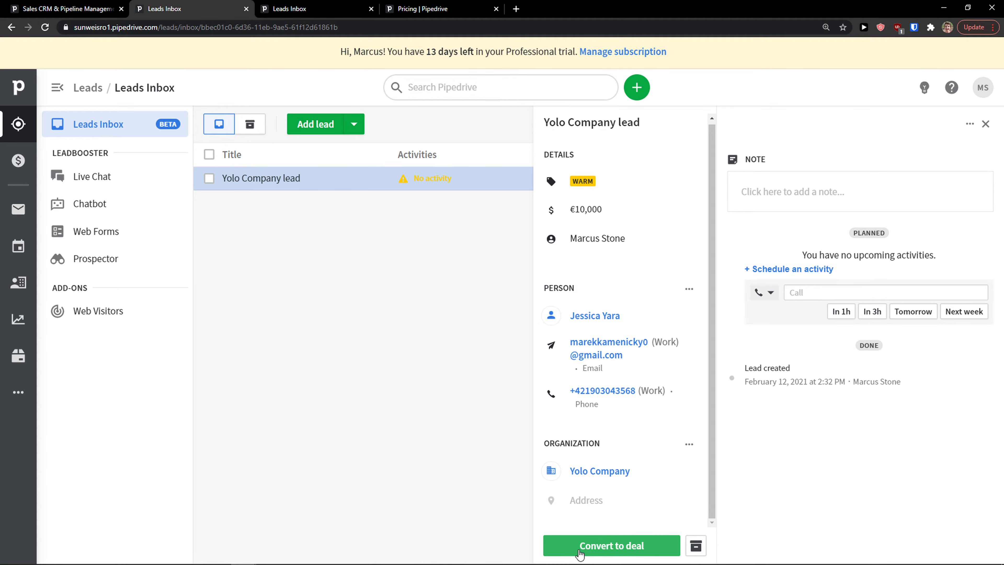
click(781, 269)
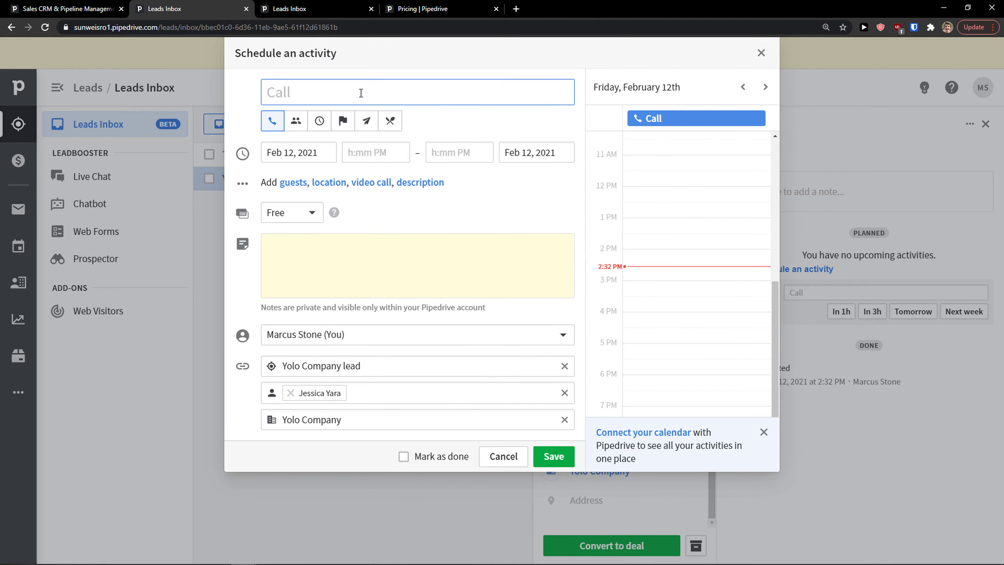
click(761, 52)
Start converting the lead to a deal titled 'Deal Of THE LIFETIME!'.
click(608, 545)
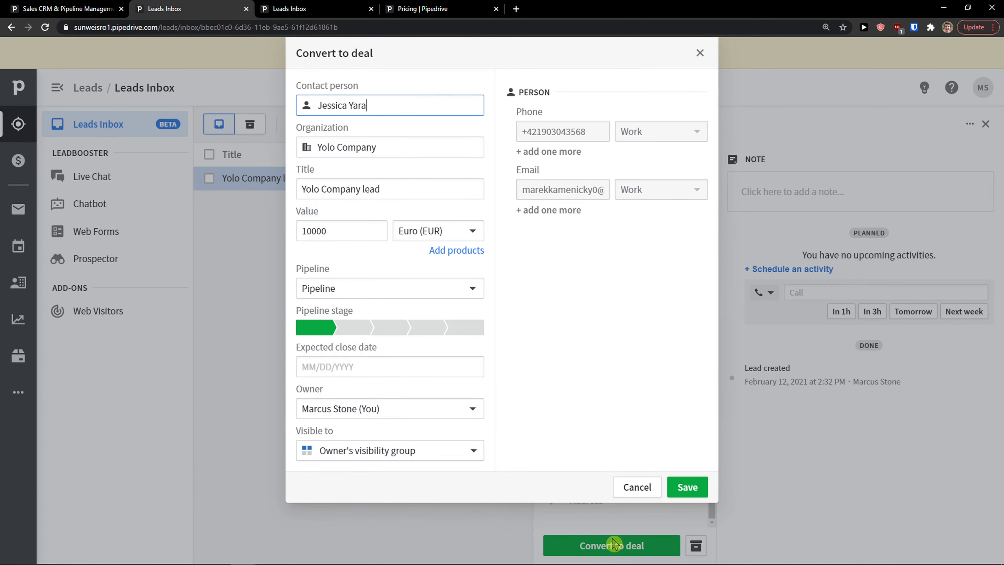
drag(387, 105, 298, 104)
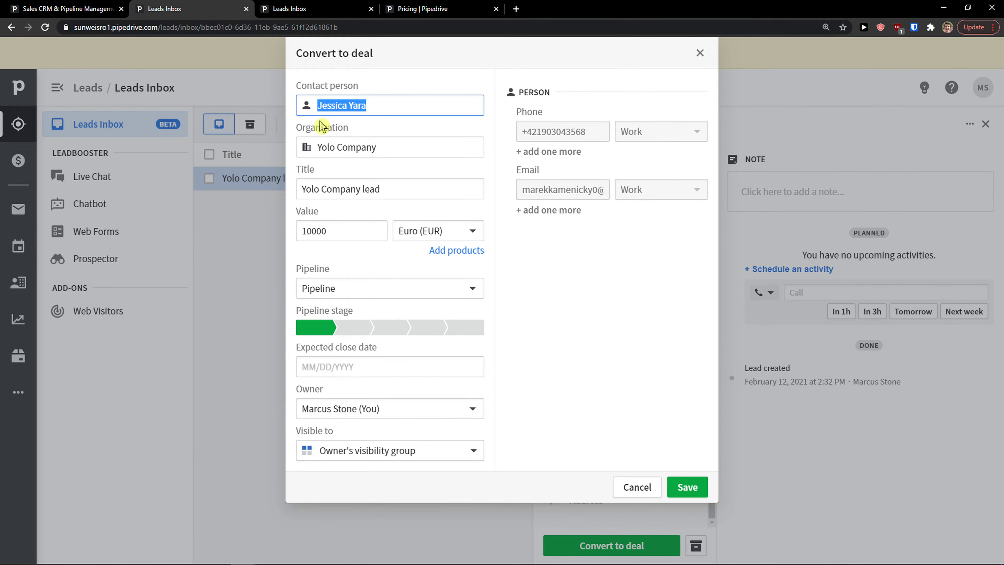
drag(386, 147, 285, 135)
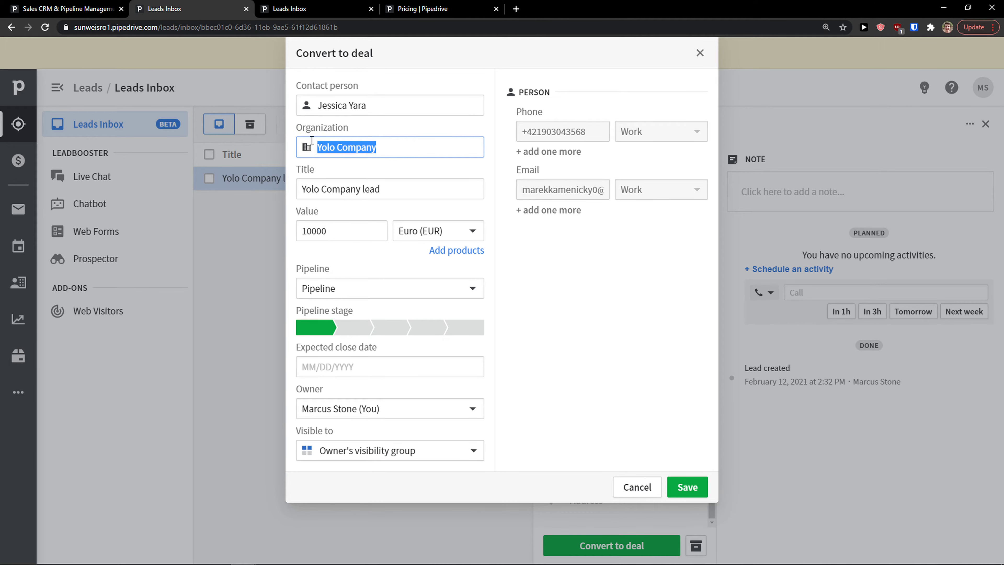
drag(404, 184, 280, 179)
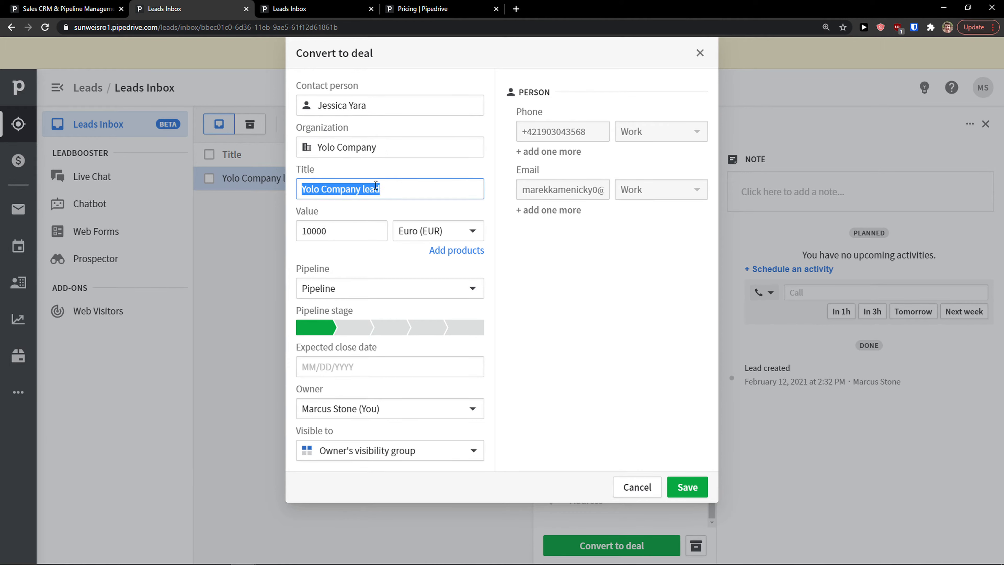
text(Deal Of THE LIFETIME!)
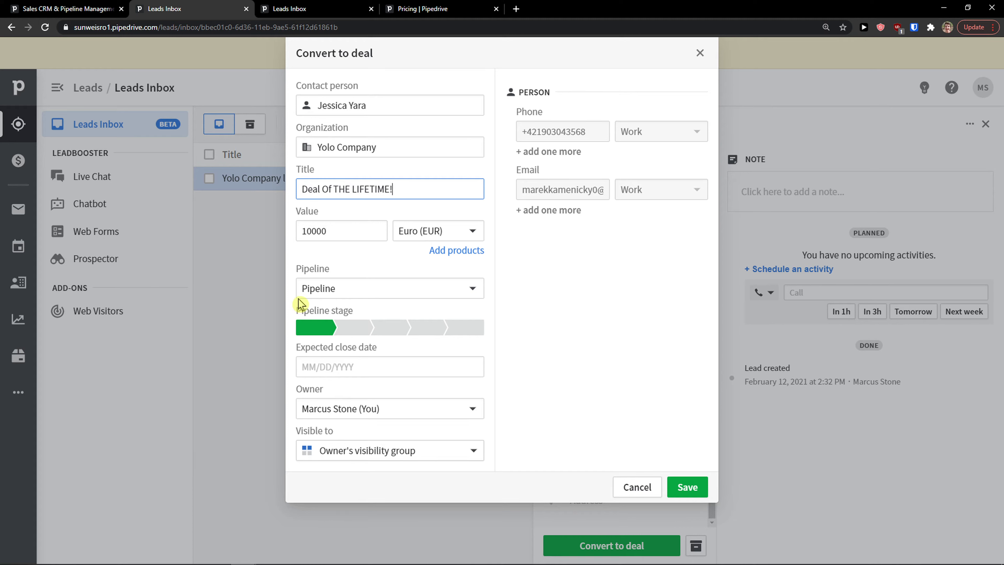
Keep the default pipeline, set stage Demo Scheduled and close date 02/28/2021, and save.
click(318, 291)
click(316, 316)
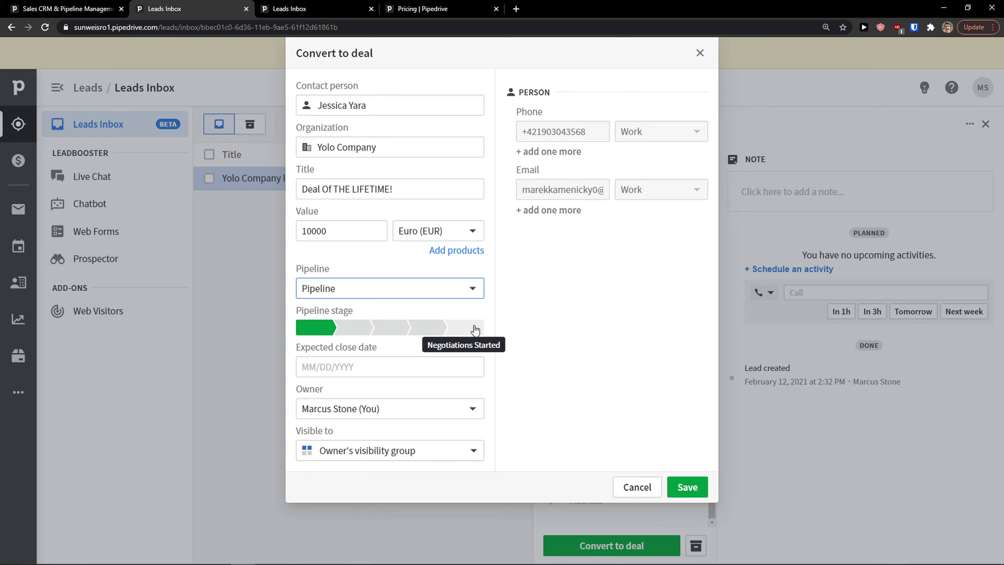
click(396, 333)
click(365, 362)
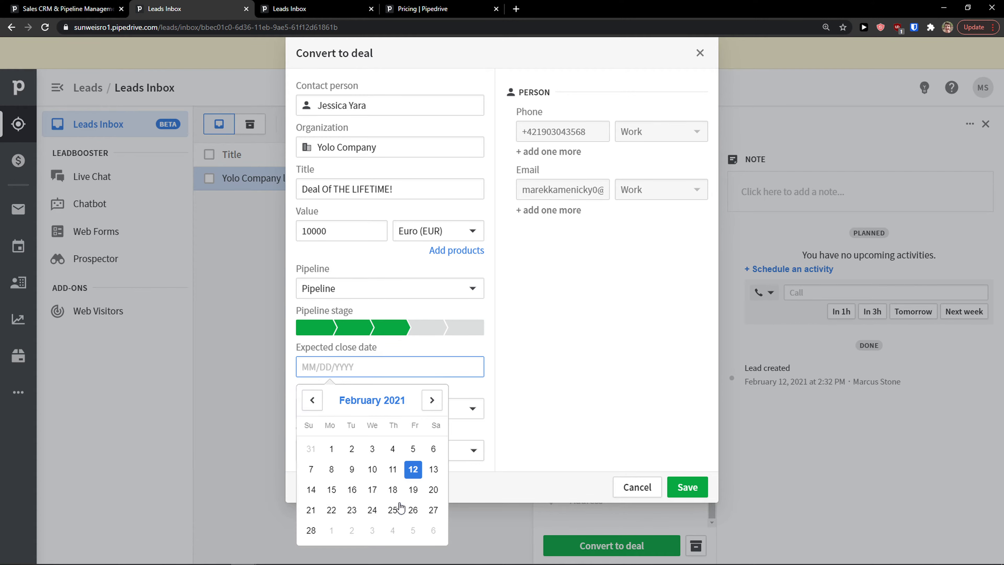
click(311, 530)
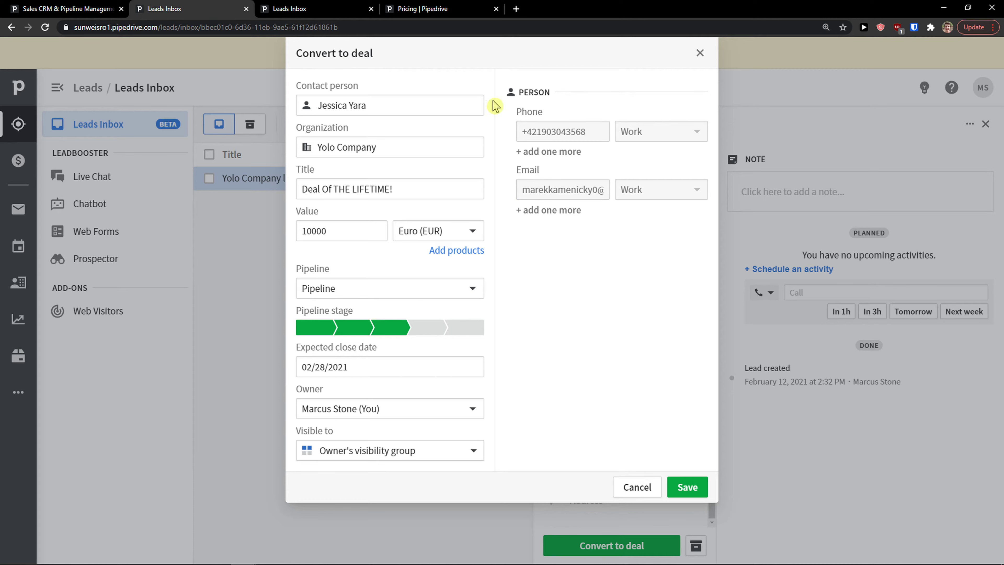
click(691, 487)
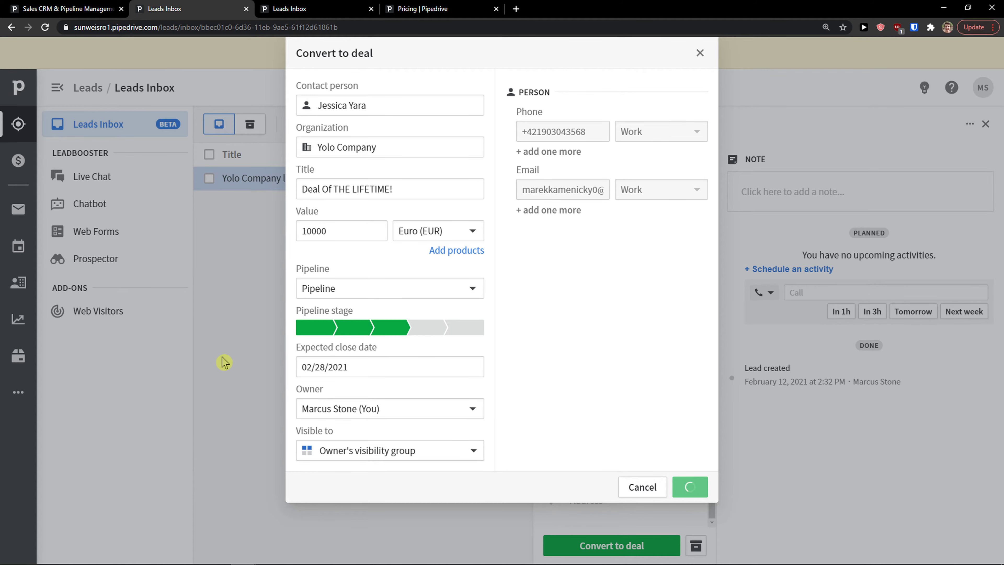
Open Deals, go through List view to the Forecast timeline showing 3 undated open deals.
click(18, 162)
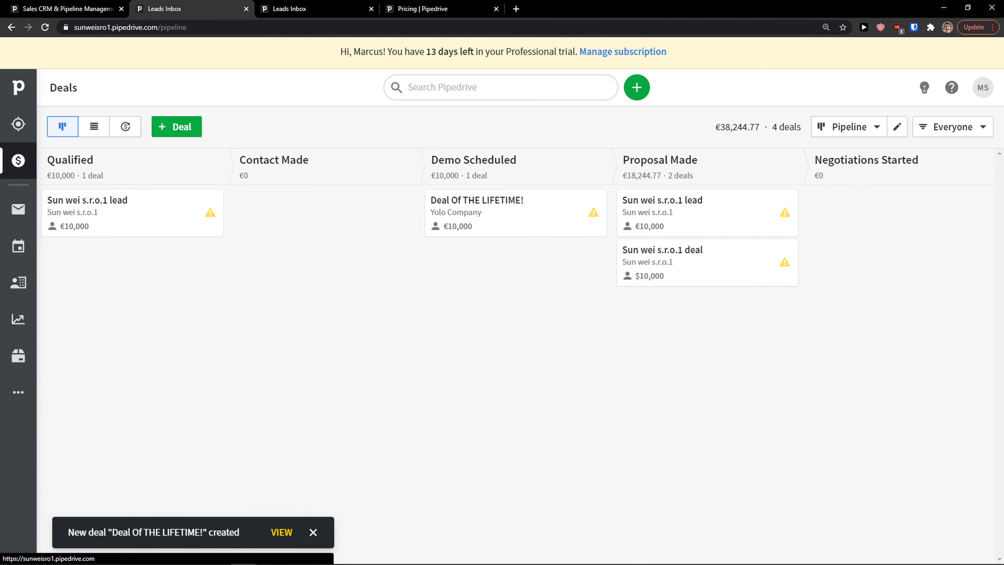
drag(431, 160, 511, 175)
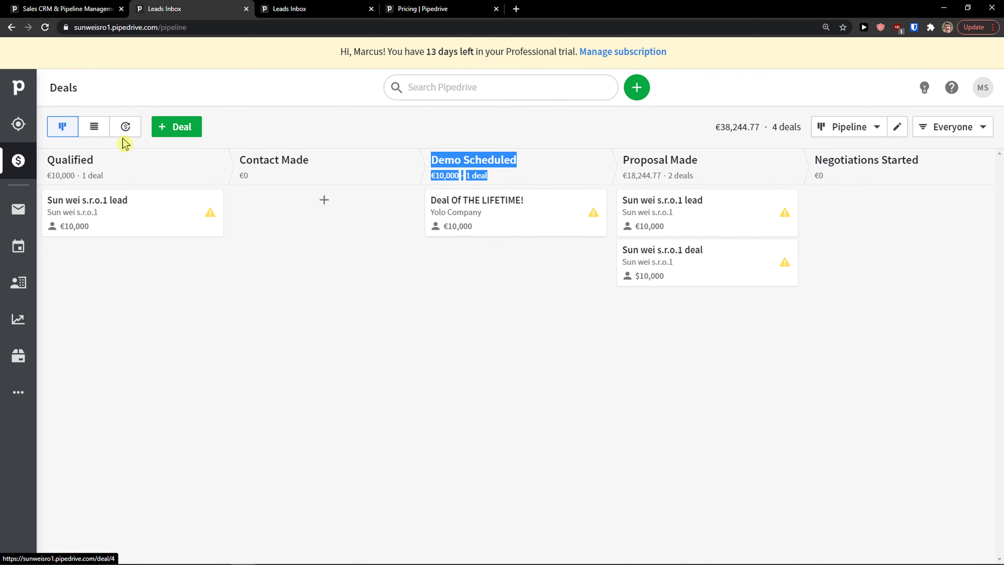
click(94, 127)
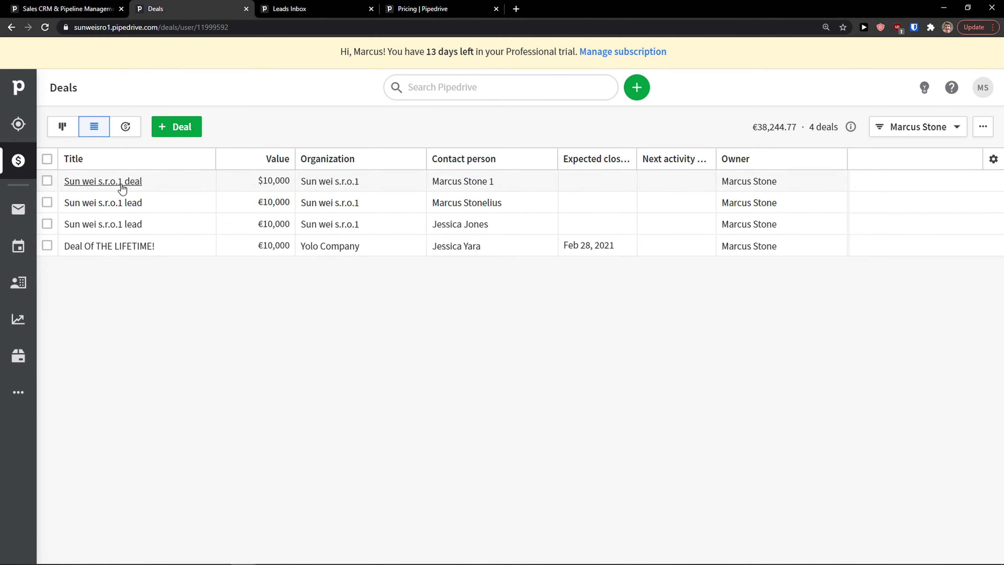
click(123, 130)
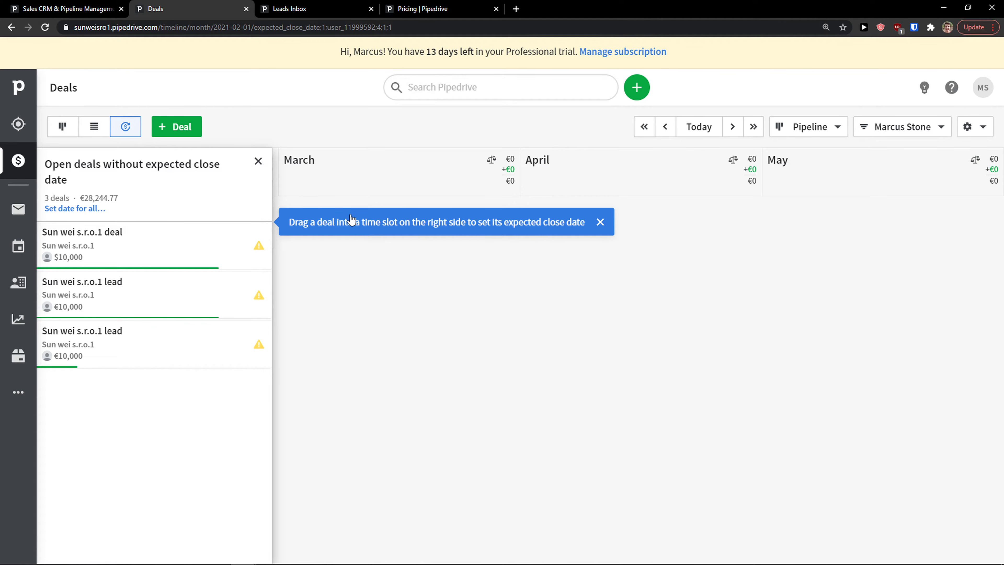
Drag a Sun wei s.r.o.1 lead from the undated list onto an April close date.
click(177, 253)
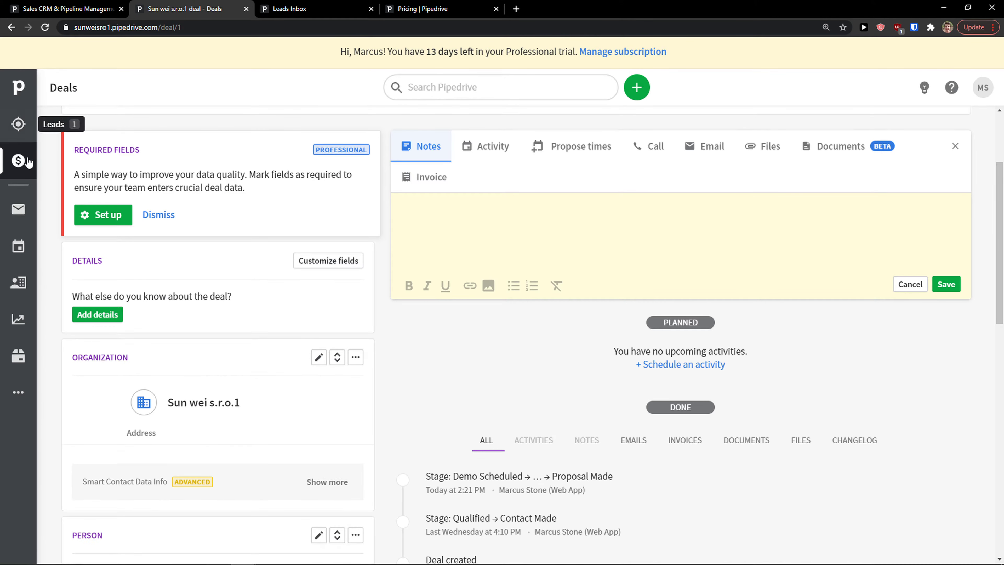
click(18, 160)
drag(98, 247, 166, 241)
drag(136, 296, 174, 286)
drag(150, 341, 589, 281)
click(753, 283)
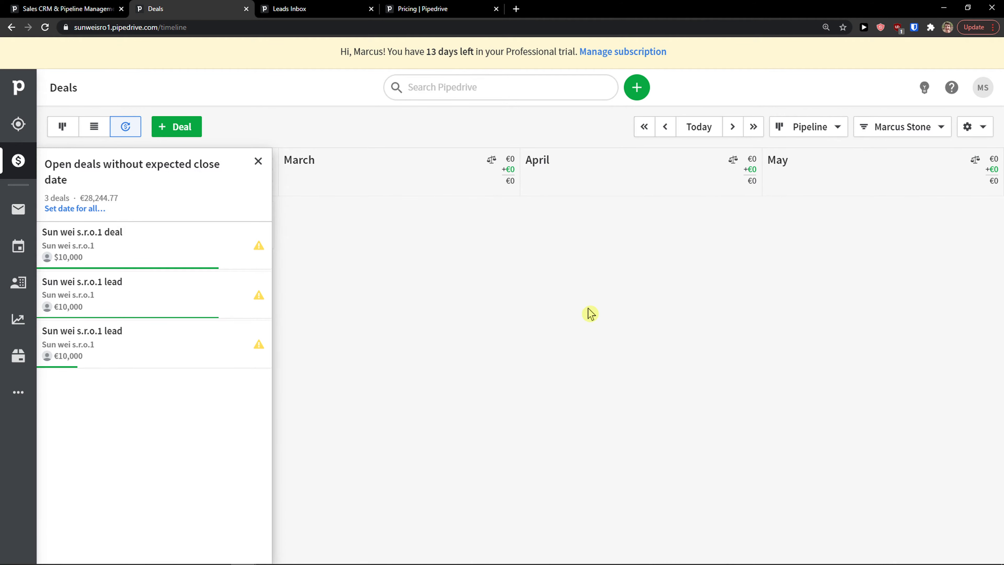
drag(150, 340, 656, 313)
click(616, 357)
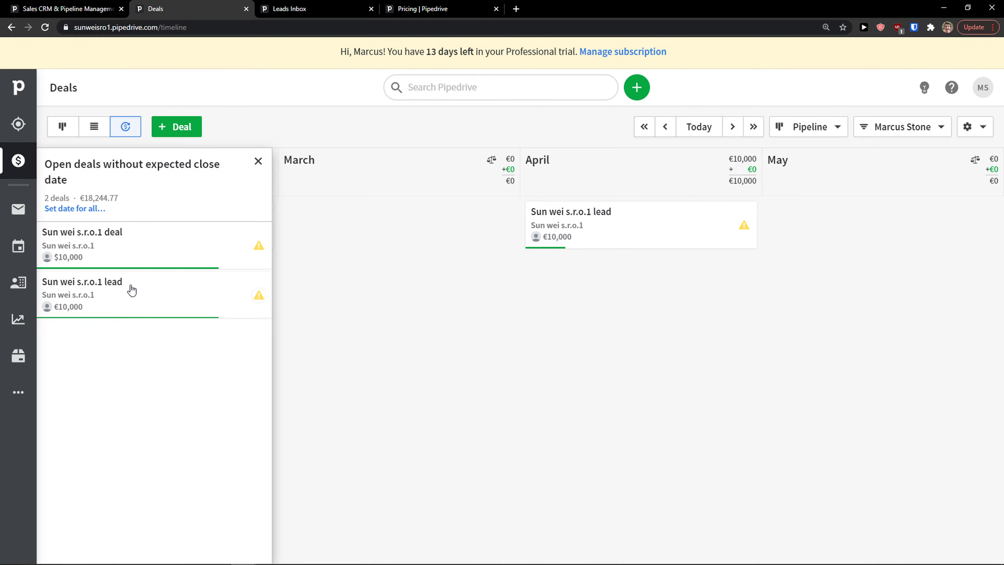
Schedule the Sun wei s.r.o.1 deal's expected close date for March 20.
drag(139, 244, 385, 235)
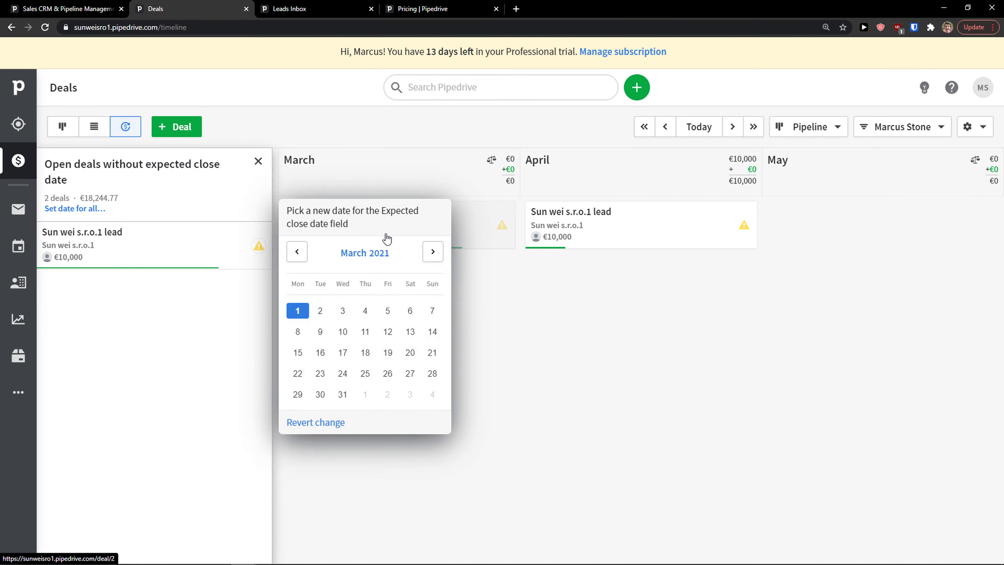
click(407, 351)
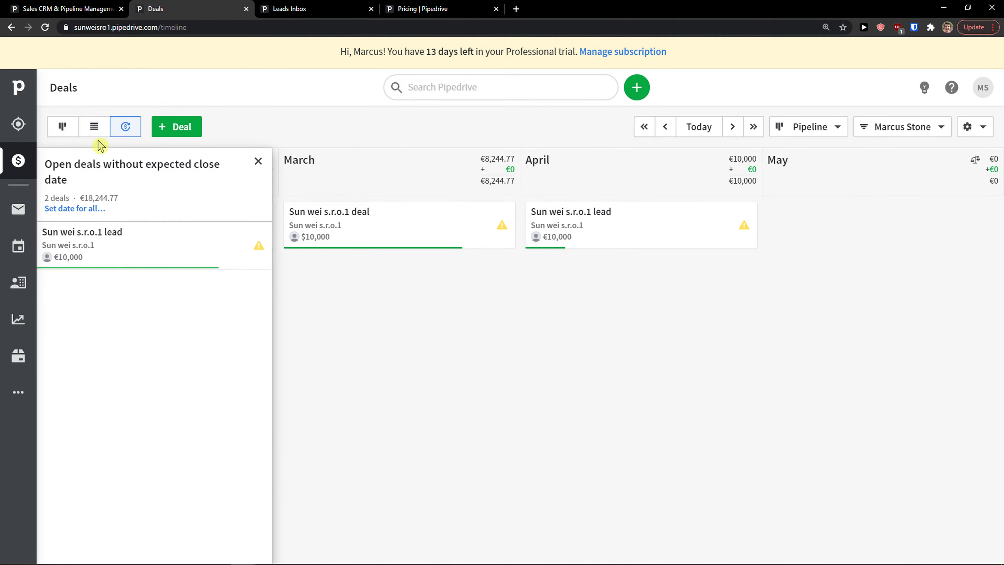
click(63, 128)
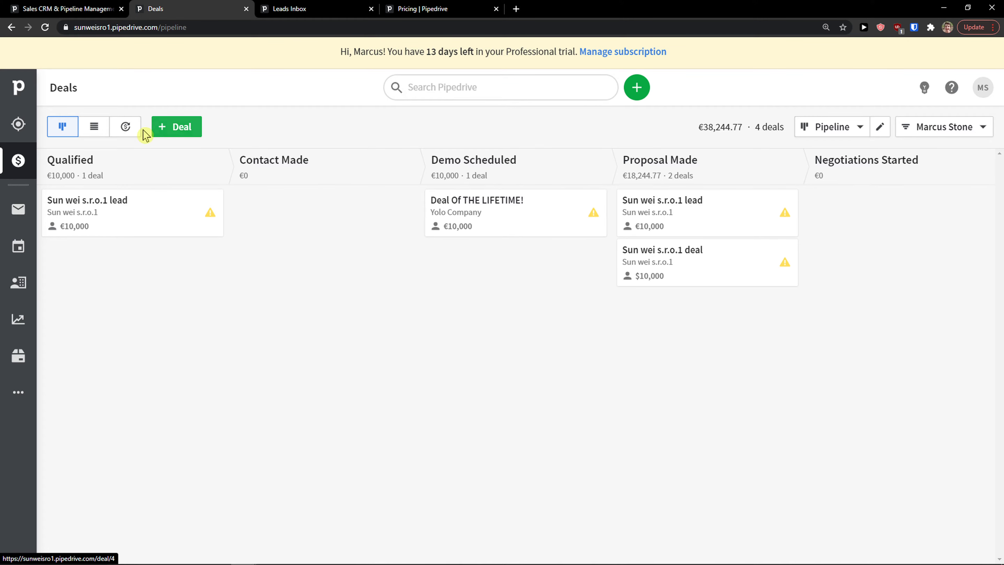
click(126, 127)
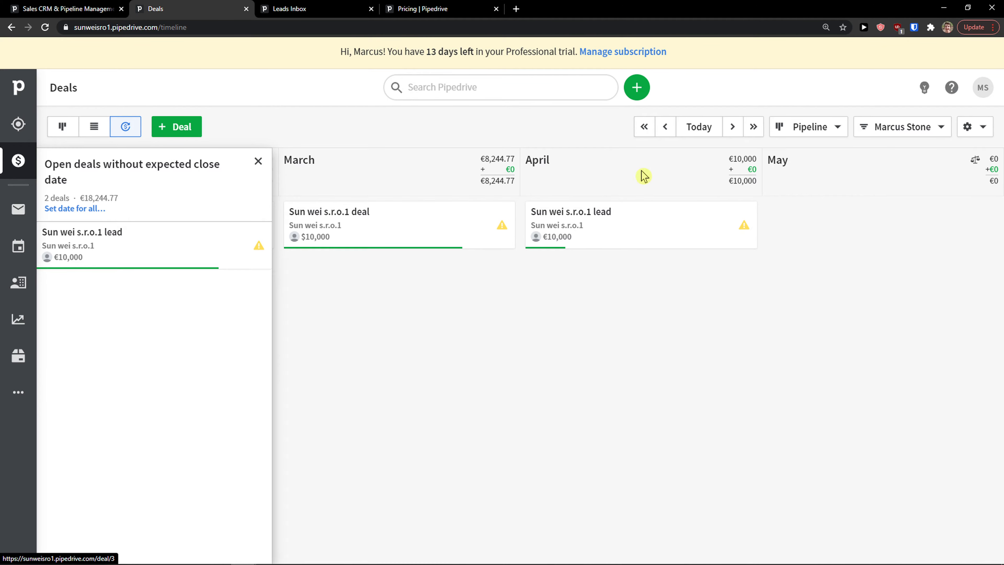
Show deals from all pipelines, check the owner filter, and return to the pipeline board.
click(835, 126)
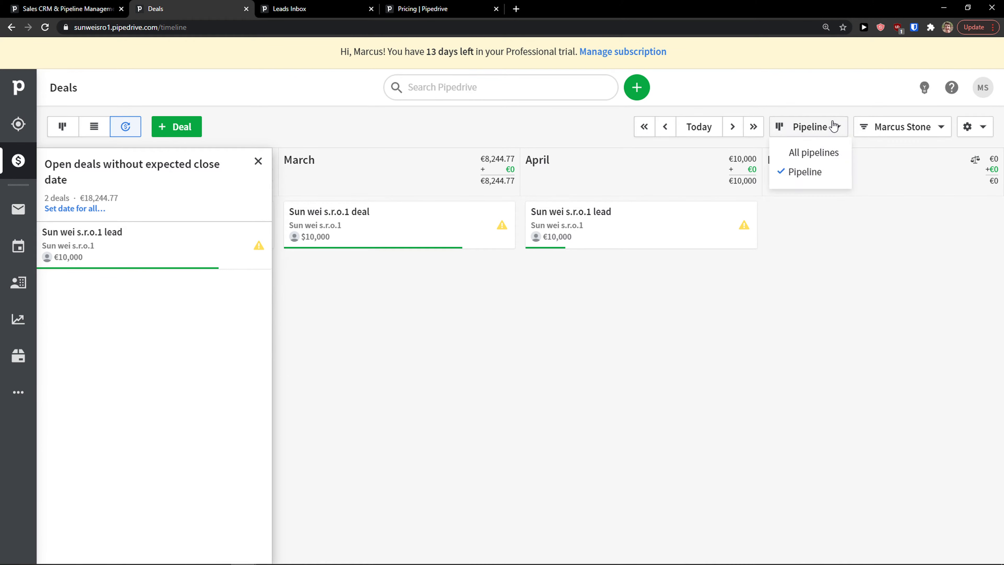
click(829, 152)
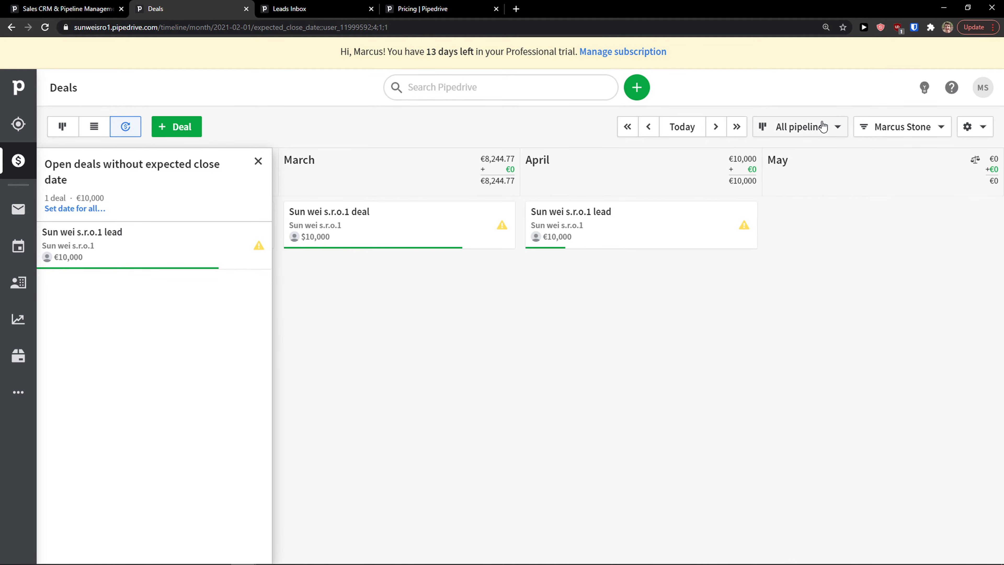
click(901, 127)
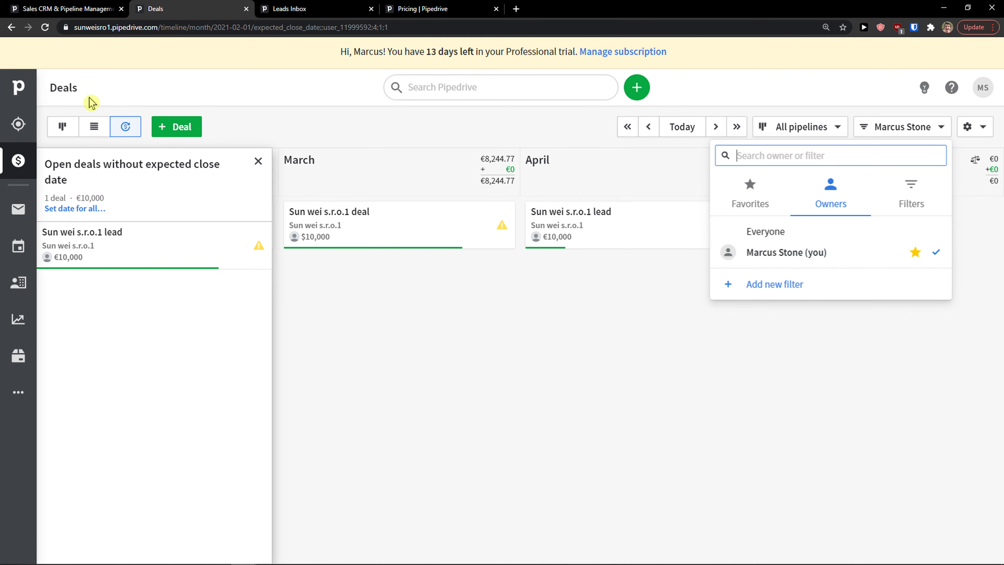
click(63, 134)
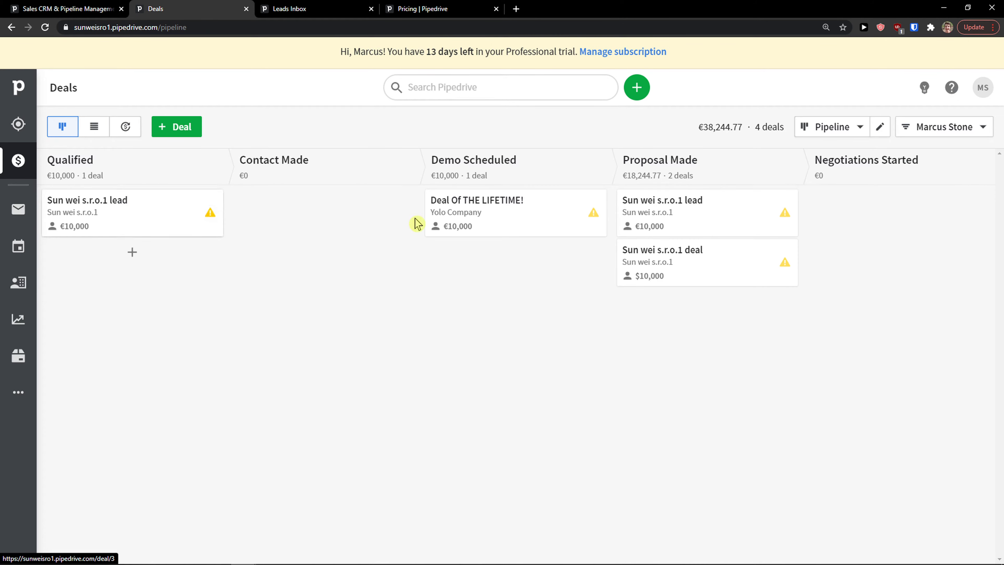
Open 'Deal Of THE LIFETIME!', move it to Proposal Made, then back to Demo Scheduled.
click(524, 218)
scroll(245, 278, down, 1)
scroll(238, 275, up, 1)
scroll(236, 279, down, 1)
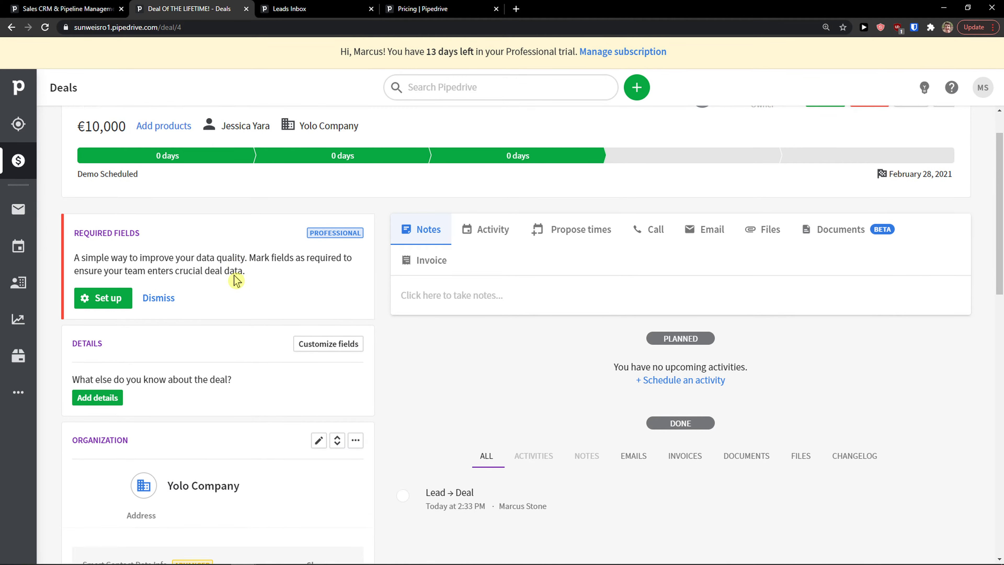
scroll(236, 280, up, 1)
scroll(236, 279, down, 1)
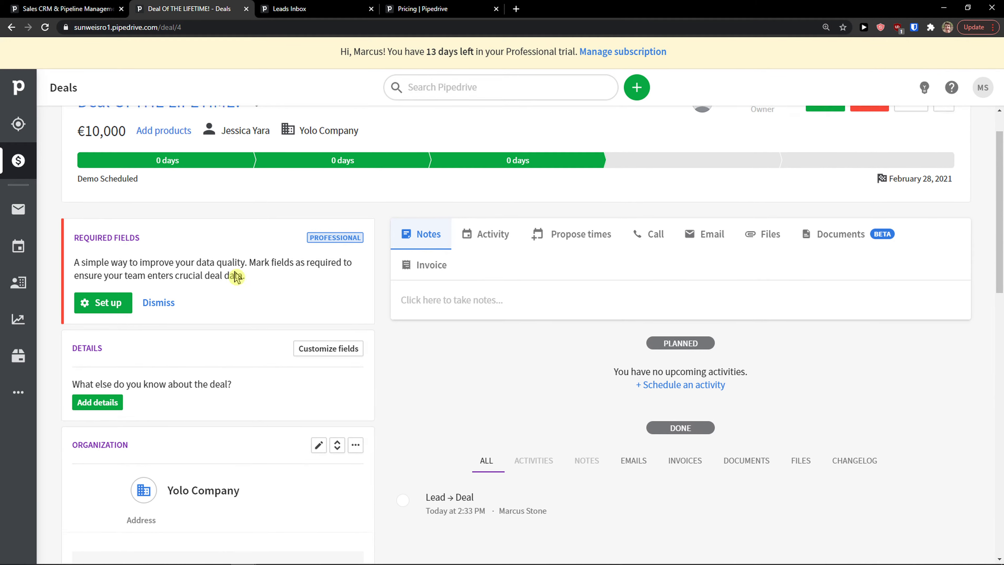
scroll(236, 279, up, 1)
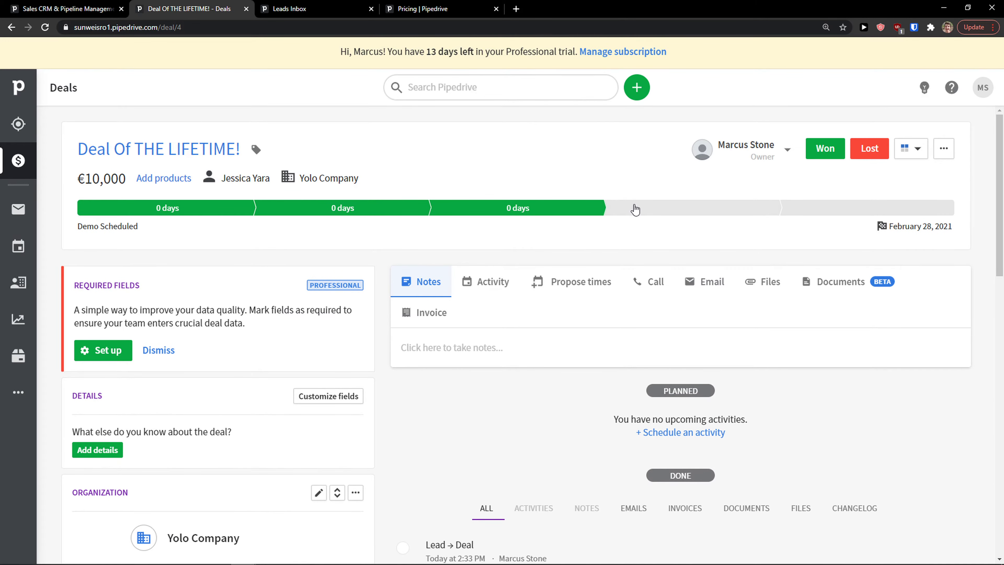
click(660, 211)
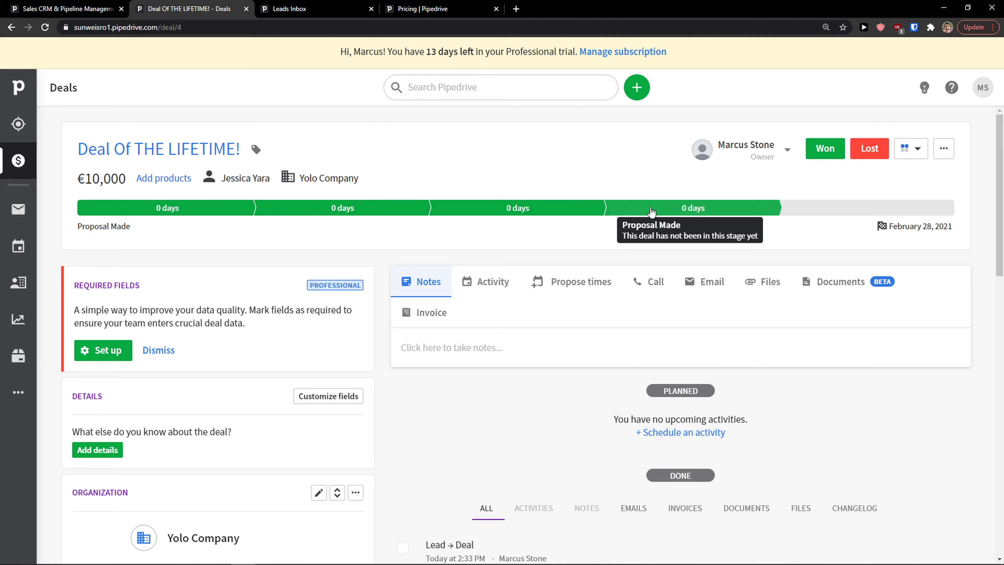
click(546, 206)
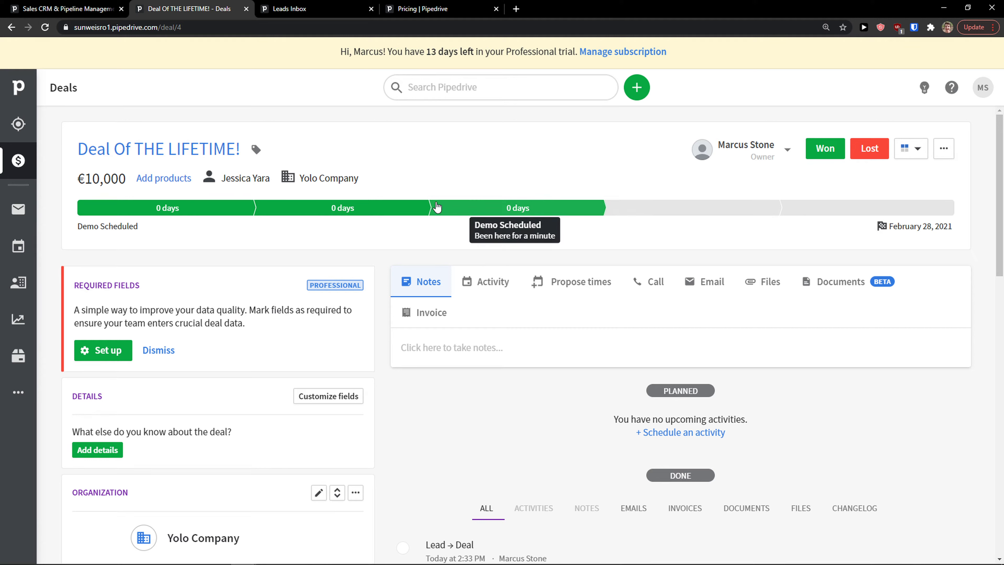
scroll(378, 216, down, 4)
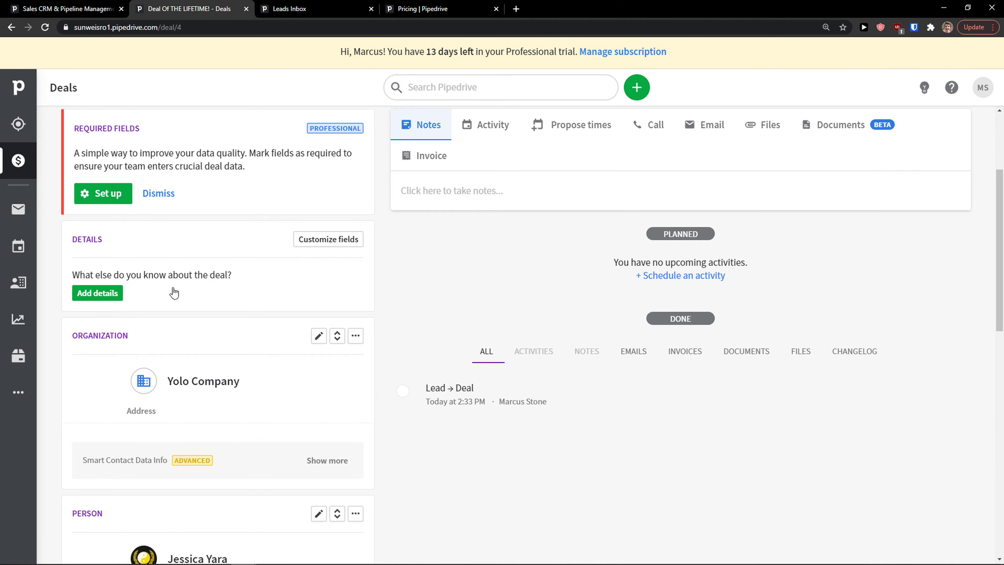
scroll(174, 295, up, 1)
Review the Data fields settings from the Required fields box, then return to the deal page.
scroll(115, 255, up, 1)
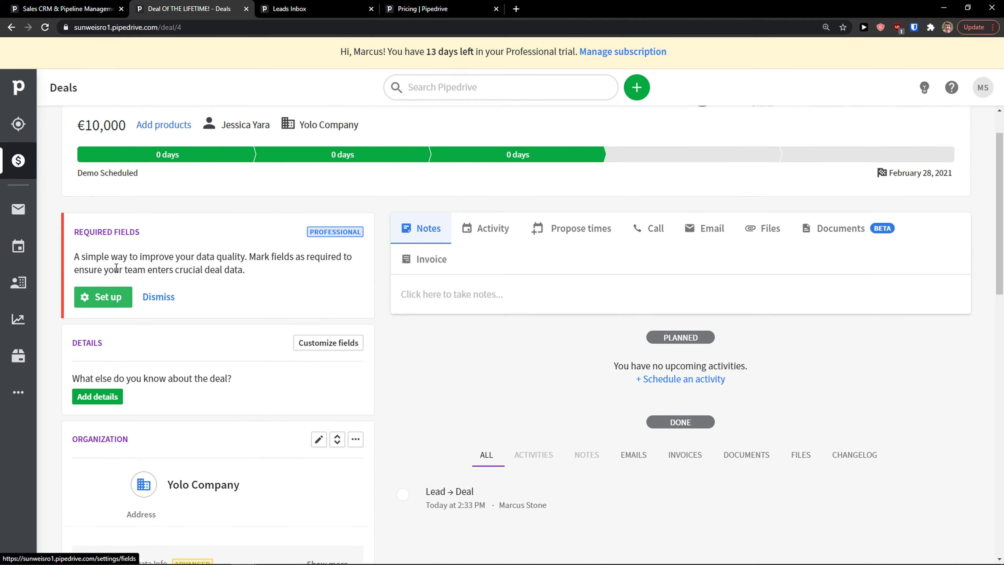
click(108, 297)
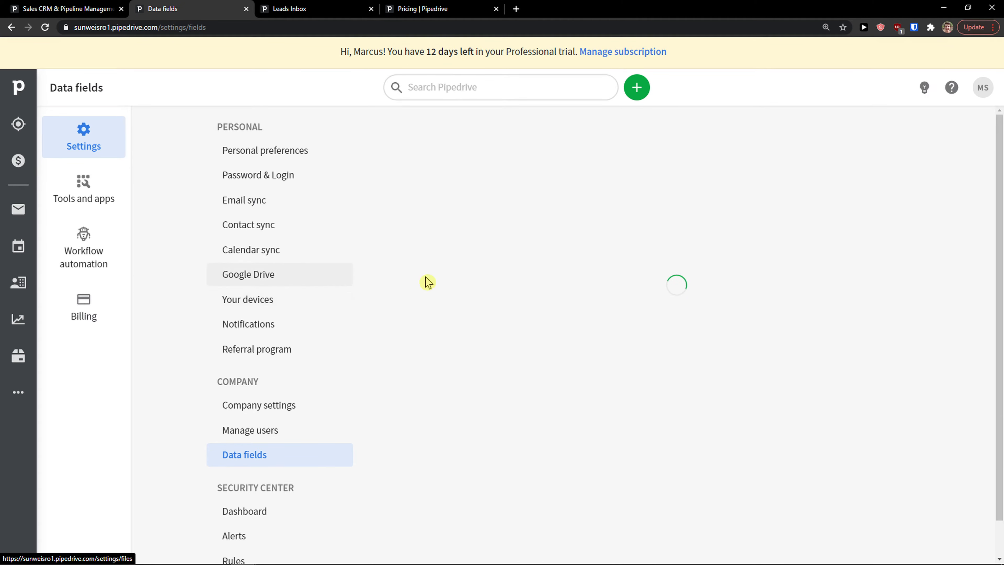
scroll(580, 318, down, 3)
scroll(597, 321, down, 1)
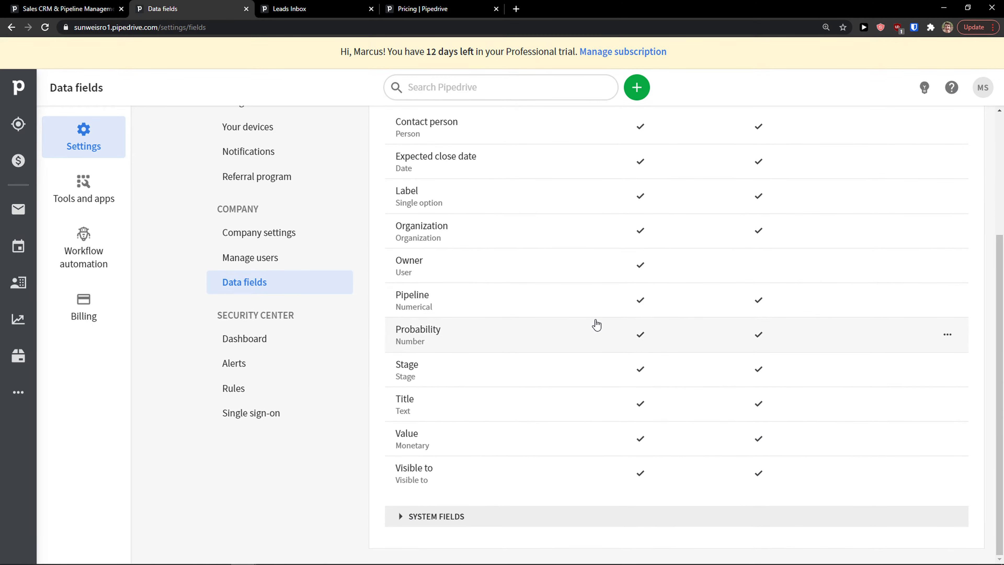
scroll(594, 325, up, 4)
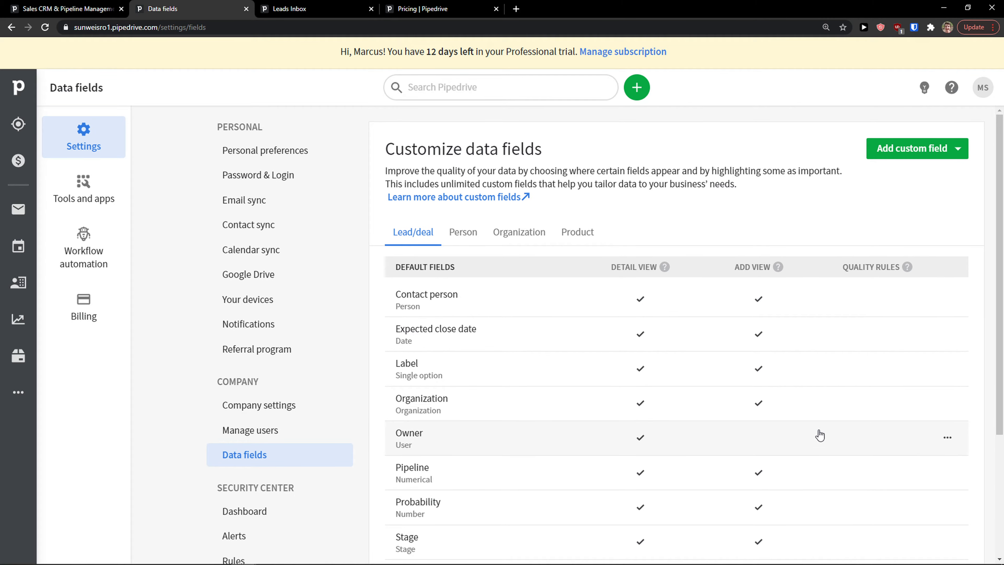
click(10, 28)
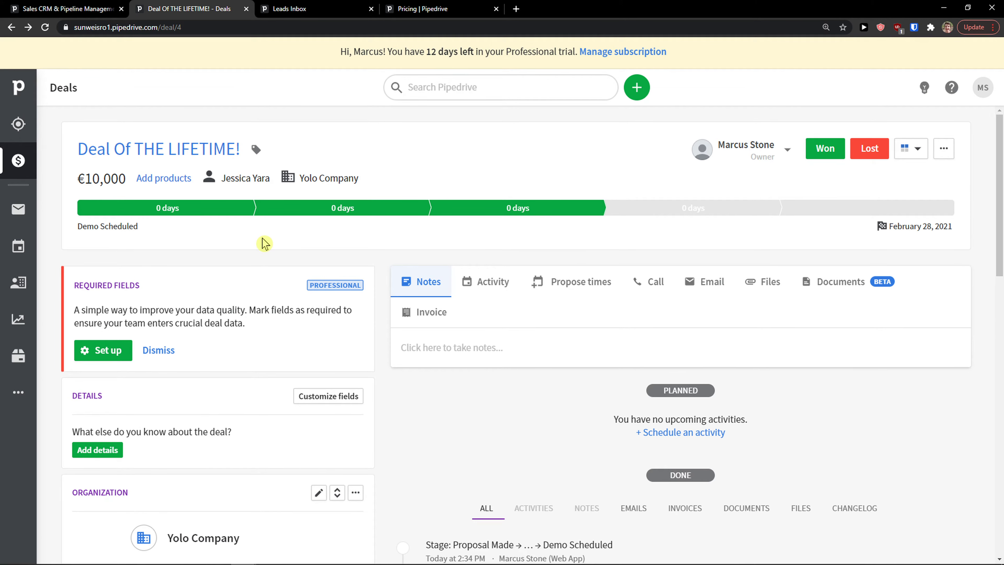
Advance 'Deal Of THE LIFETIME!' to the Negotiations Started stage.
scroll(366, 236, down, 1)
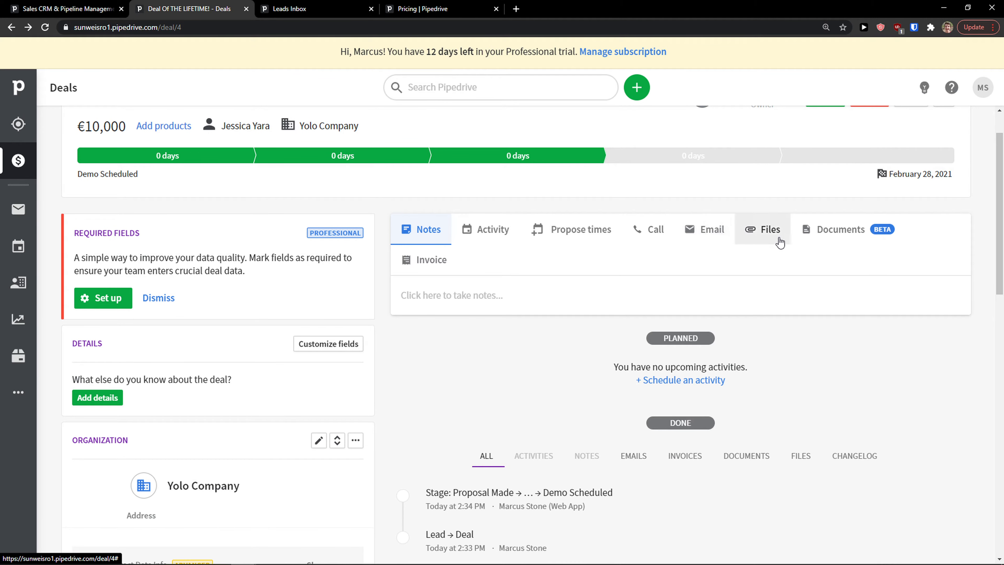
scroll(534, 288, down, 1)
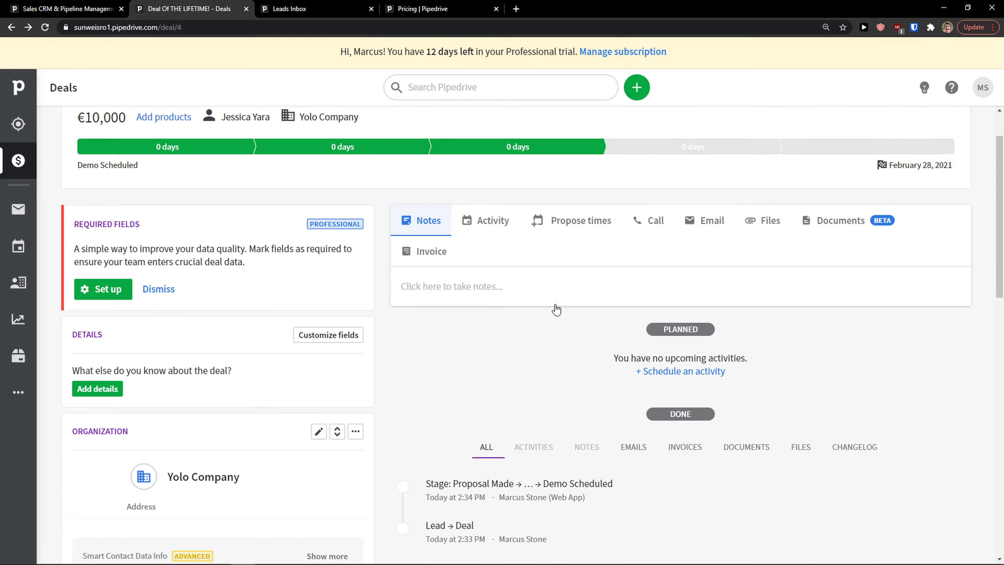
scroll(516, 296, down, 3)
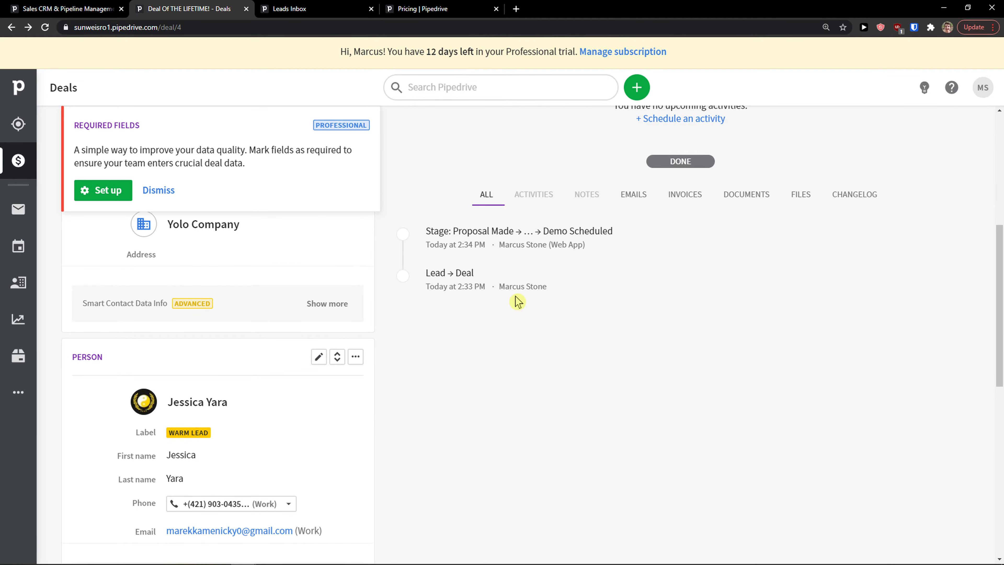
scroll(515, 296, up, 4)
scroll(515, 296, up, 2)
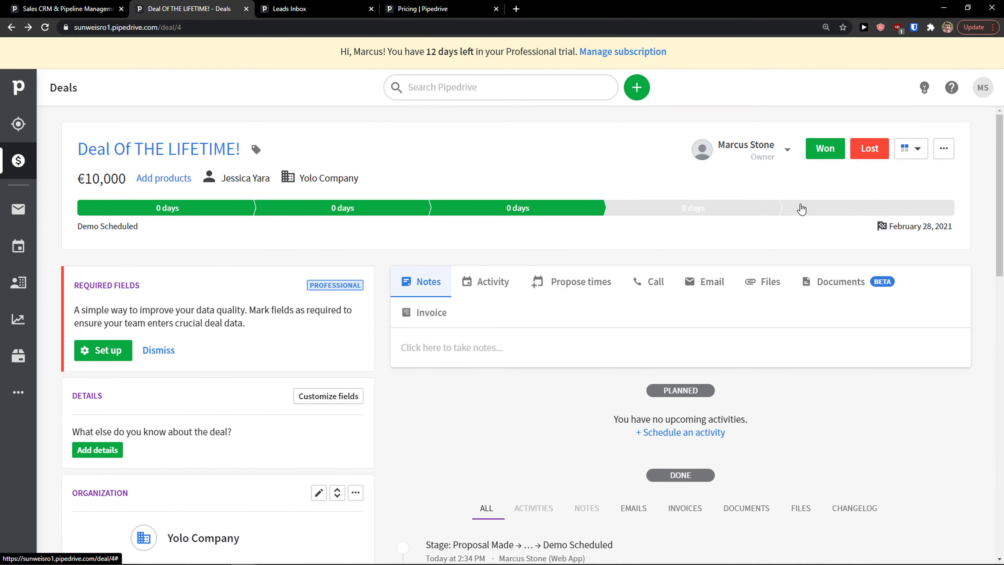
click(811, 212)
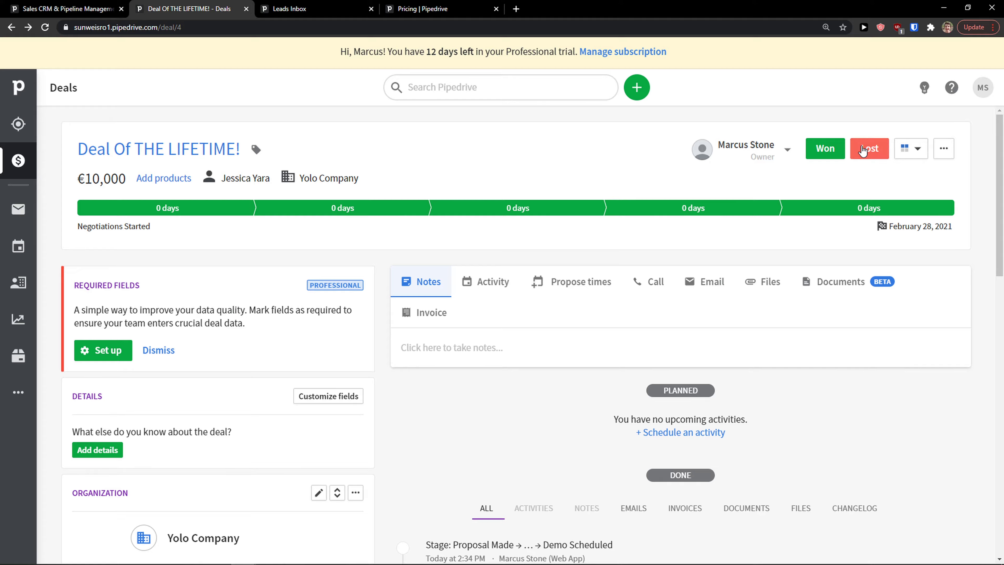
Mark the deal lost with reason 'I was late because I ate mcdoland' and a comment.
click(863, 151)
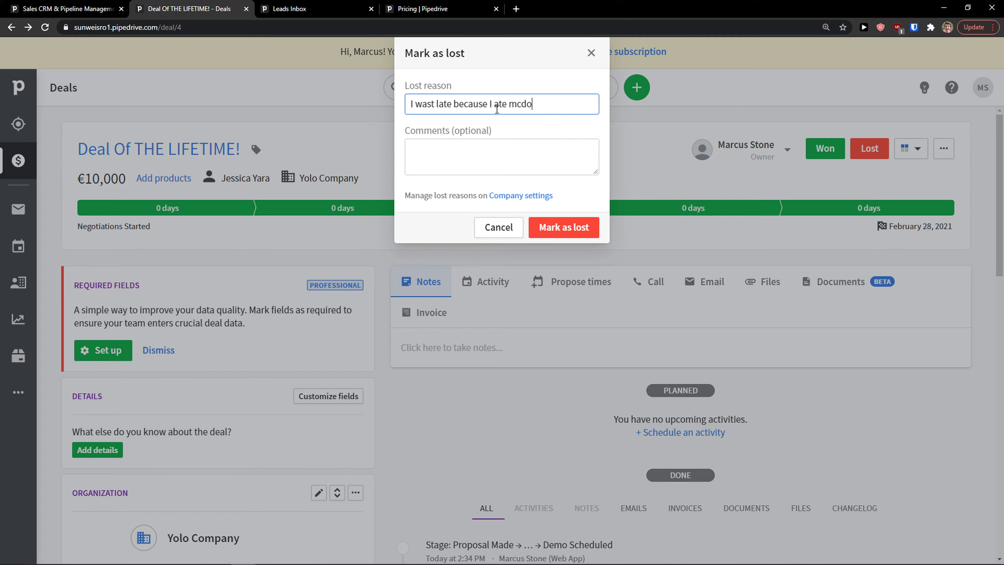
text(d)
key(Tab)
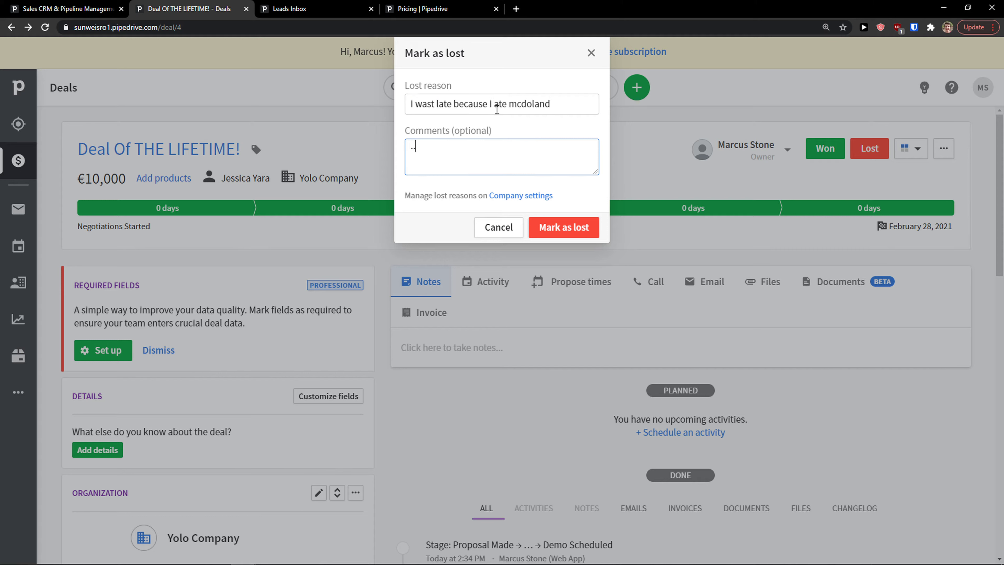
click(540, 228)
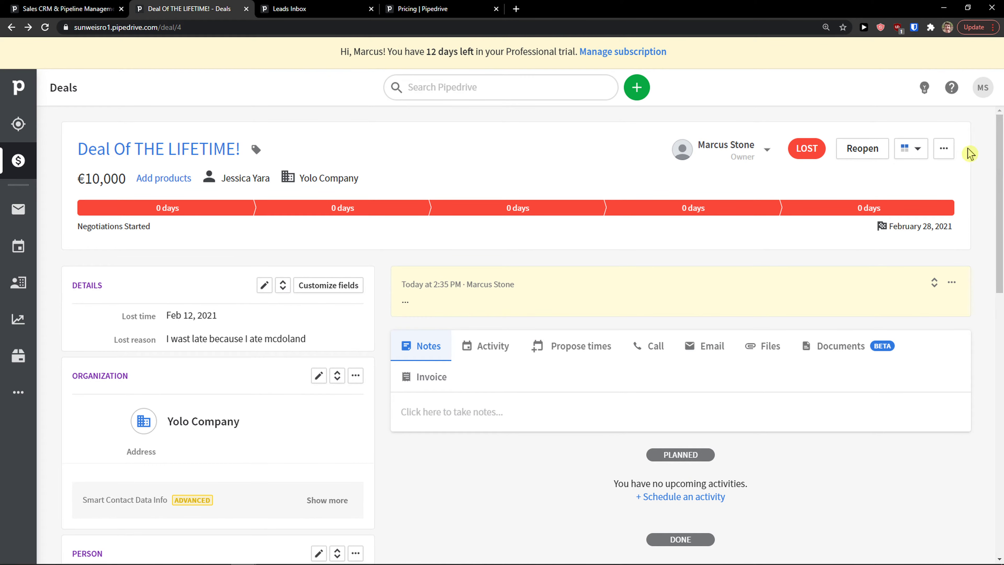
click(944, 149)
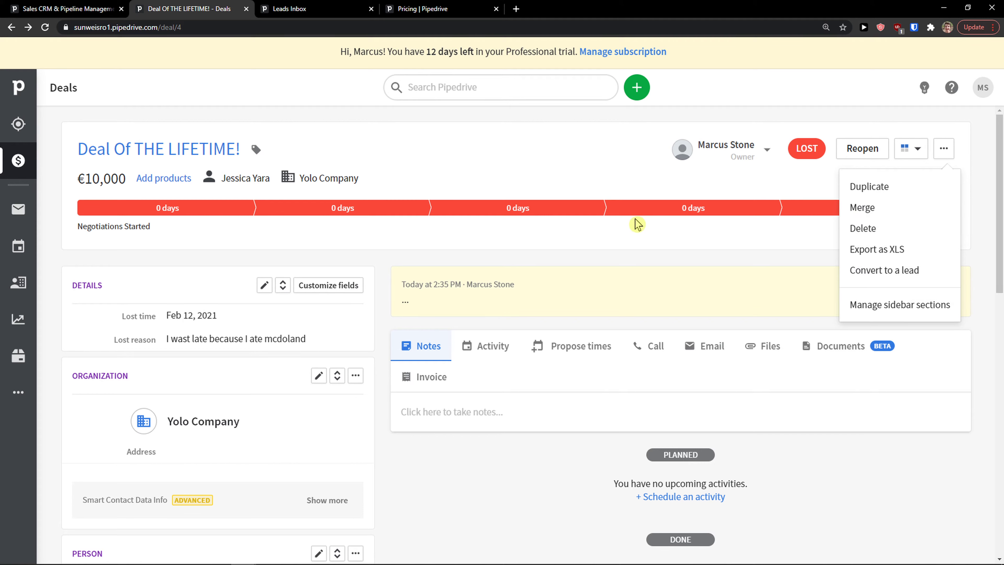
scroll(636, 222, down, 1)
scroll(677, 197, down, 2)
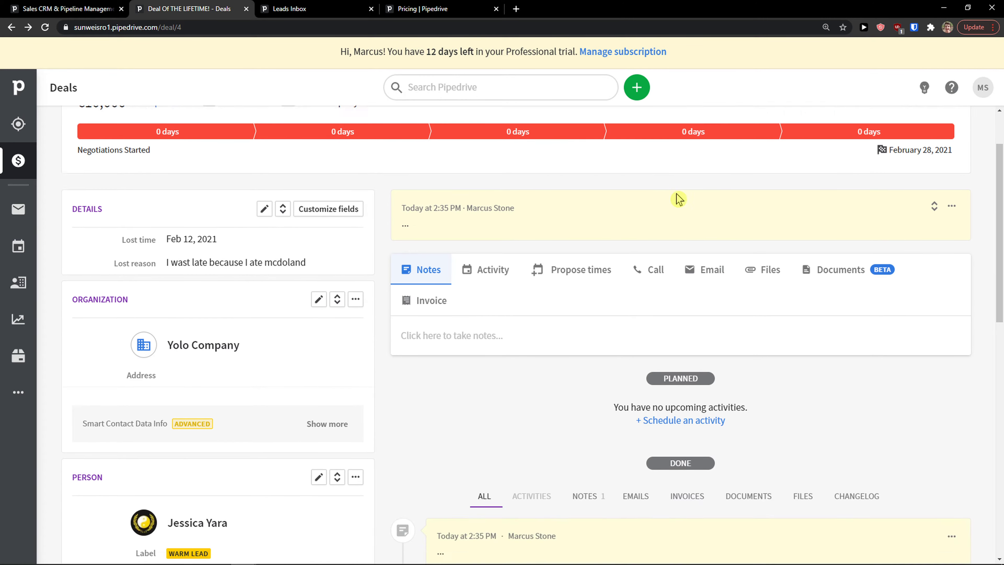
View deals as pipeline board and list, then open the Mail welcome page.
click(18, 161)
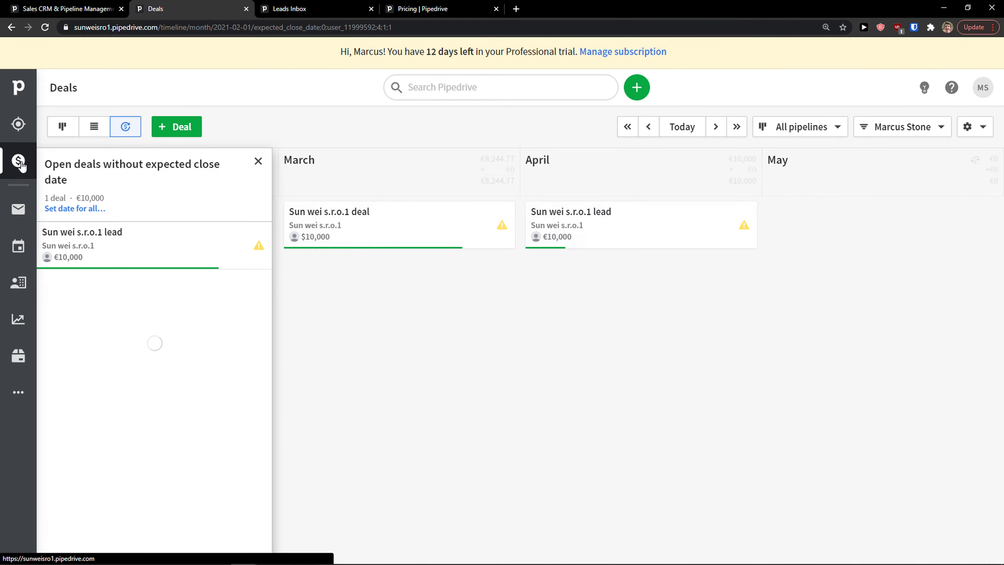
click(61, 127)
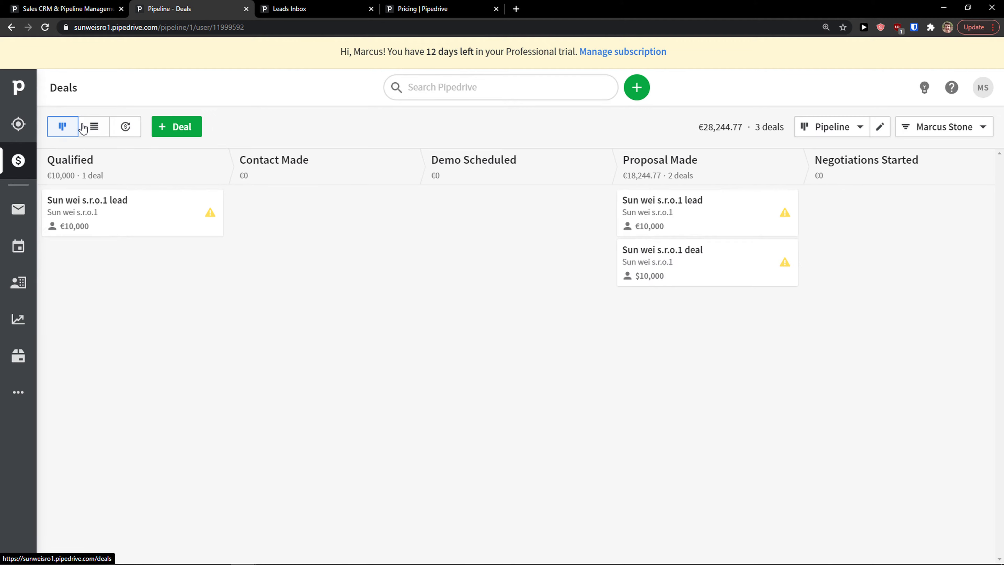
click(90, 128)
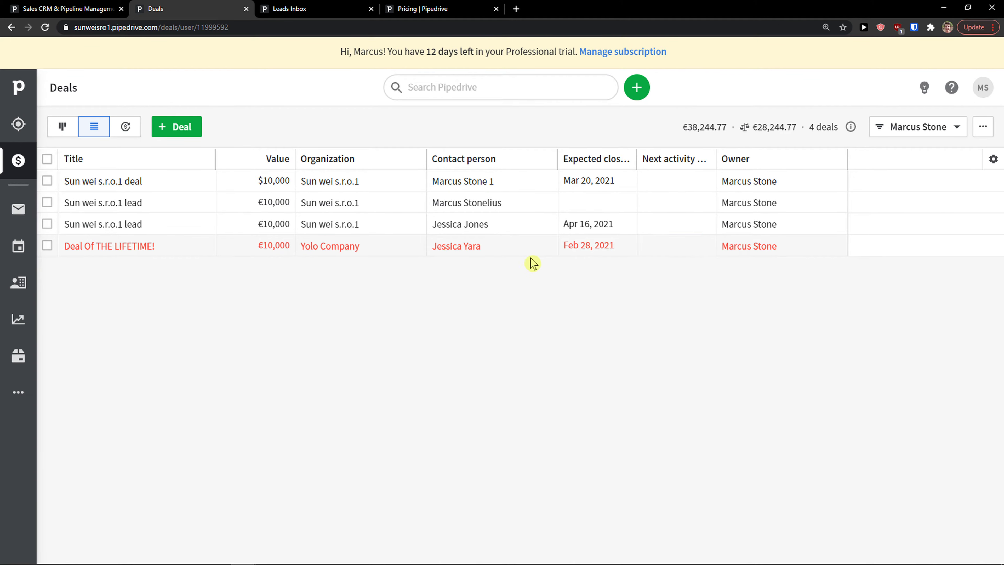
click(14, 212)
Choose Connect your email from the Mail welcome page to reach Email sync settings.
scroll(190, 316, down, 5)
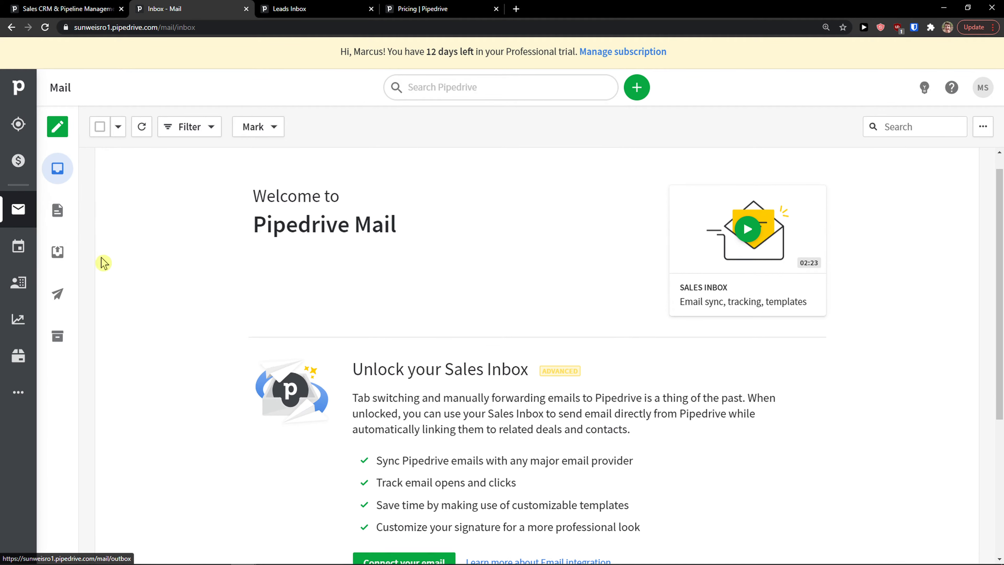
scroll(189, 311, up, 5)
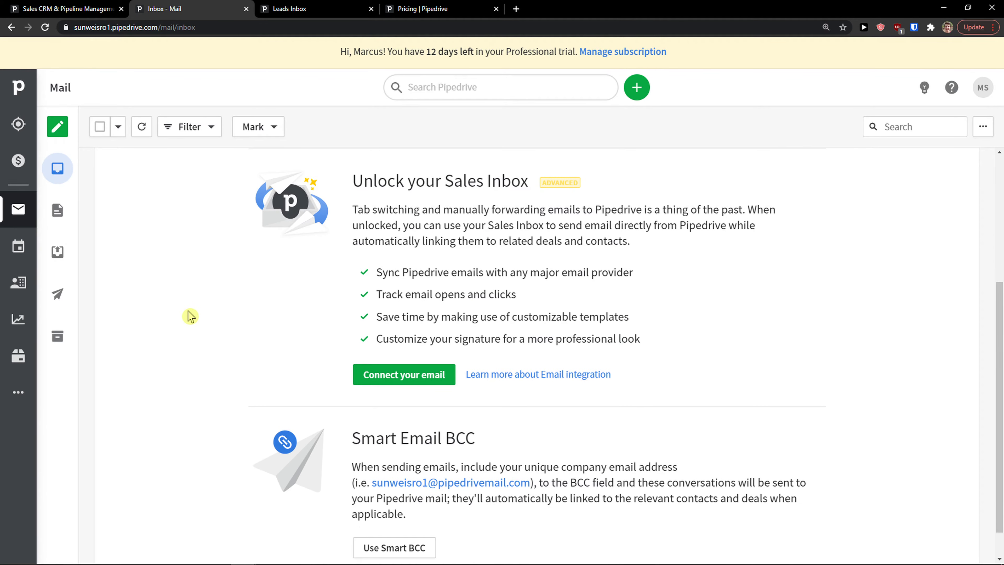
scroll(236, 320, down, 4)
click(395, 375)
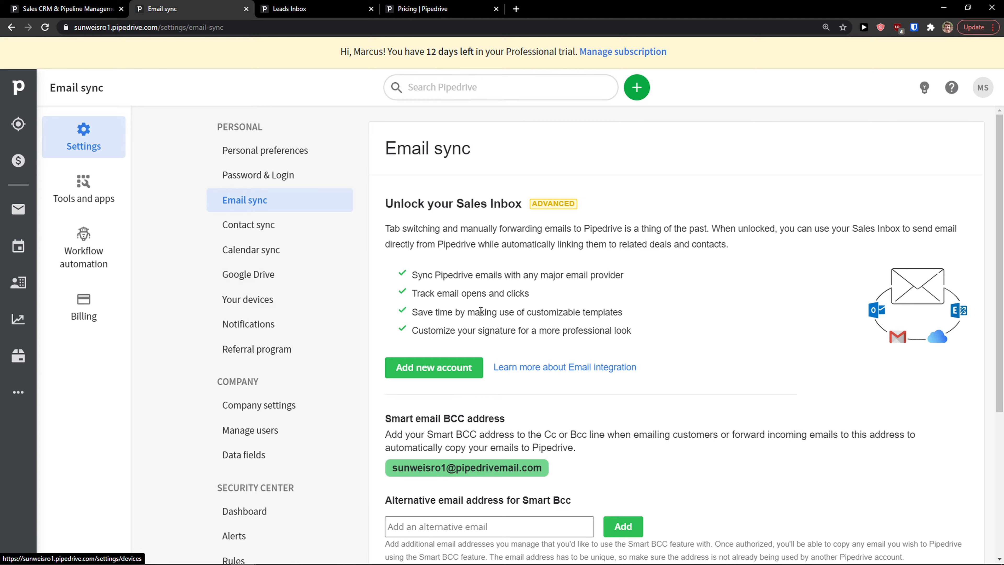
Review the Sales Inbox and Smart BCC options, then start adding a new email account.
scroll(395, 301, down, 3)
scroll(447, 315, down, 1)
scroll(438, 320, up, 3)
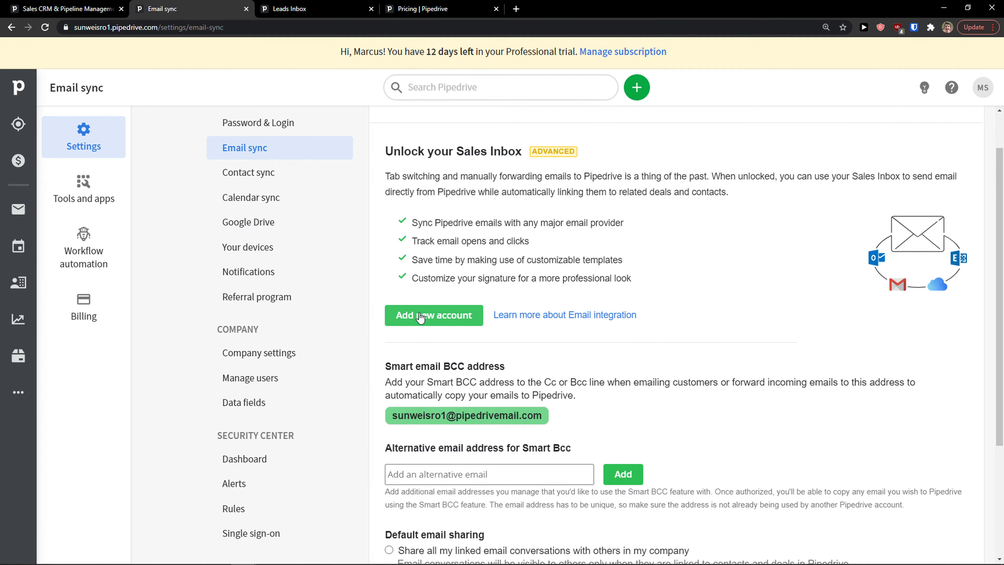
scroll(421, 316, up, 1)
scroll(426, 361, down, 5)
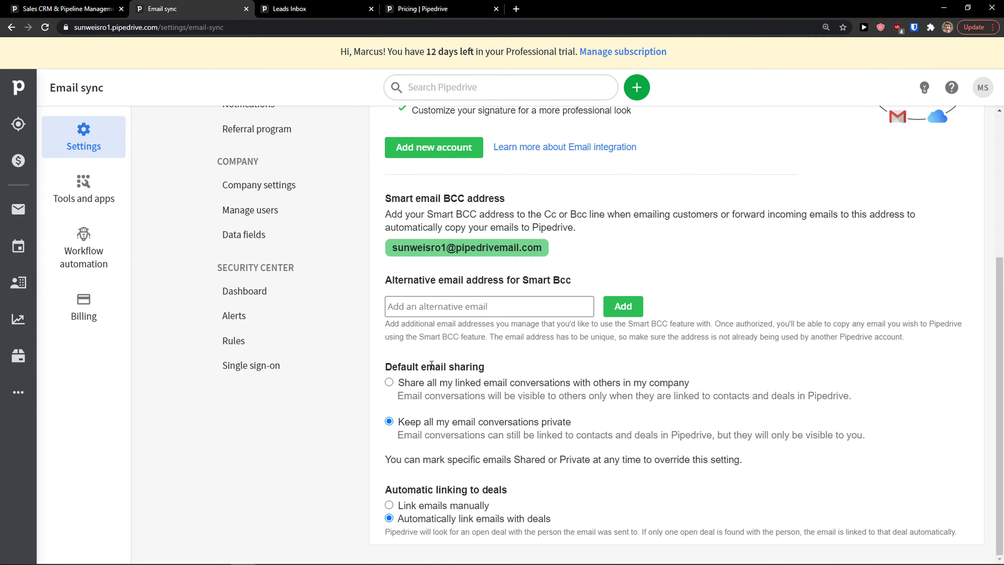
scroll(431, 364, up, 3)
scroll(423, 340, up, 2)
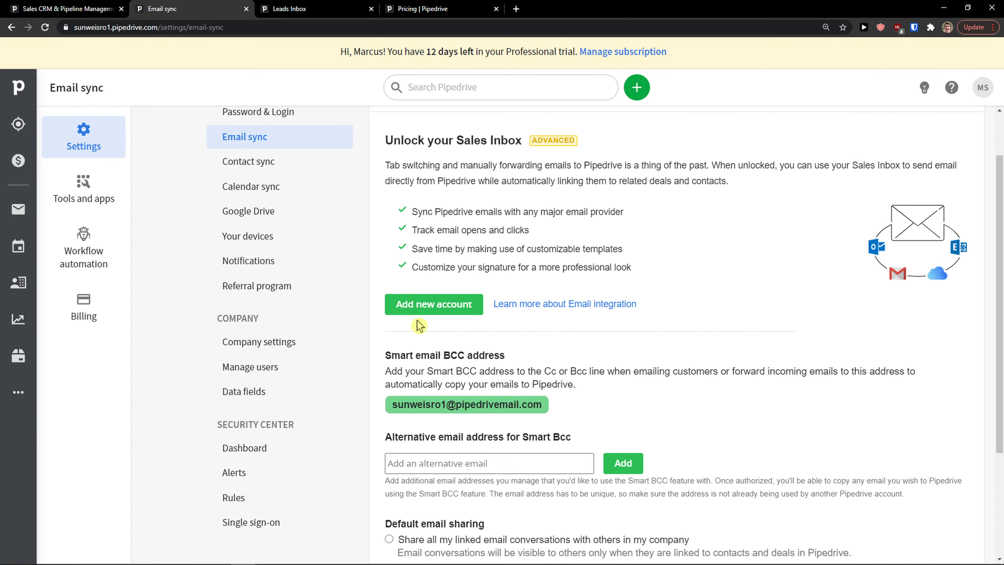
click(420, 309)
Enter the Gmail address for the new account and continue to Google sign-in.
click(491, 106)
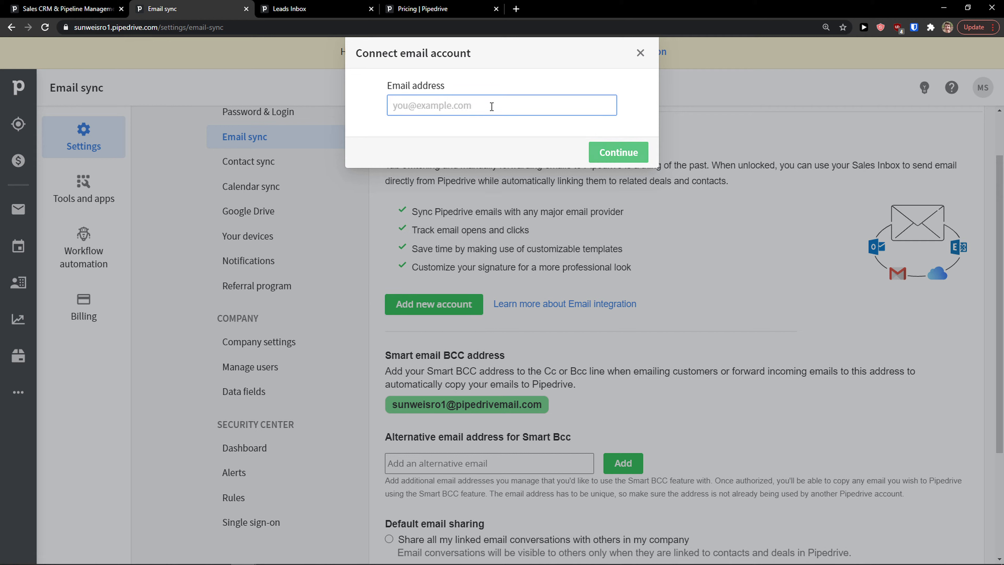
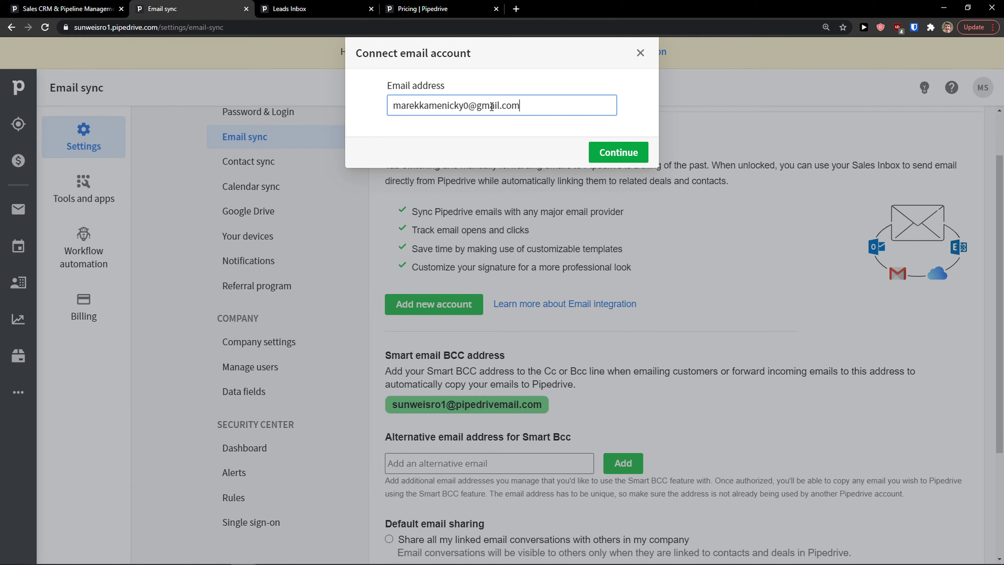
click(595, 154)
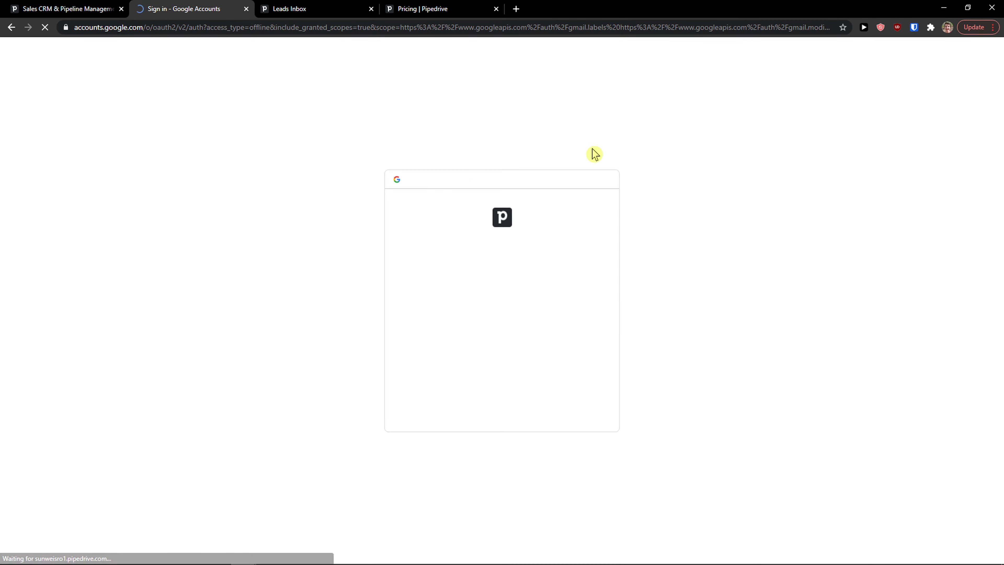
Choose the Google account and grant send, label and mailbox permissions.
click(513, 295)
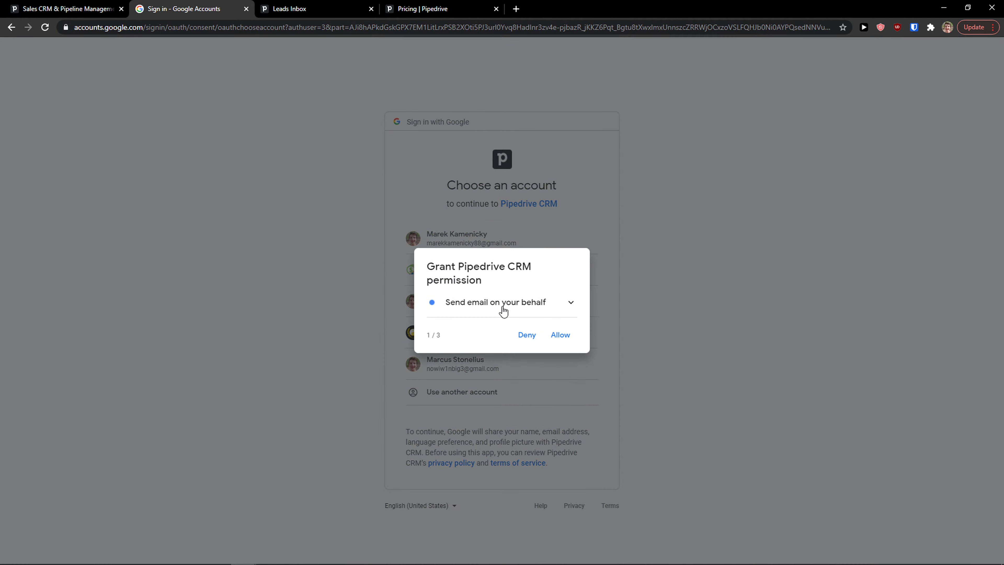
click(561, 340)
click(563, 336)
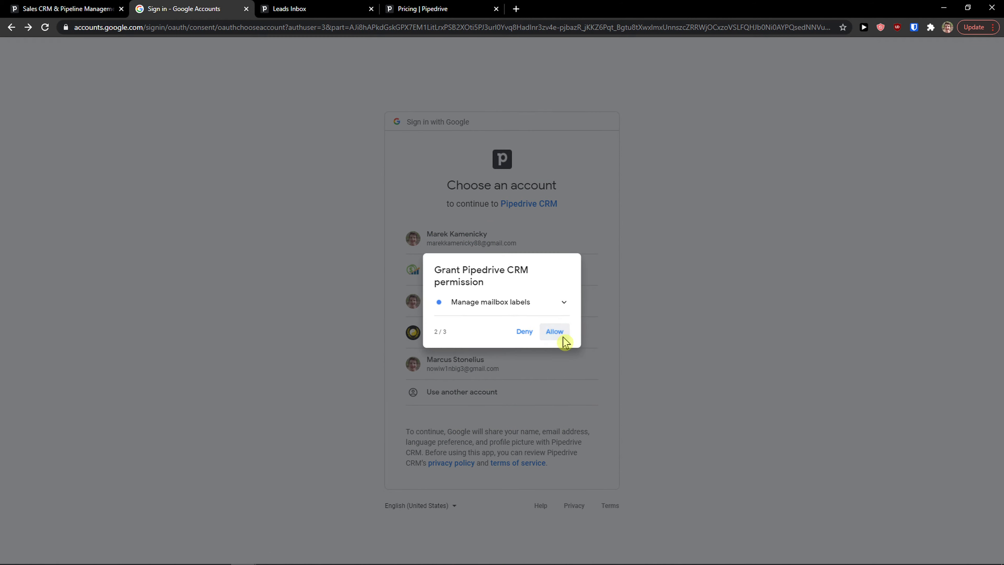
click(563, 337)
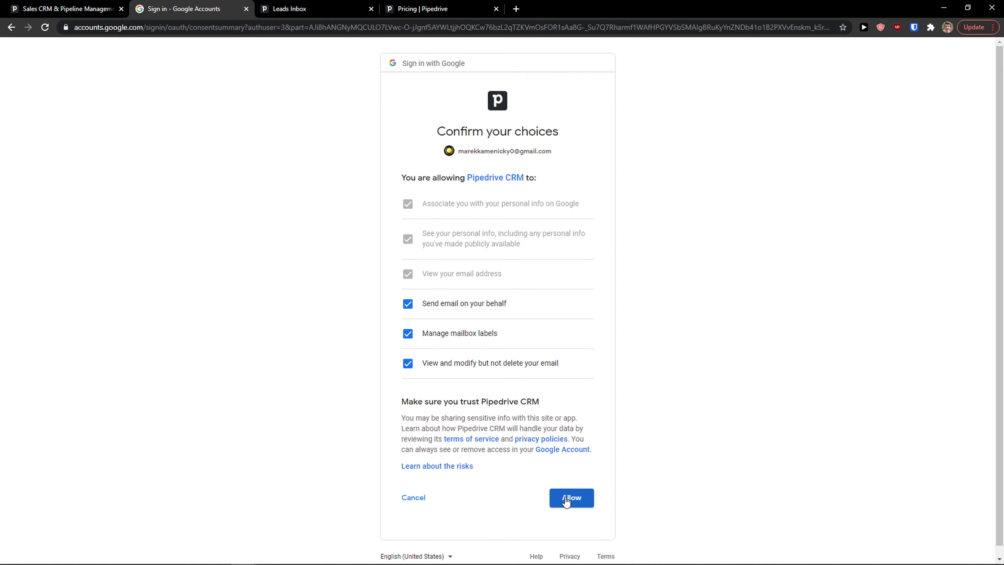
click(581, 496)
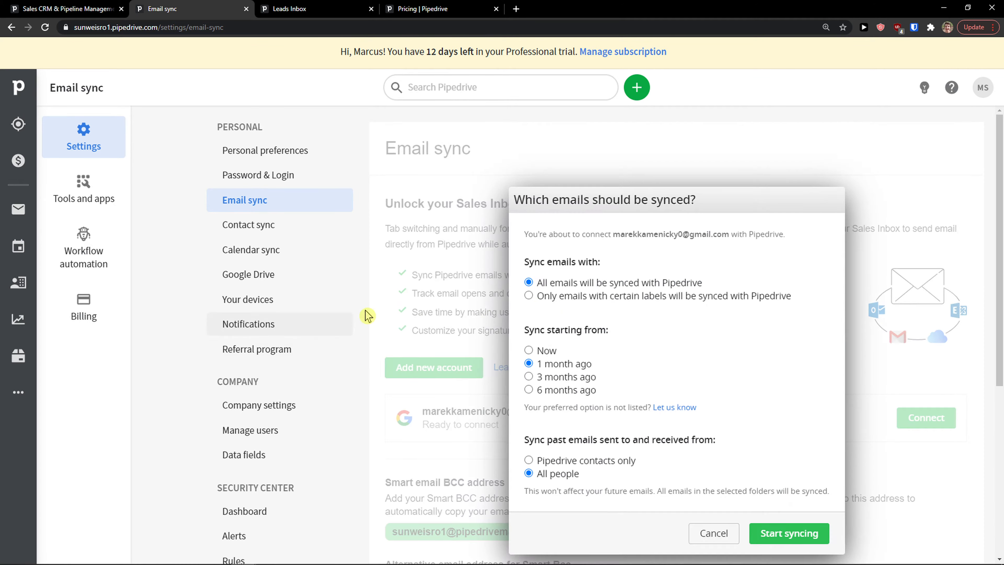
Keep All emails, set Sync starting from to Now, and start syncing the Gmail mailbox.
drag(525, 260, 590, 264)
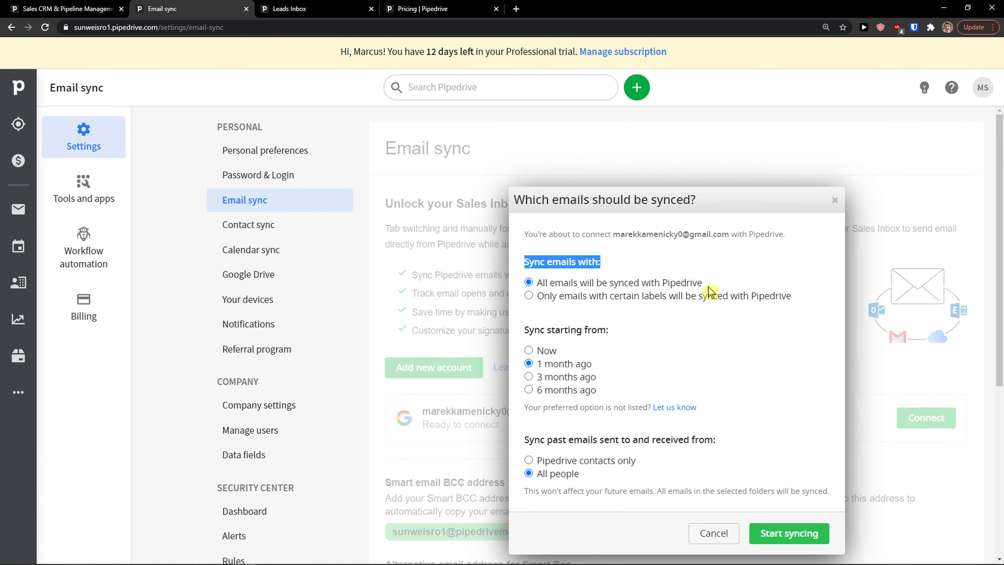
click(528, 295)
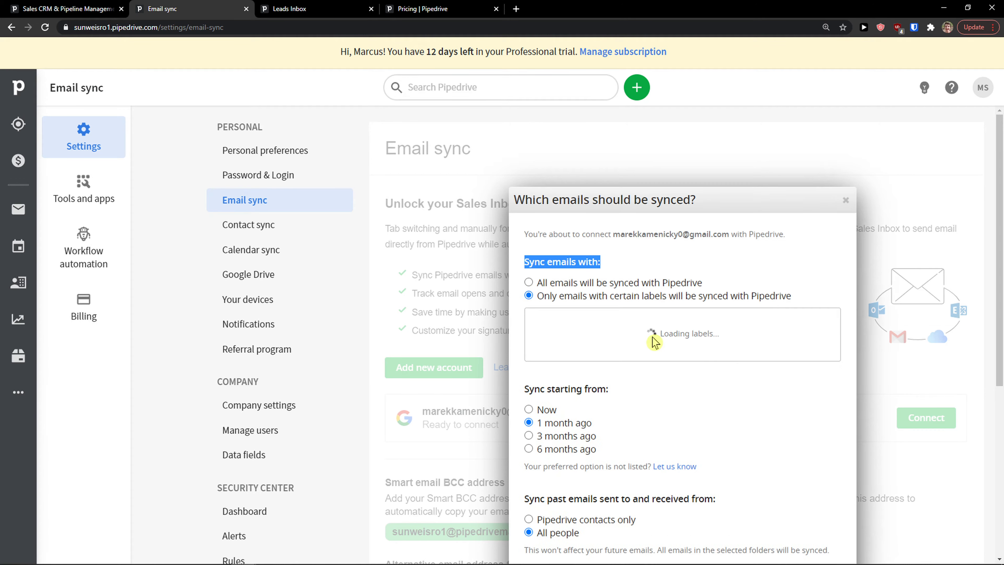
click(528, 282)
scroll(559, 341, down, 1)
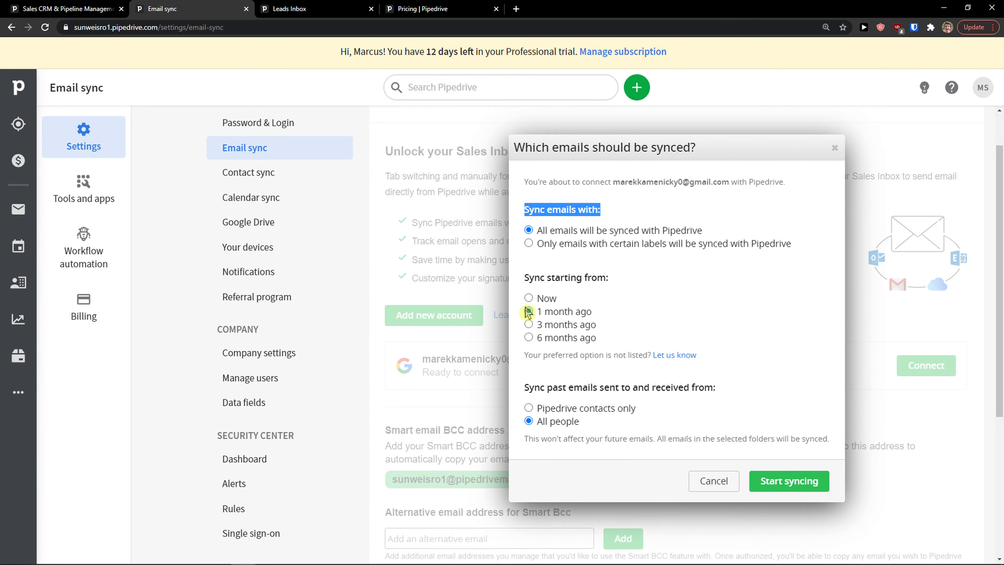
click(528, 298)
click(529, 311)
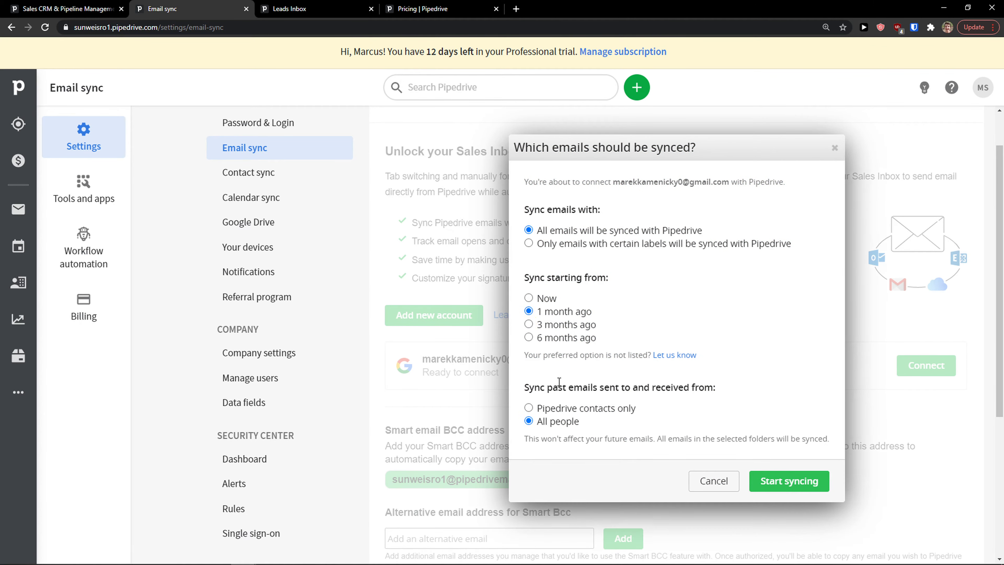
click(537, 300)
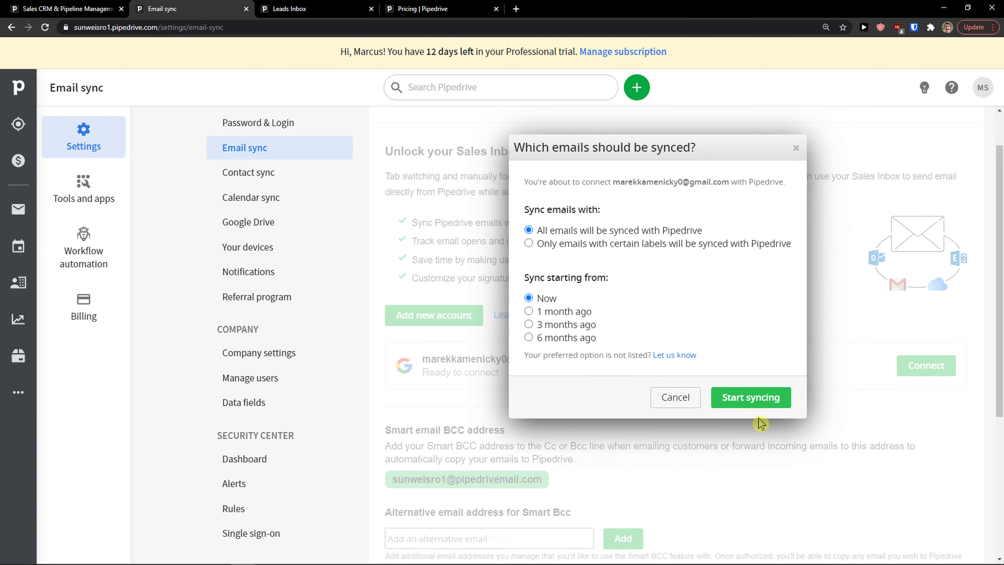
click(761, 405)
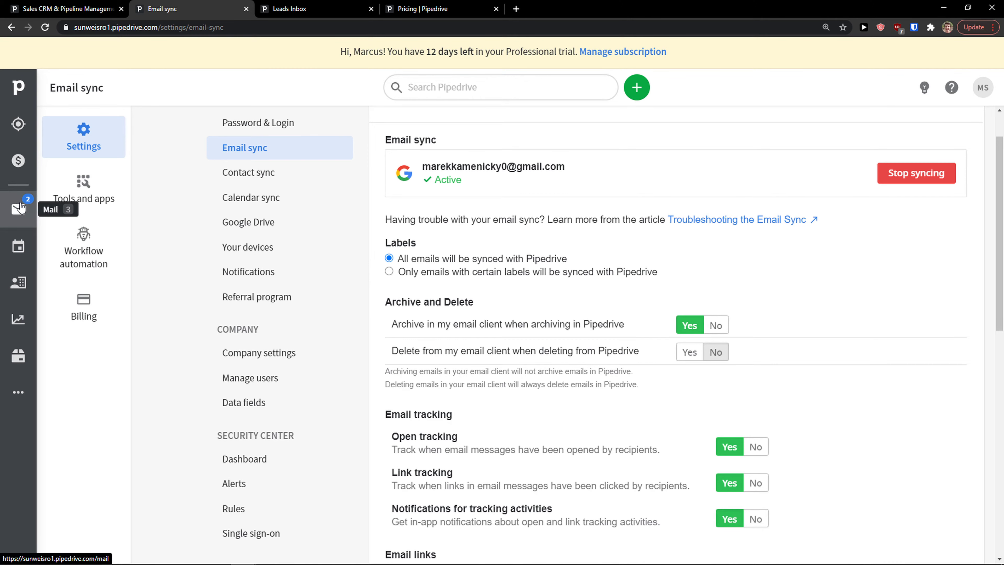
Leave Email sync settings for the Mail inbox showing 15 synced Gmail conversations.
scroll(443, 223, up, 1)
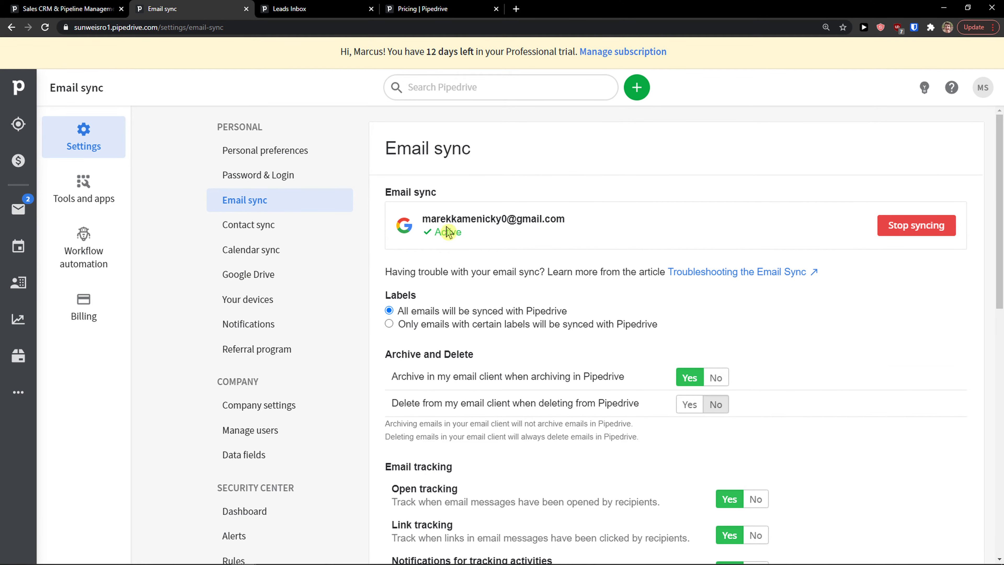
click(24, 222)
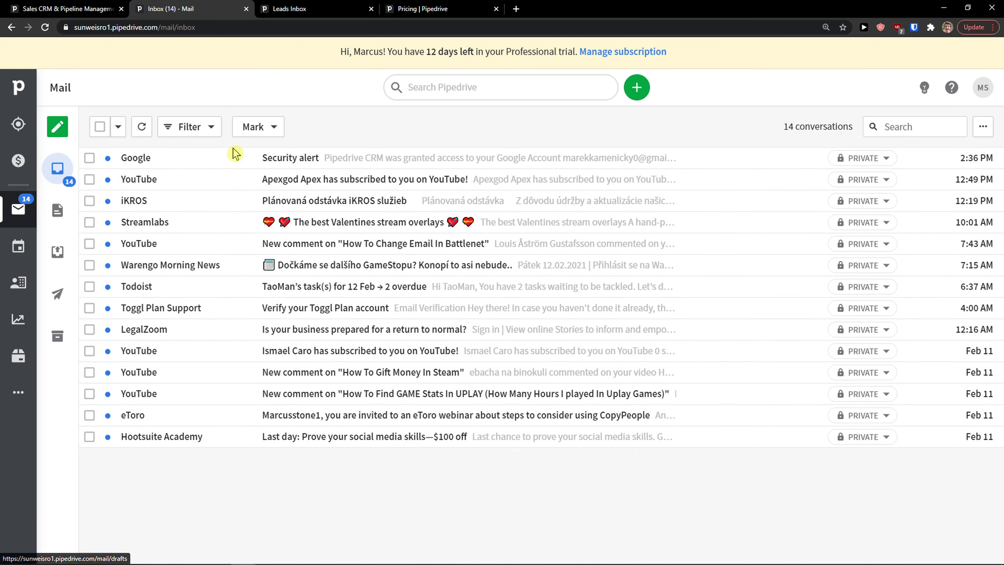
Browse the Drafts, Outbox, Sent and Archive folders, then reload the mail page and return to Inbox.
click(65, 212)
scroll(237, 255, down, 3)
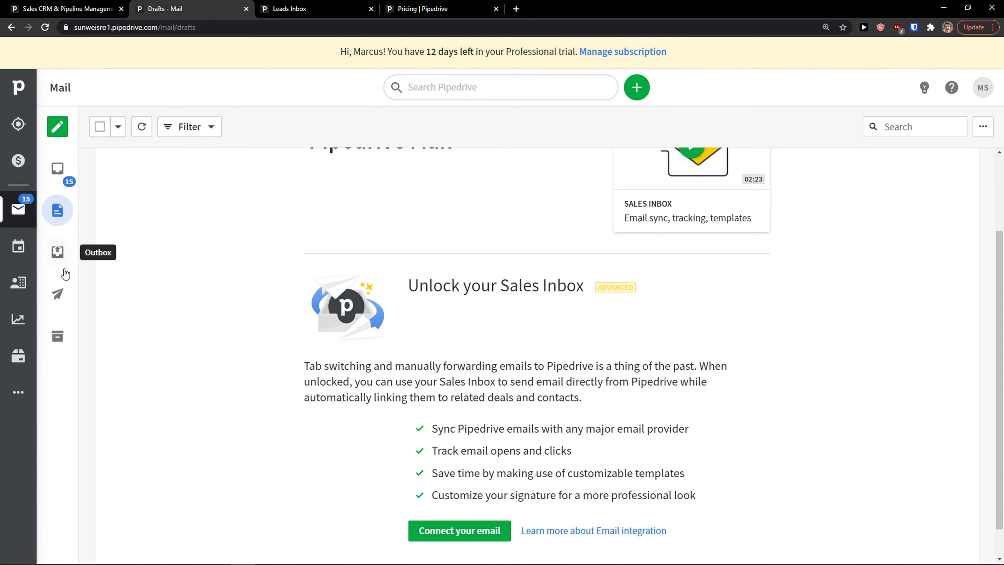
click(58, 251)
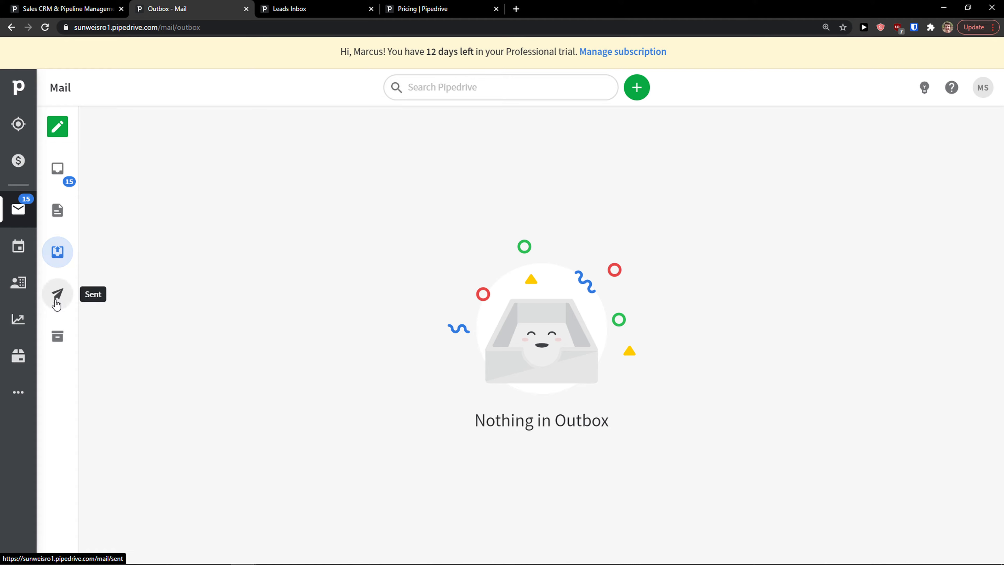
click(57, 303)
click(58, 336)
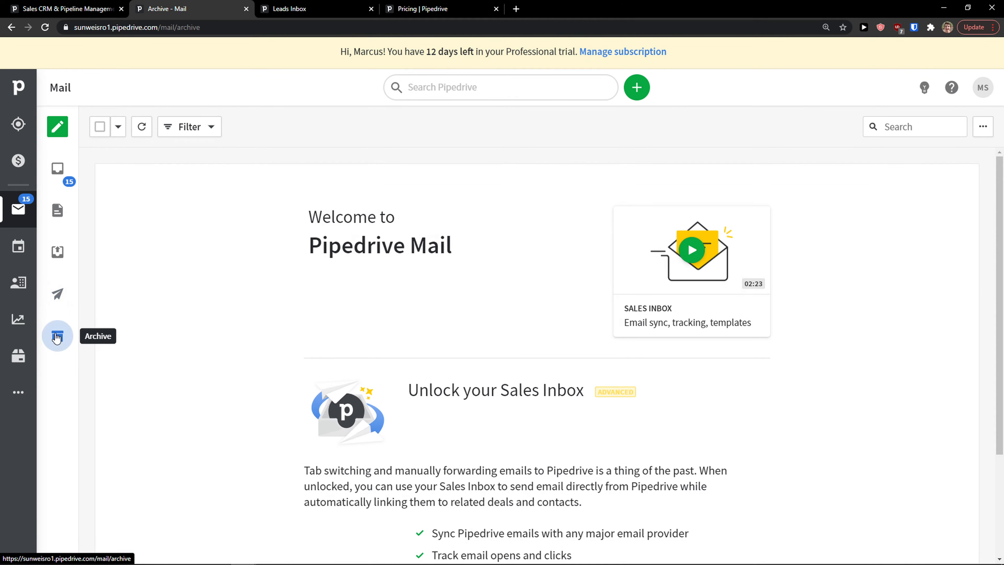
click(60, 303)
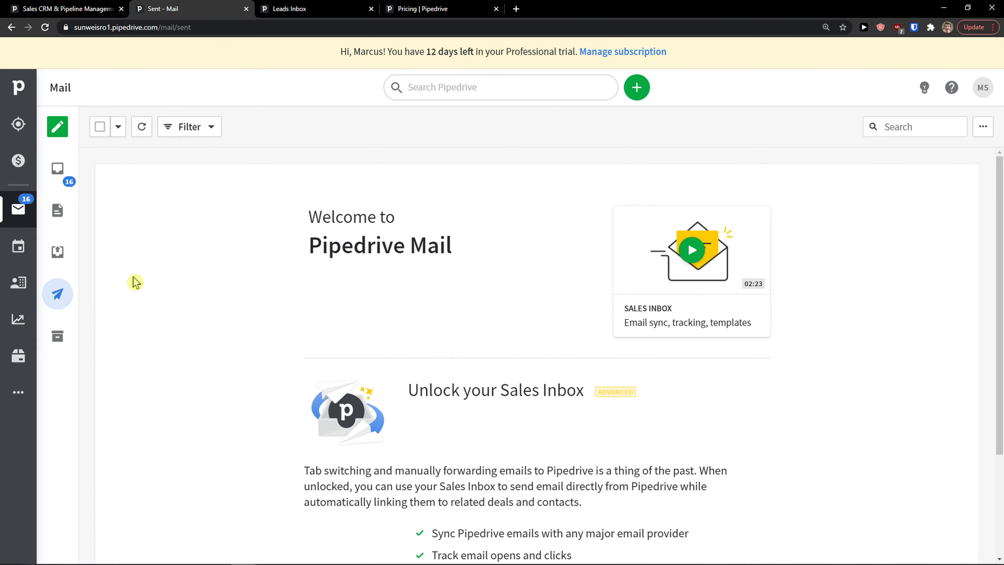
click(54, 134)
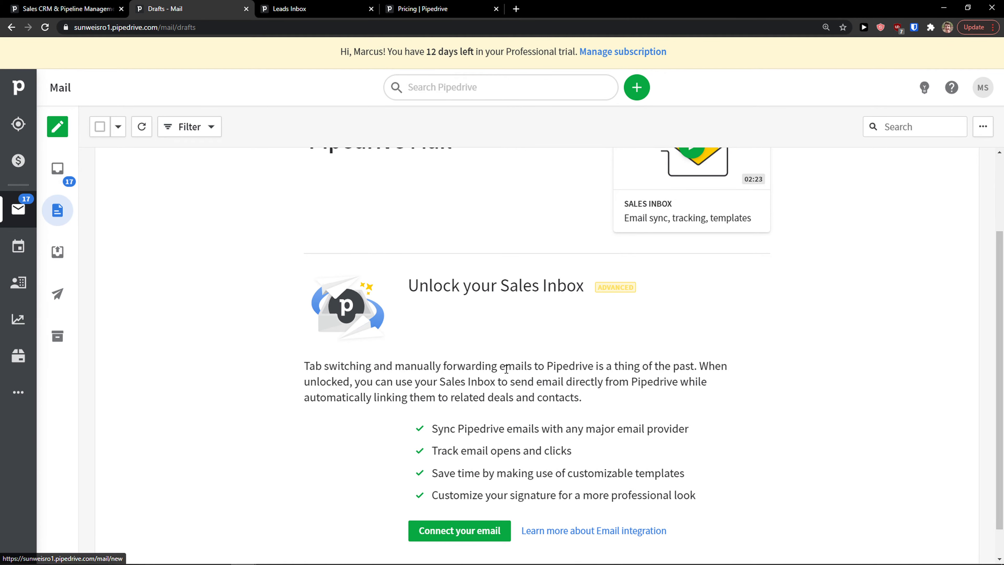
scroll(497, 374, up, 3)
scroll(246, 254, down, 3)
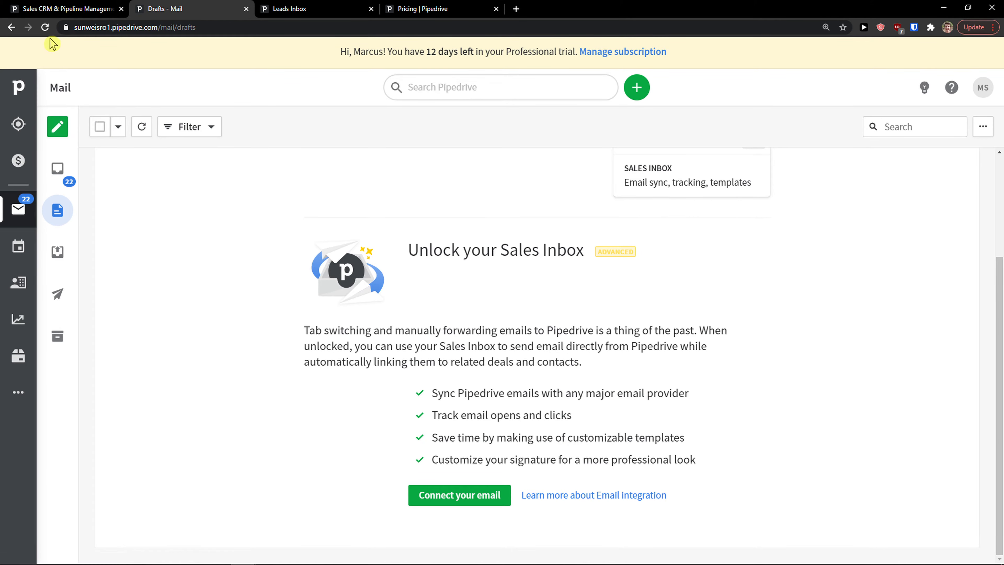
click(45, 27)
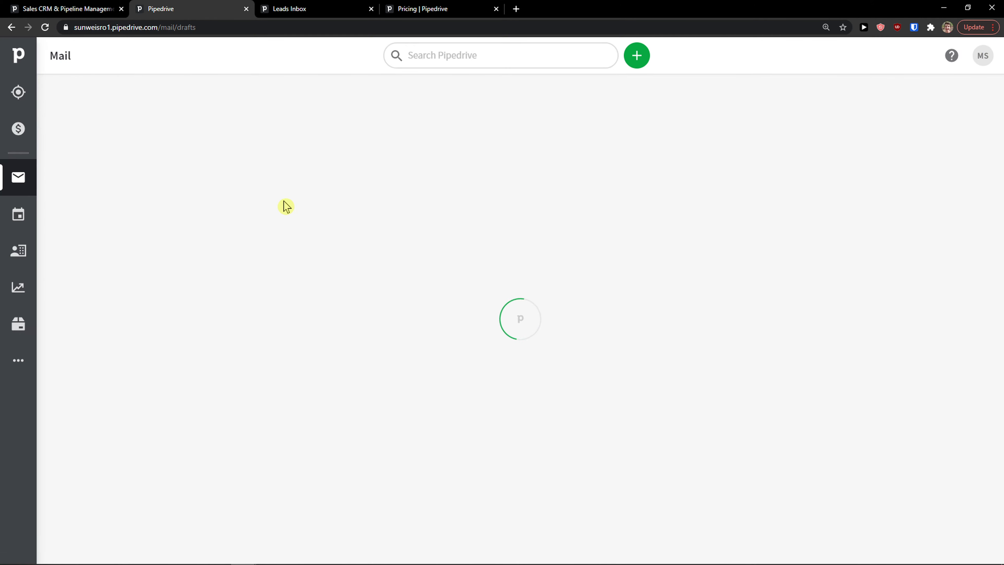
click(57, 168)
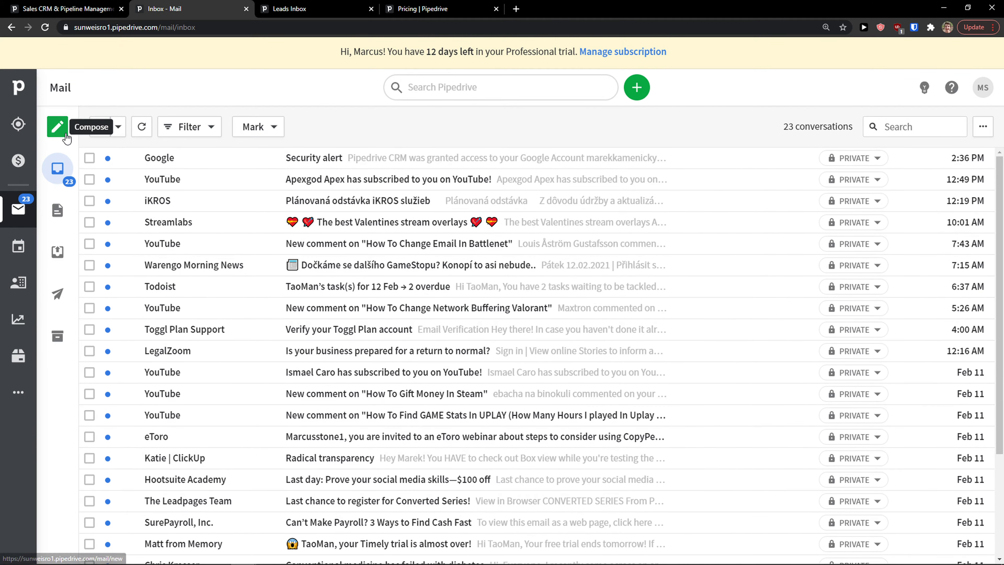
Compose a new email to the contact with subject 'This is an email', adding no attachment.
click(57, 127)
click(205, 166)
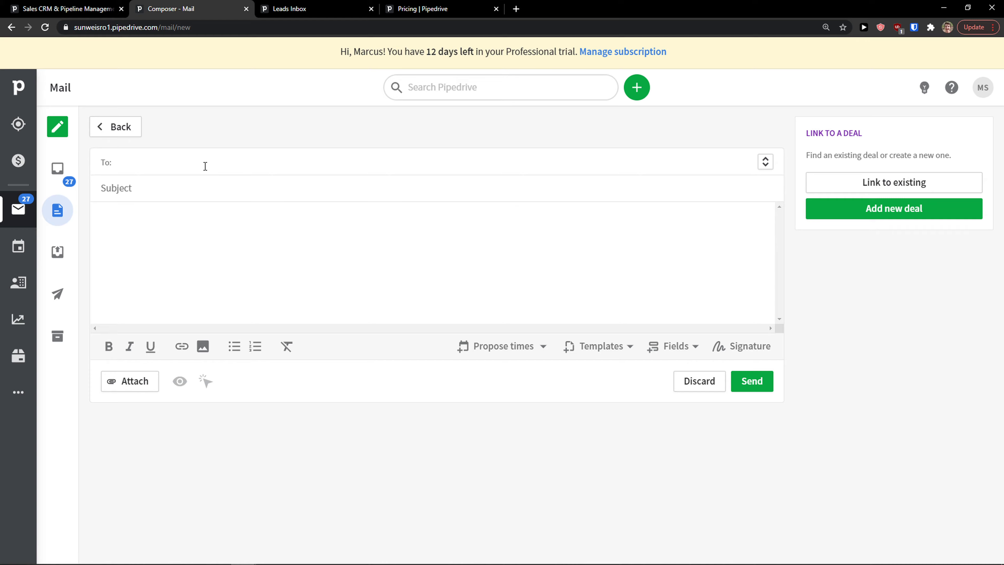
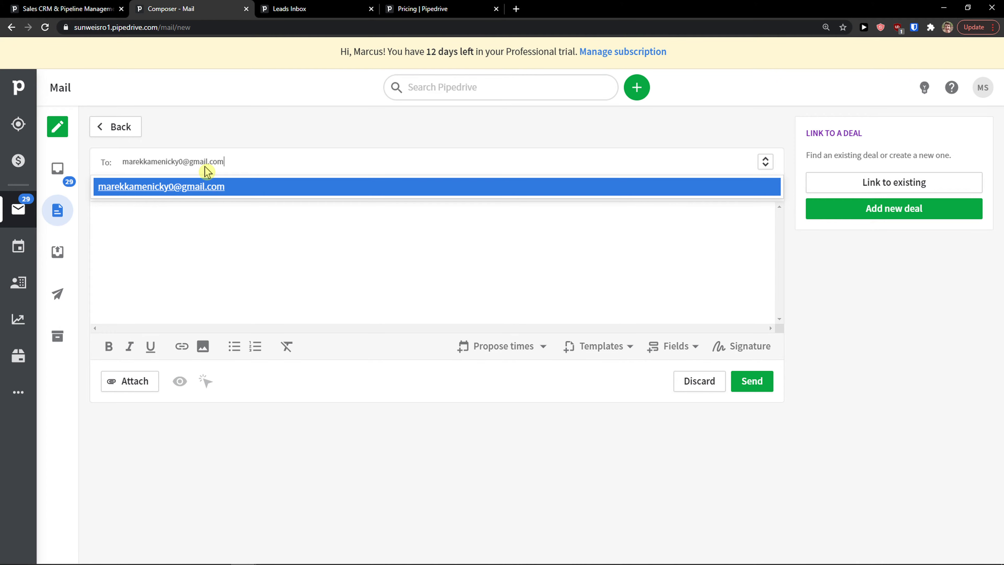
key(Return)
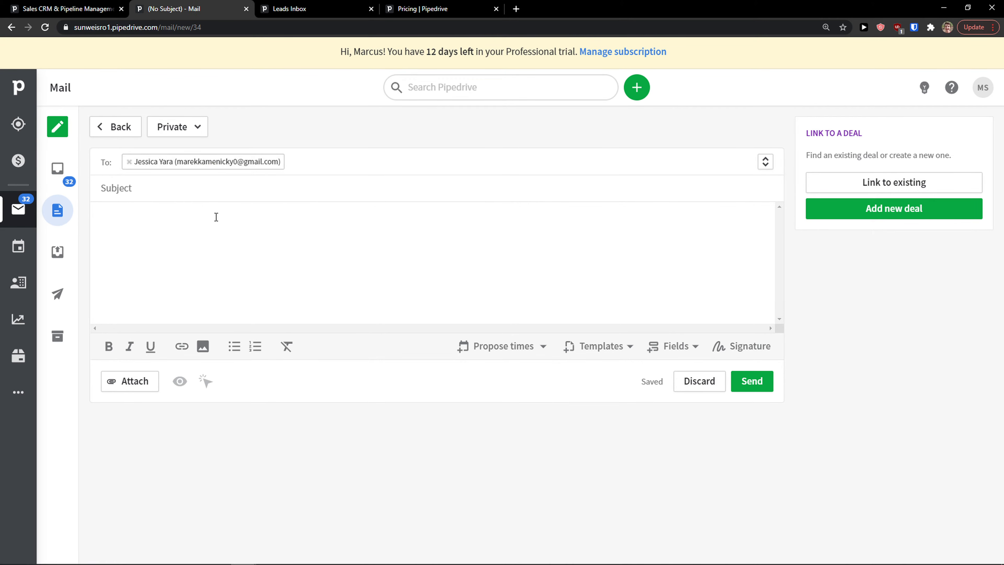
key(Tab)
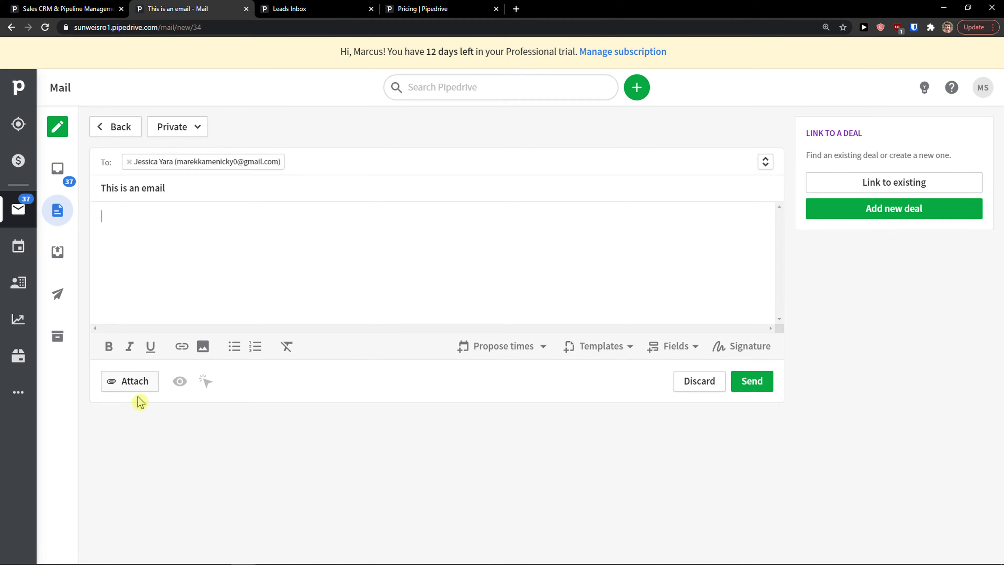
click(144, 387)
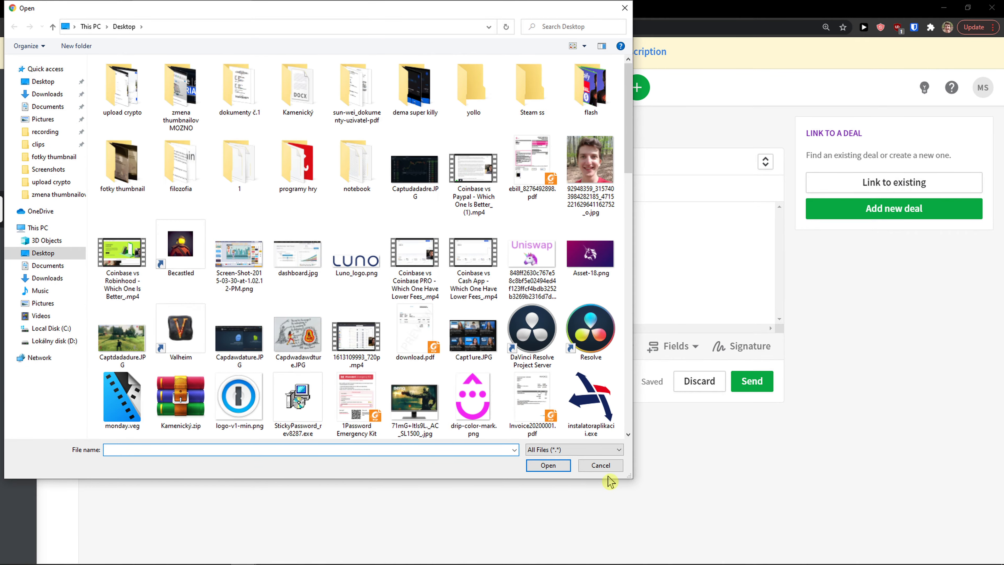
click(603, 468)
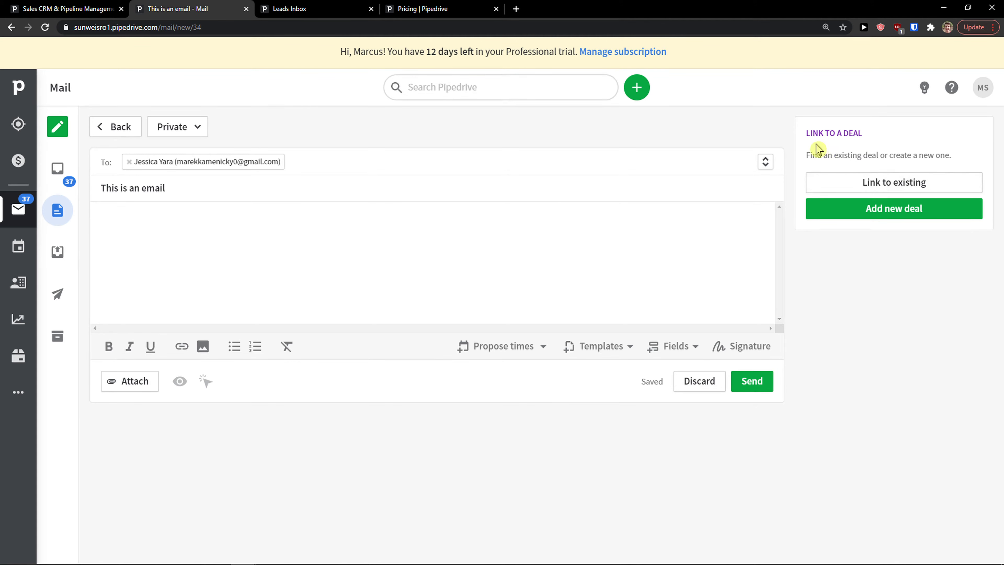
drag(824, 160, 969, 161)
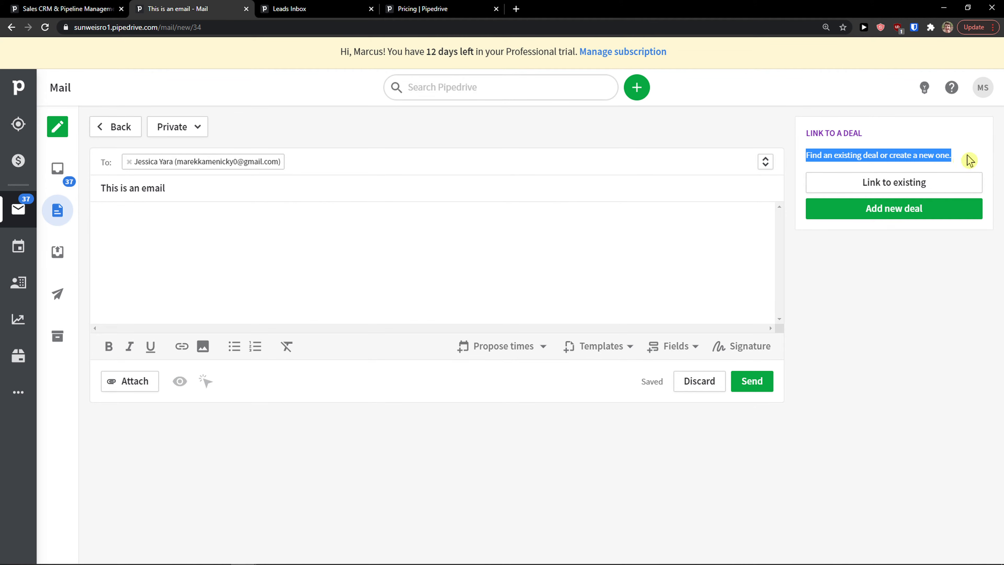
Search 'S' to link the email to the Sun wei s.r.o.1 lead, send it, and return to Inbox.
click(924, 187)
text(Sun)
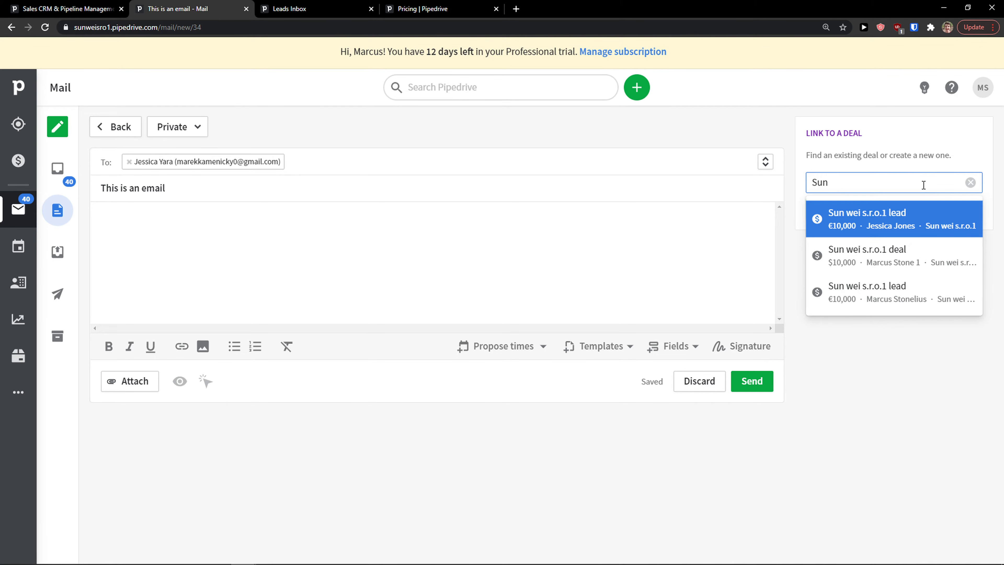
click(857, 227)
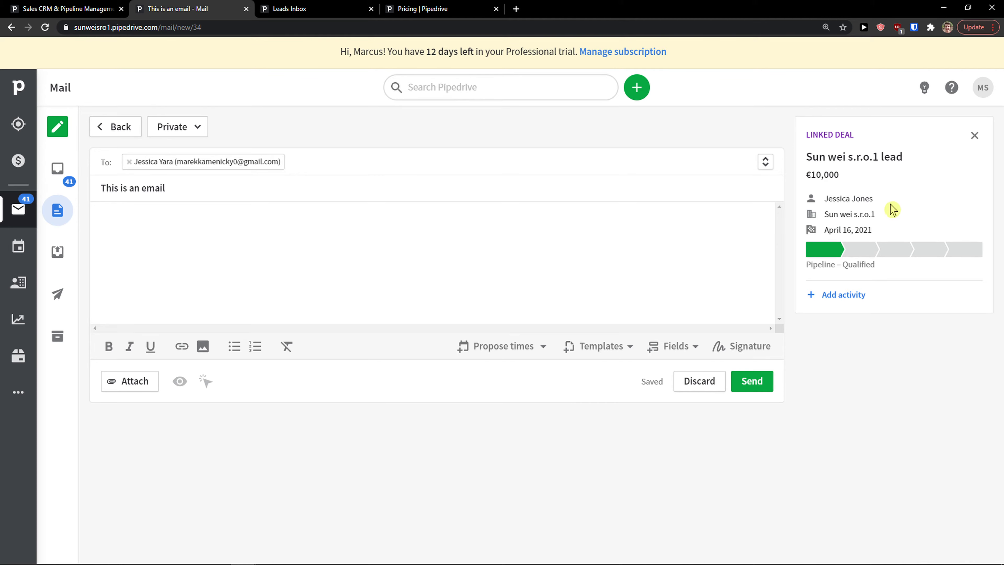
click(763, 382)
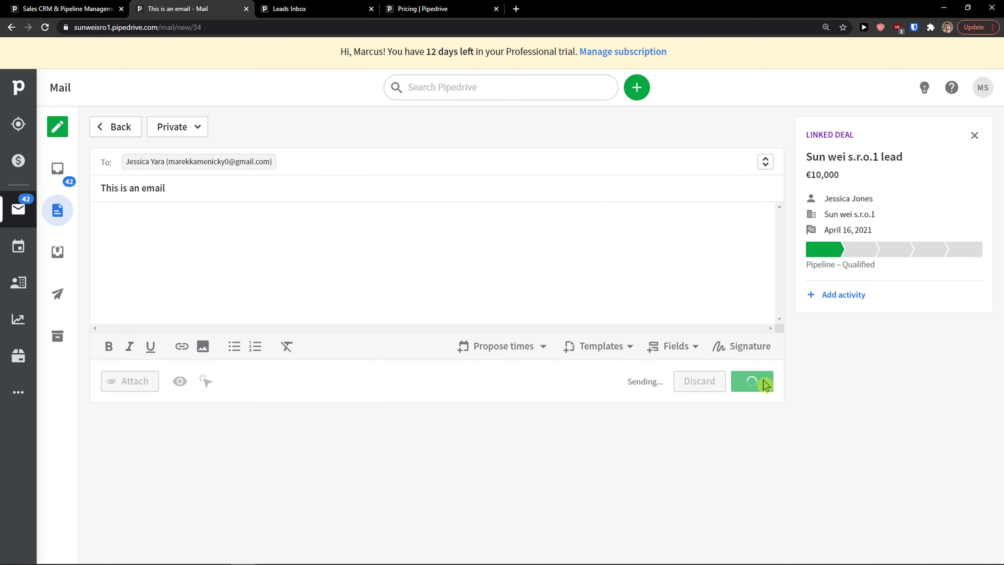
click(58, 168)
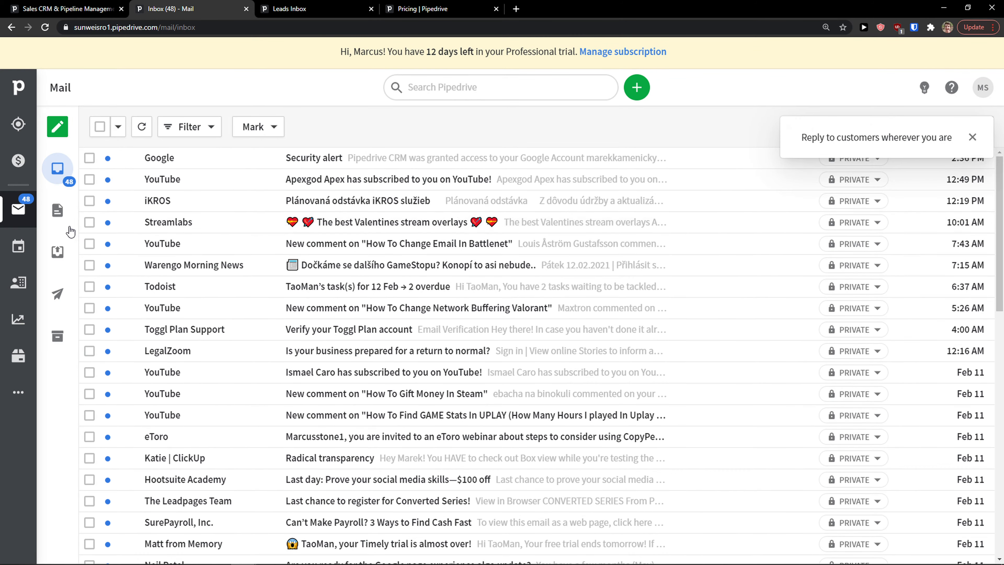
Check Drafts, dismiss the reply-anywhere popup, and go through Contacts to the Activities list.
click(59, 221)
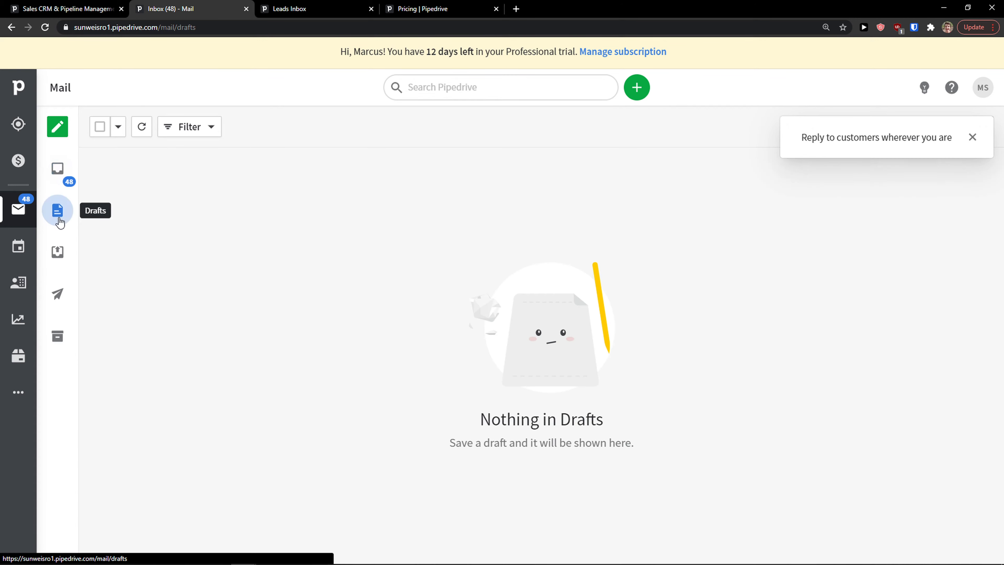
click(58, 168)
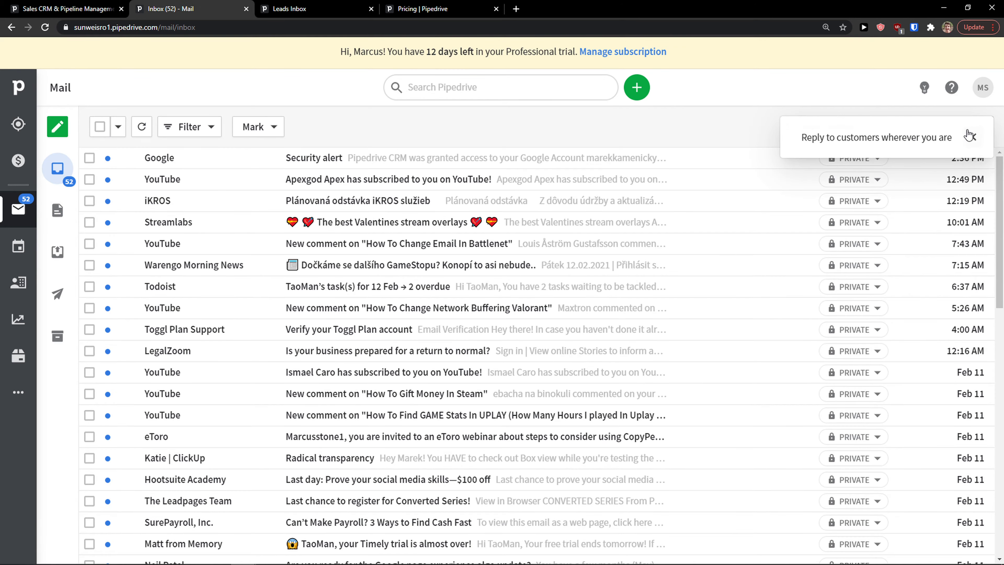
click(972, 137)
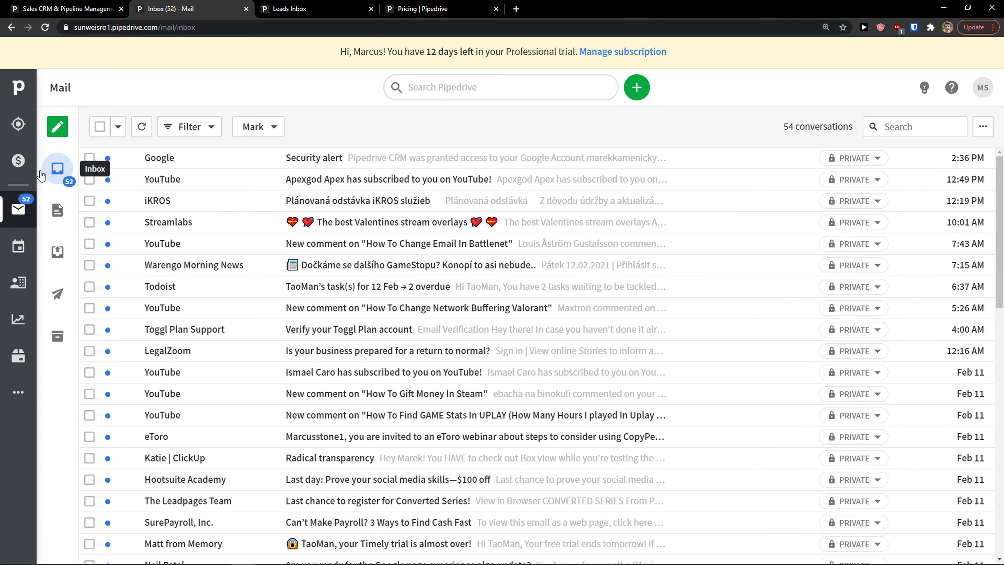
click(16, 281)
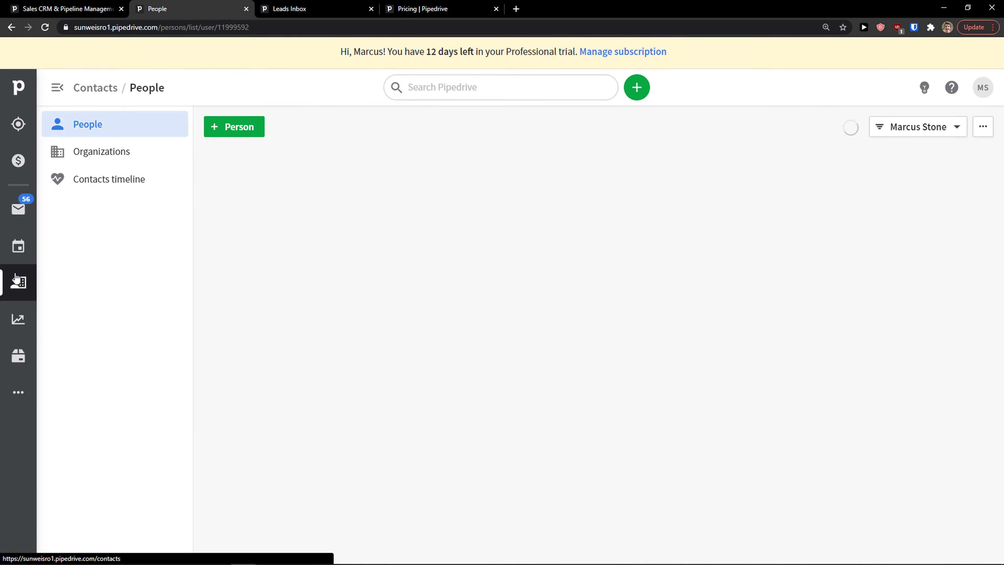
click(14, 253)
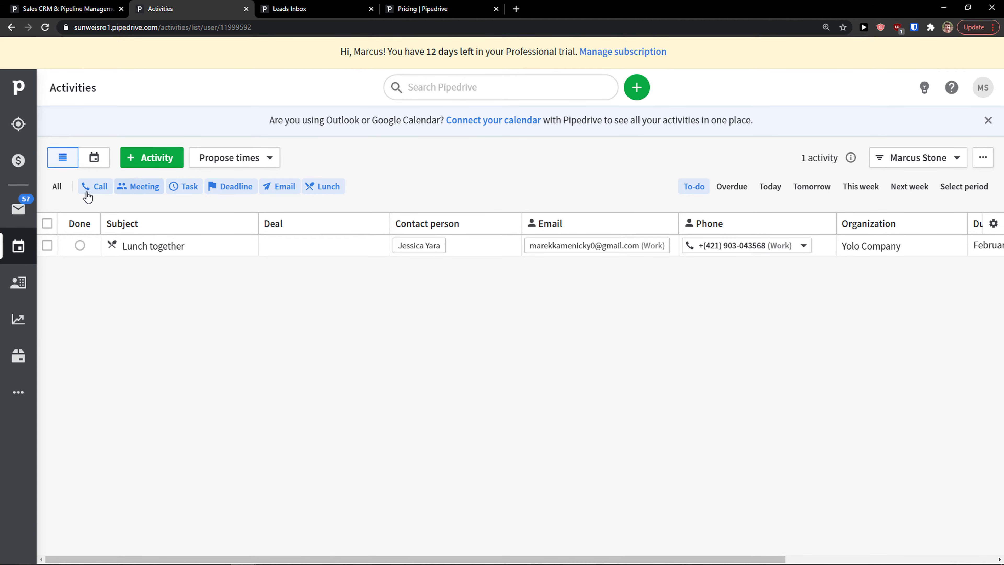
Hide email activities, then start a new Email-type activity and cancel it.
click(279, 192)
click(142, 158)
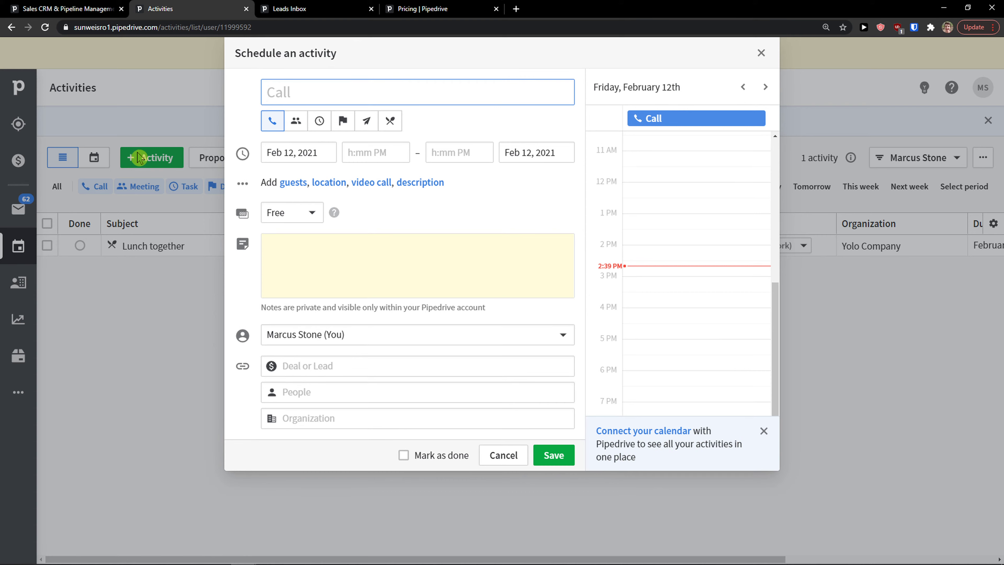
click(366, 120)
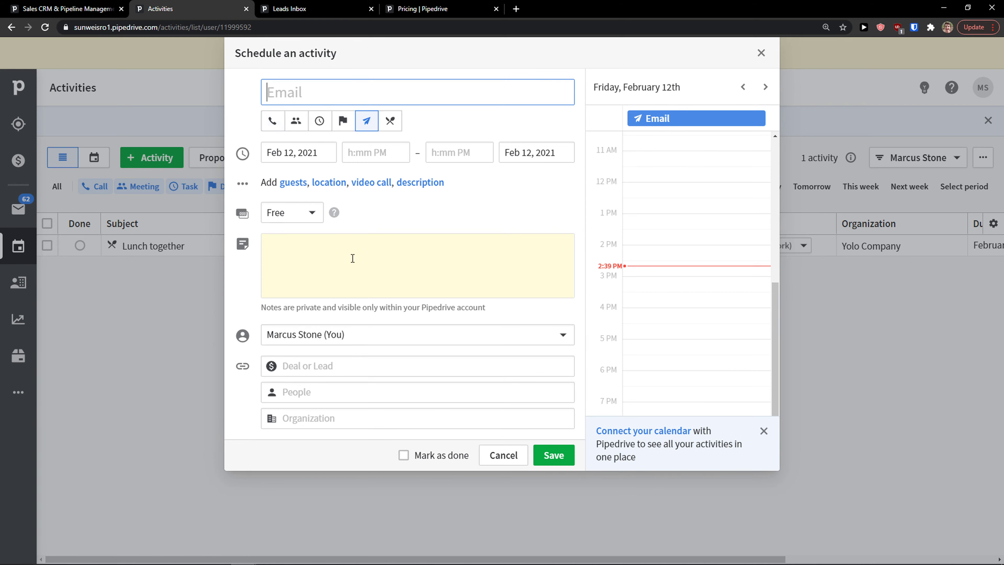
click(503, 455)
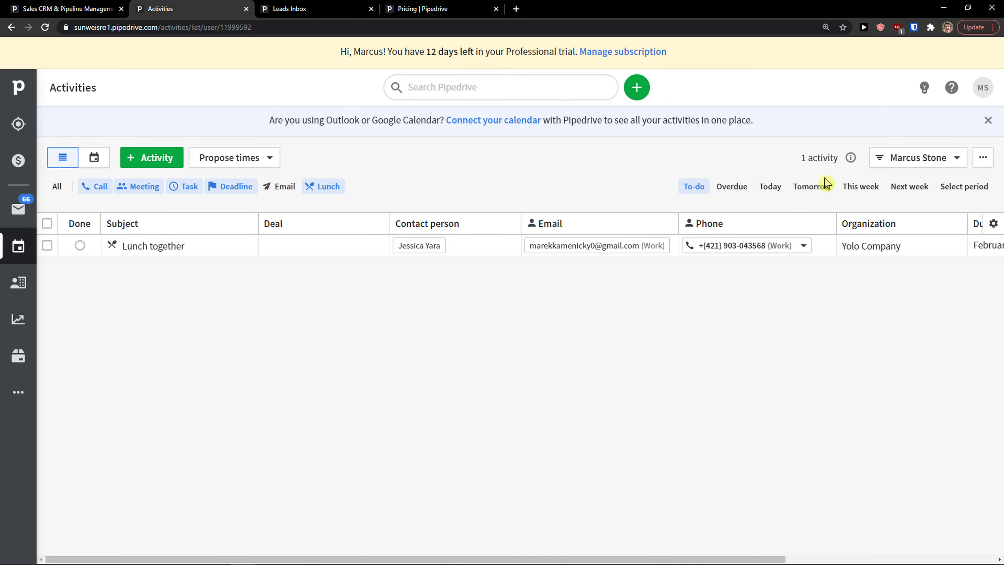
Filter activities by Tomorrow, This week and Next week, then go to the empty Products page.
click(826, 186)
click(863, 187)
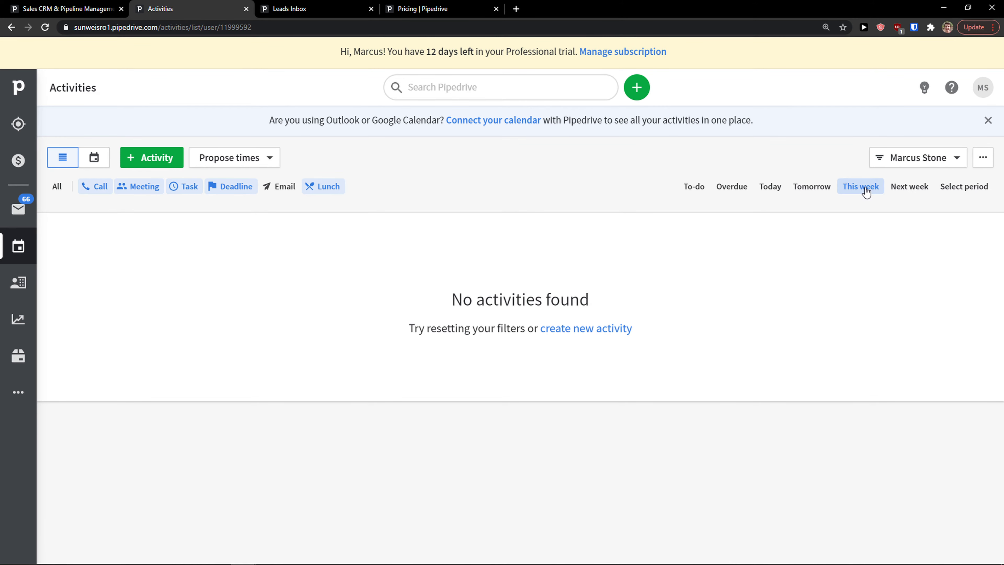
click(905, 189)
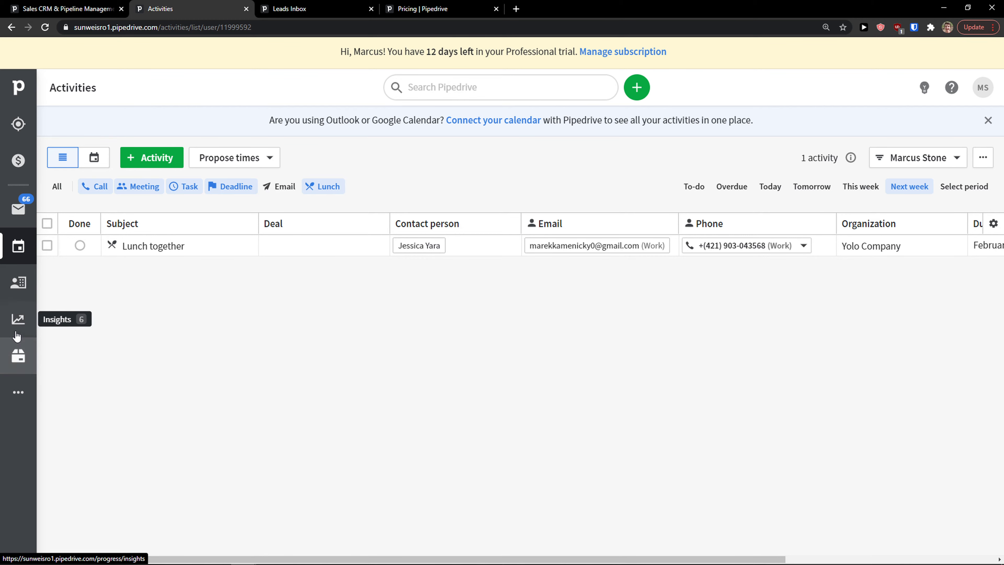
click(20, 355)
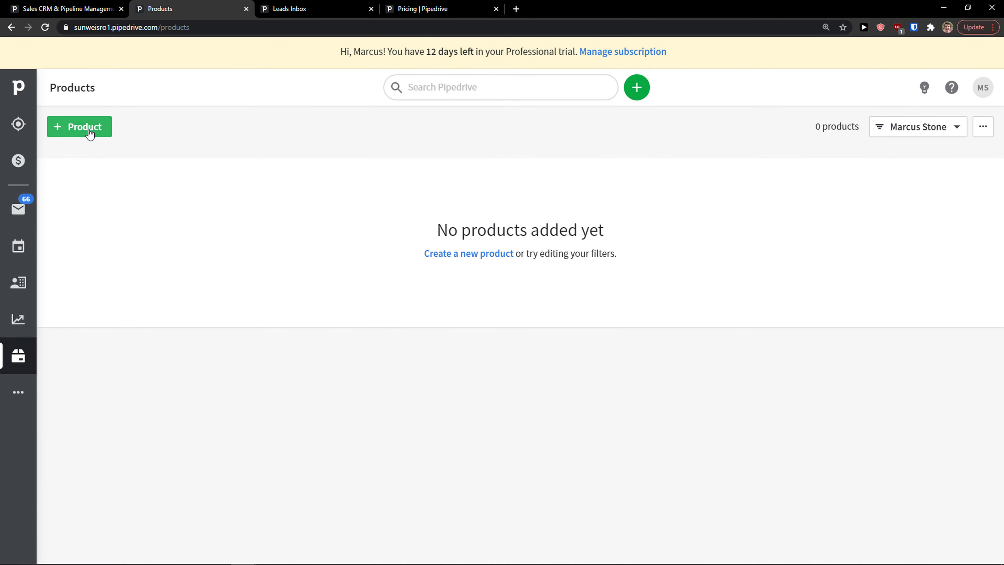
Save product Book with code 001, new category Books, unit 150 and price 50, then open Insights.
click(90, 133)
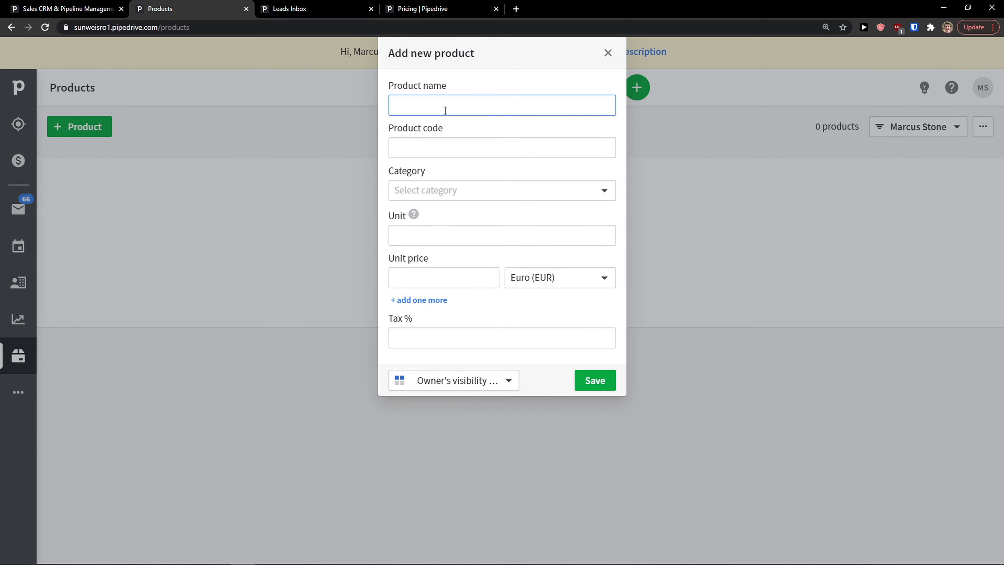
key(Tab)
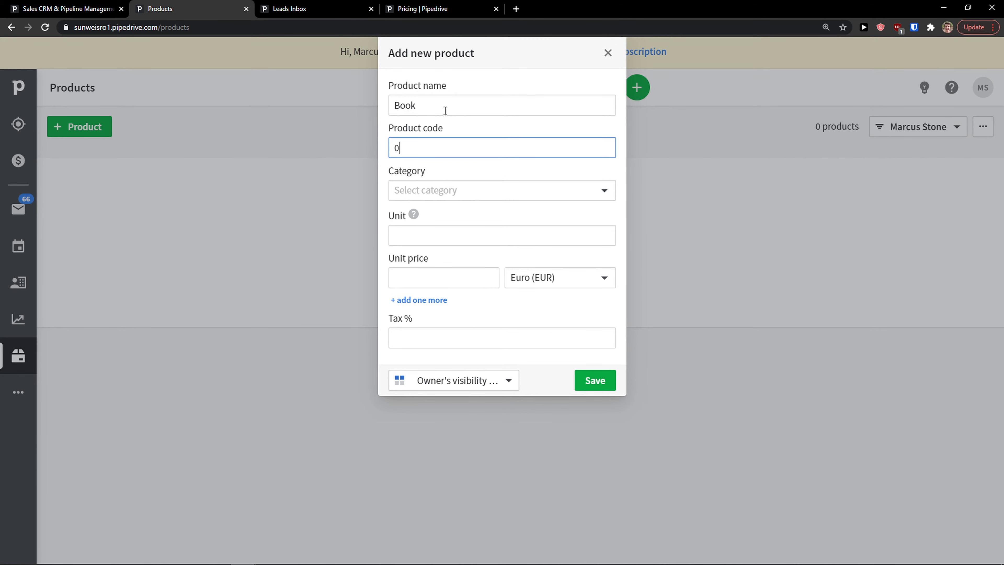
click(446, 183)
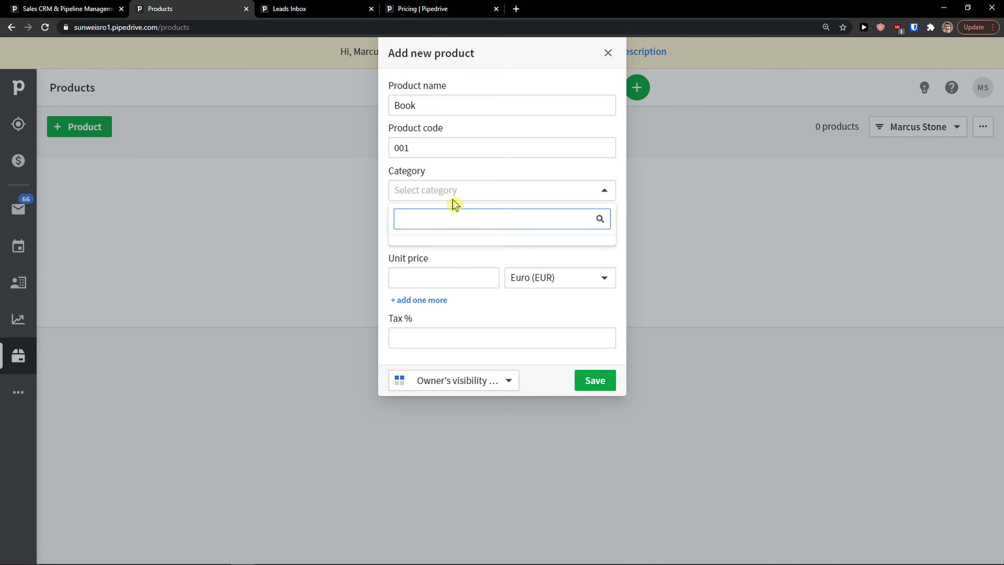
text(Books)
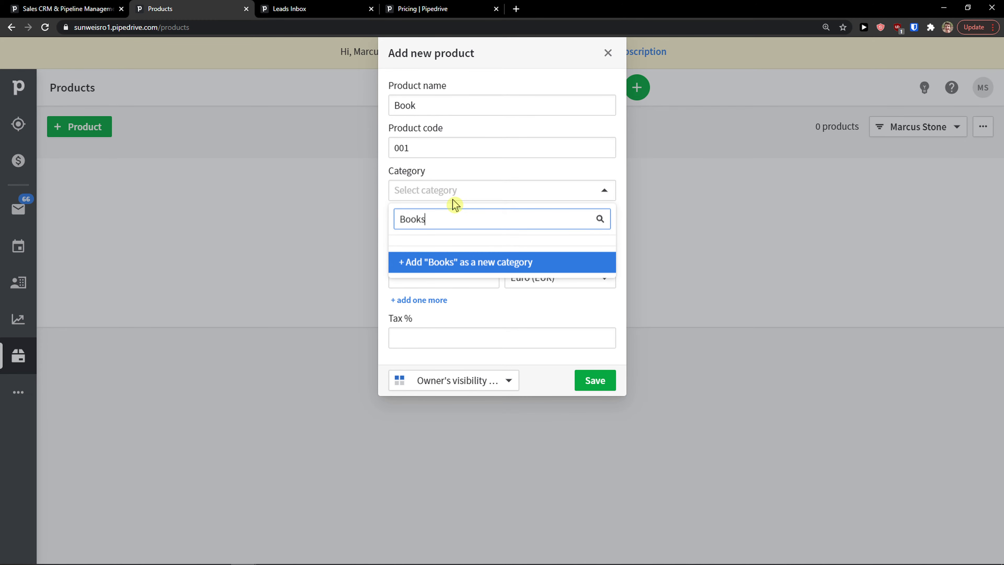
click(450, 262)
click(412, 234)
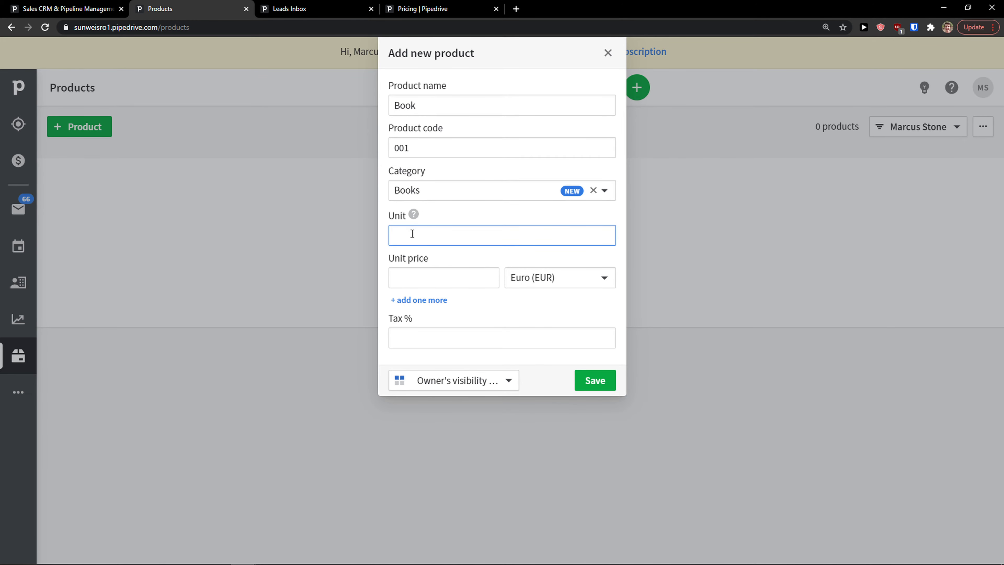
click(489, 280)
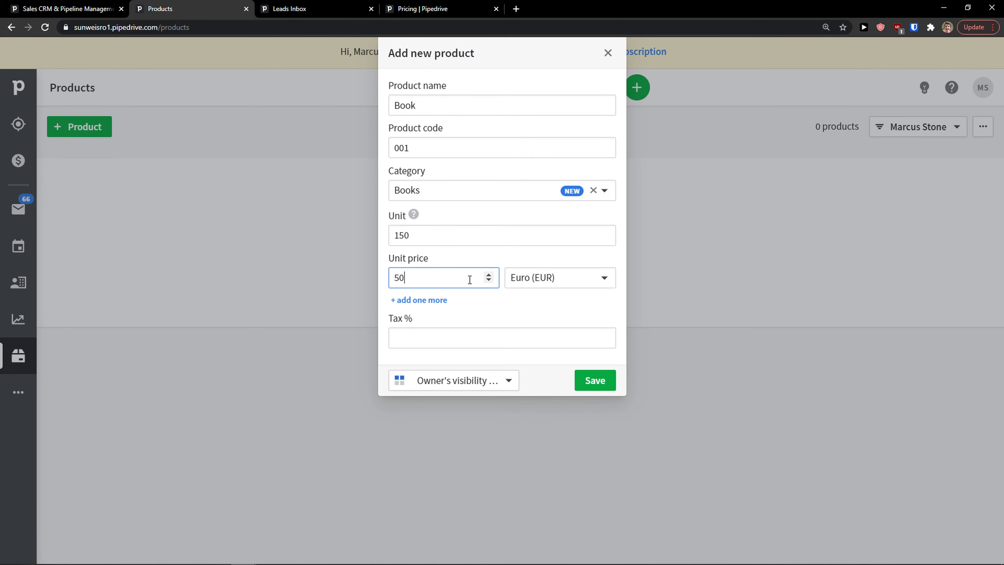
click(595, 380)
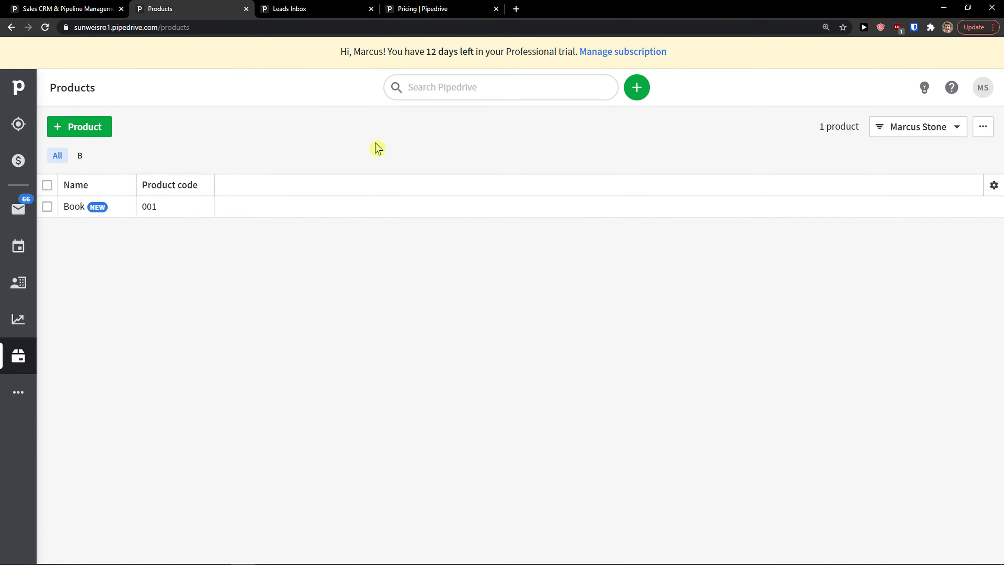
click(18, 319)
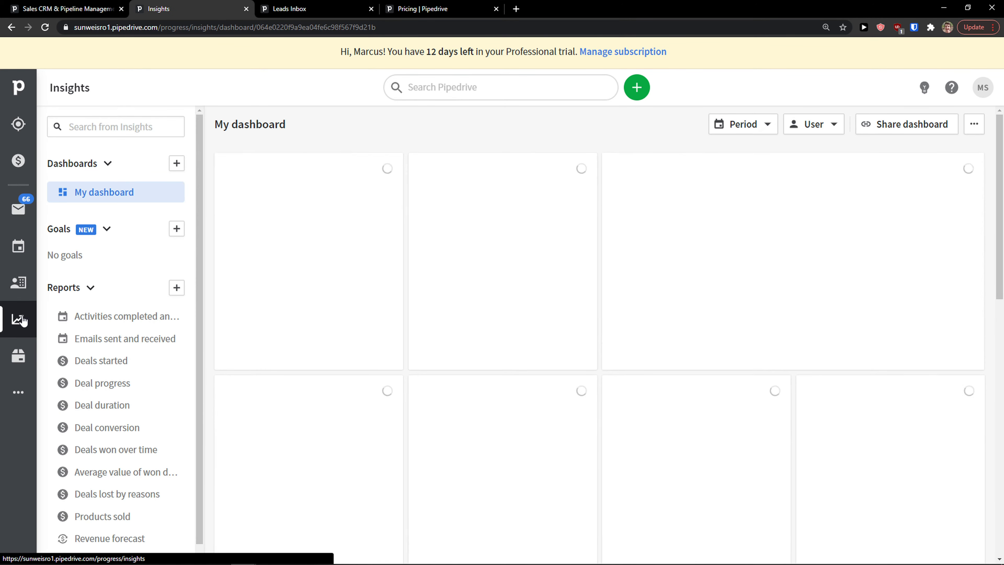
Dismiss the tip and drag Deals lost by reasons down beside Activities completed.
click(363, 141)
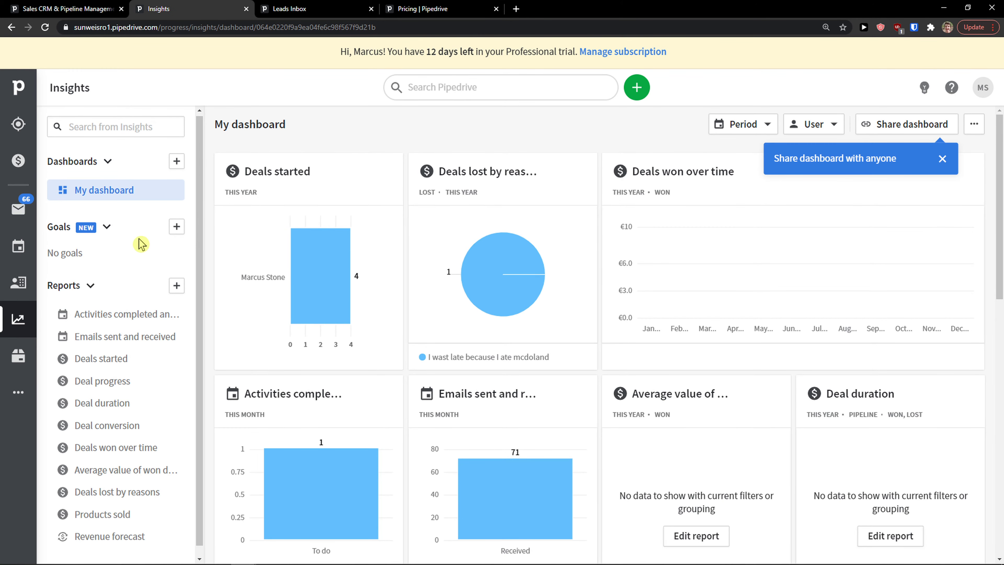
scroll(141, 243, down, 1)
scroll(403, 254, down, 6)
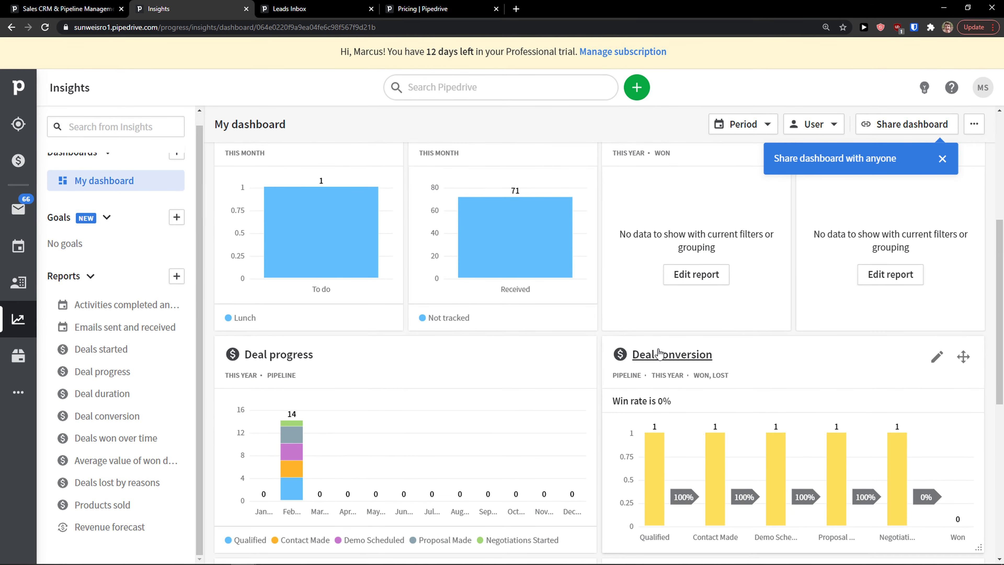
scroll(658, 351, up, 6)
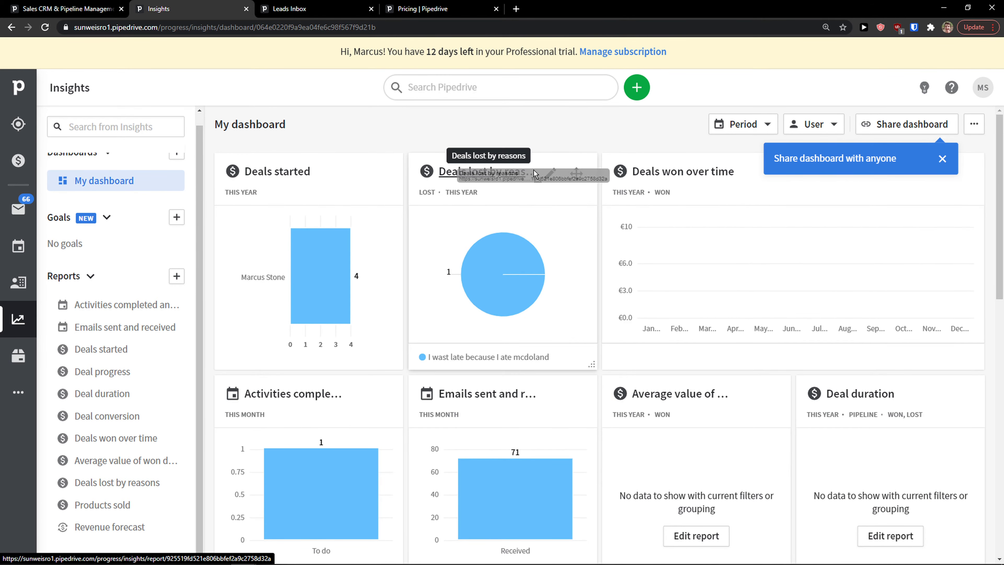
drag(533, 174, 491, 329)
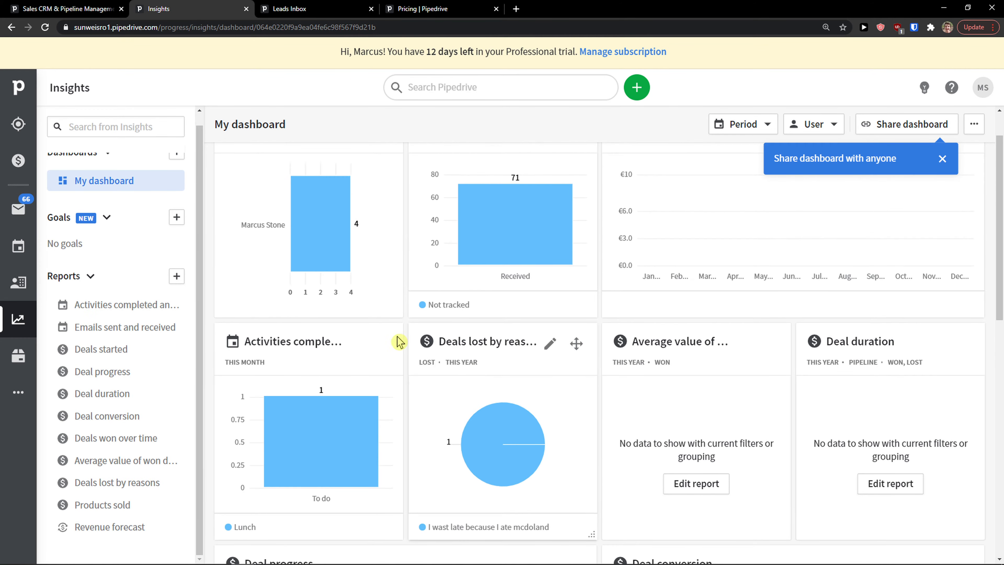
scroll(434, 427, down, 1)
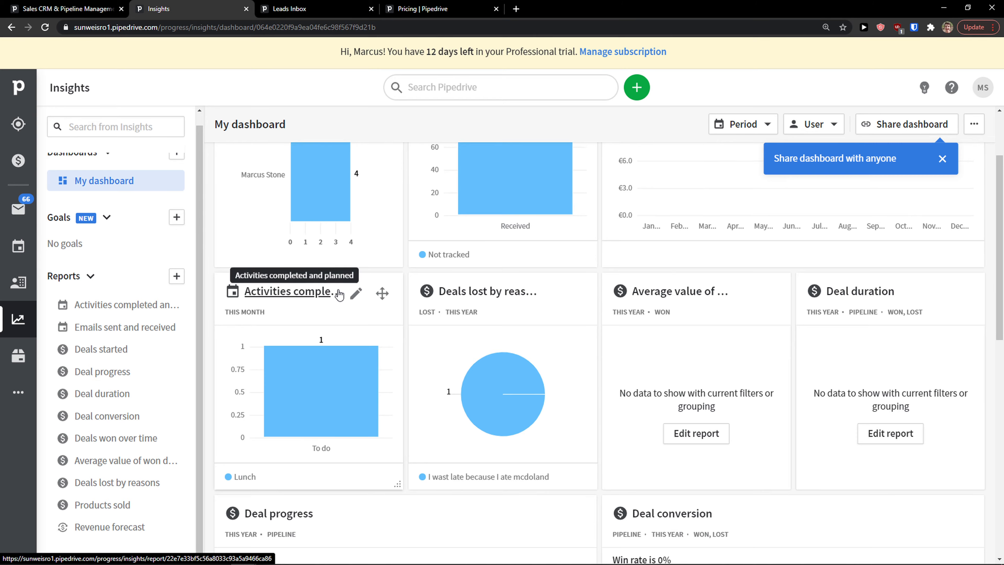
scroll(328, 300, up, 2)
mouse_move(315, 319)
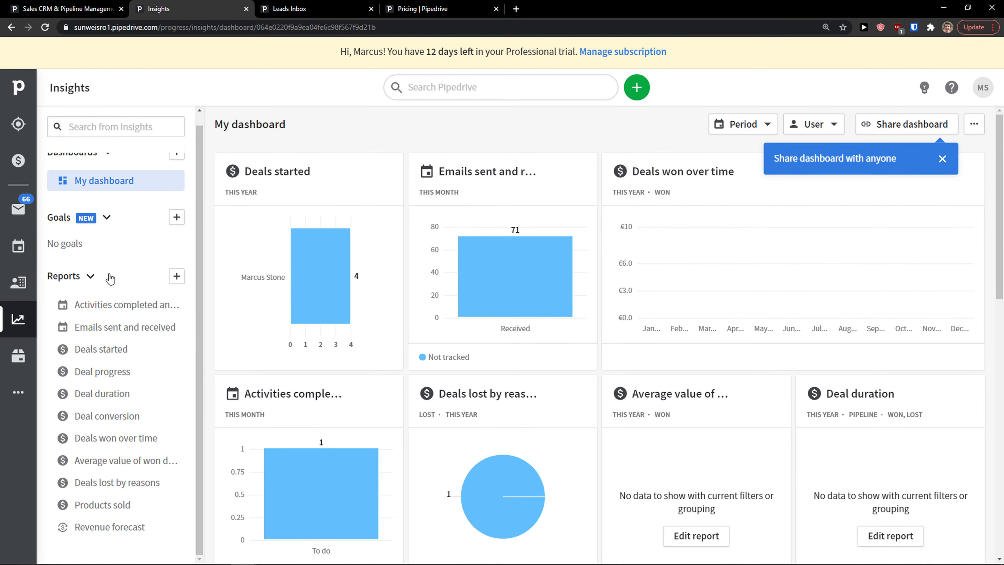
scroll(110, 278, up, 1)
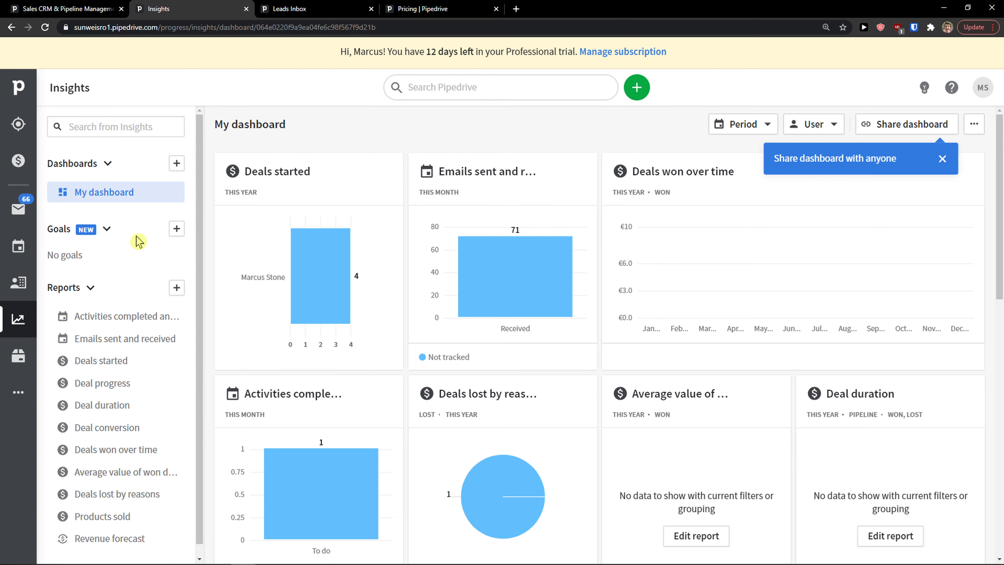
scroll(359, 340, down, 5)
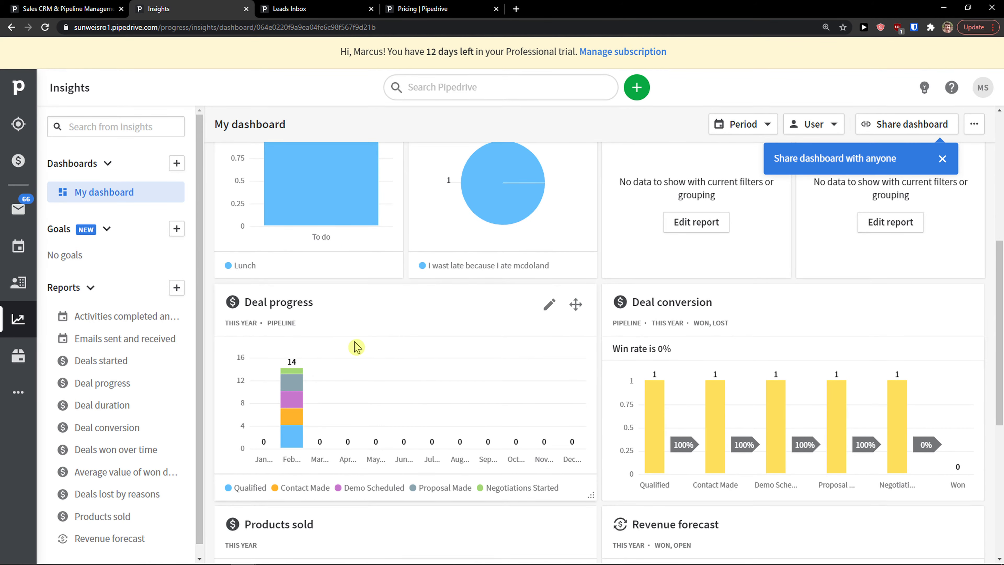
Start a new report with Deal as the entity and Conversion as the report type.
click(176, 287)
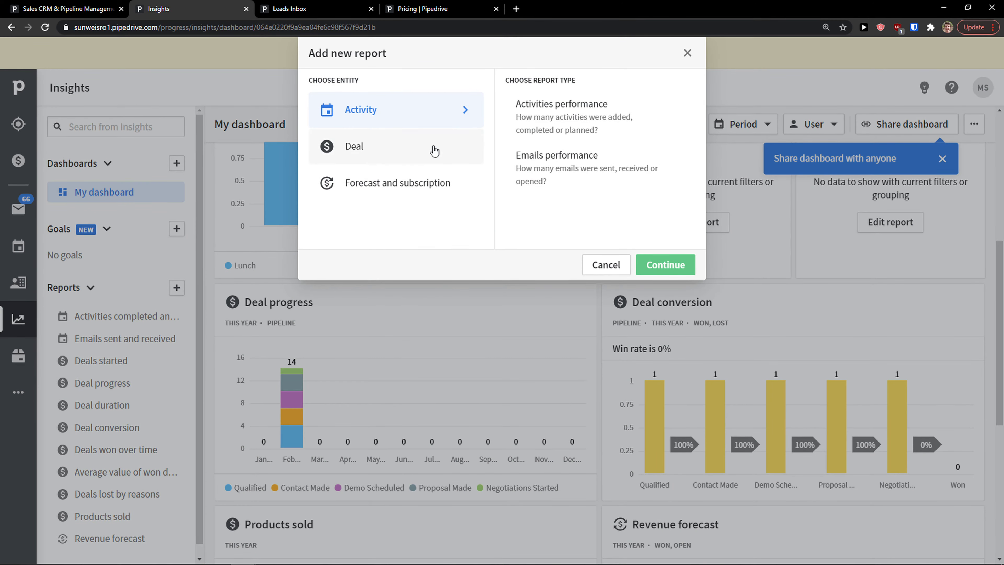
click(434, 150)
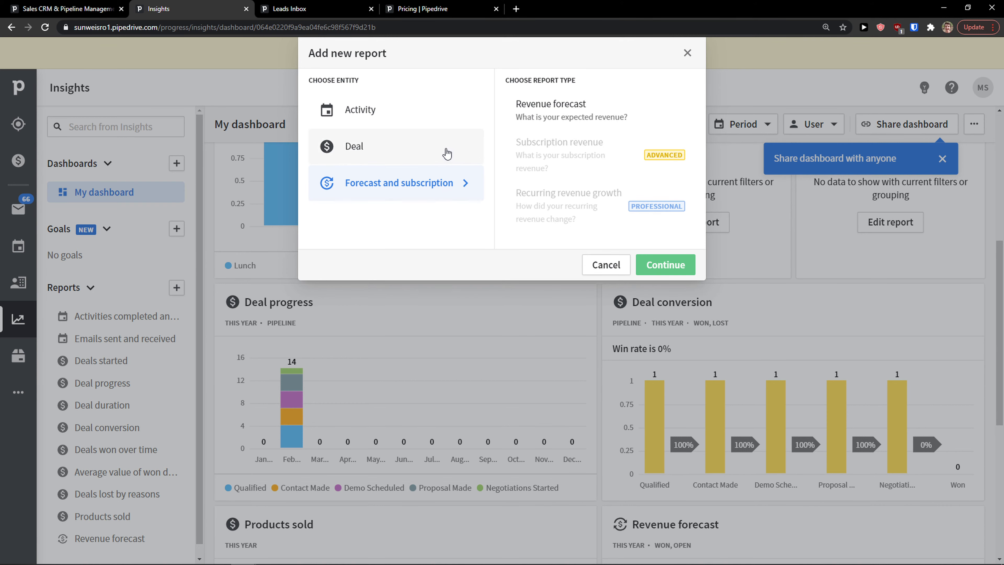
click(453, 162)
click(460, 123)
click(455, 151)
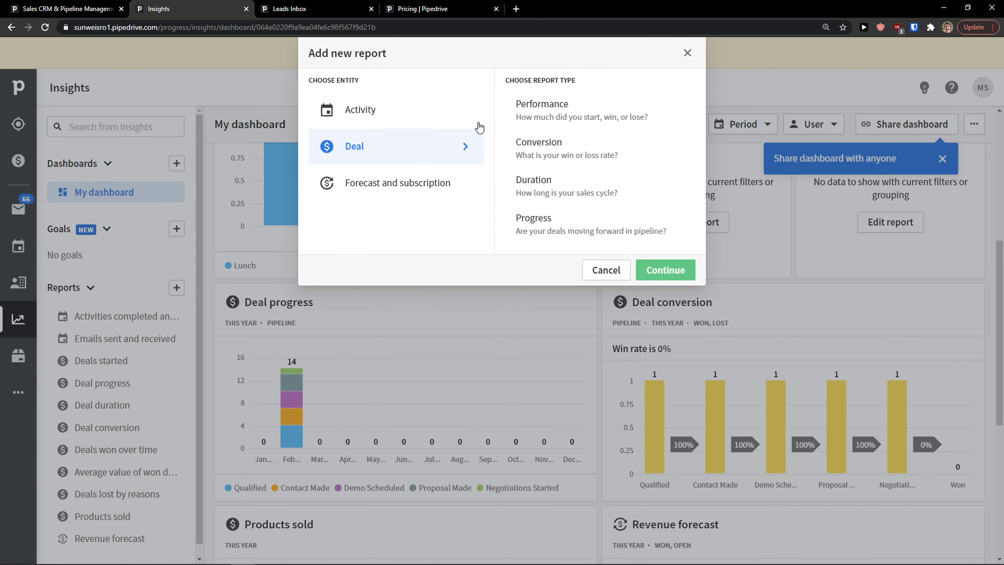
click(607, 151)
Create the conversion report, then head to Workflow automation, discarding the unsaved report.
click(680, 273)
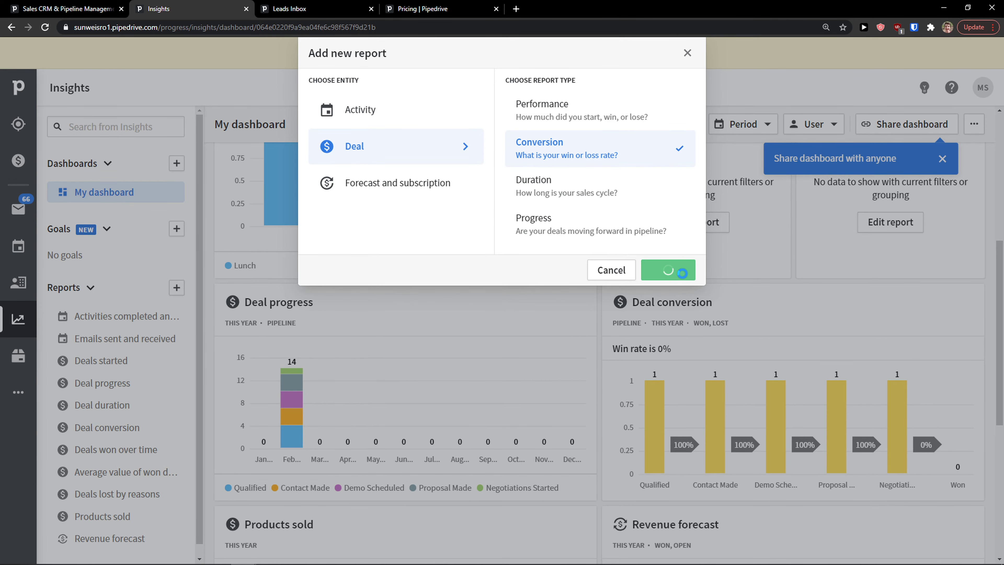
scroll(387, 317, down, 2)
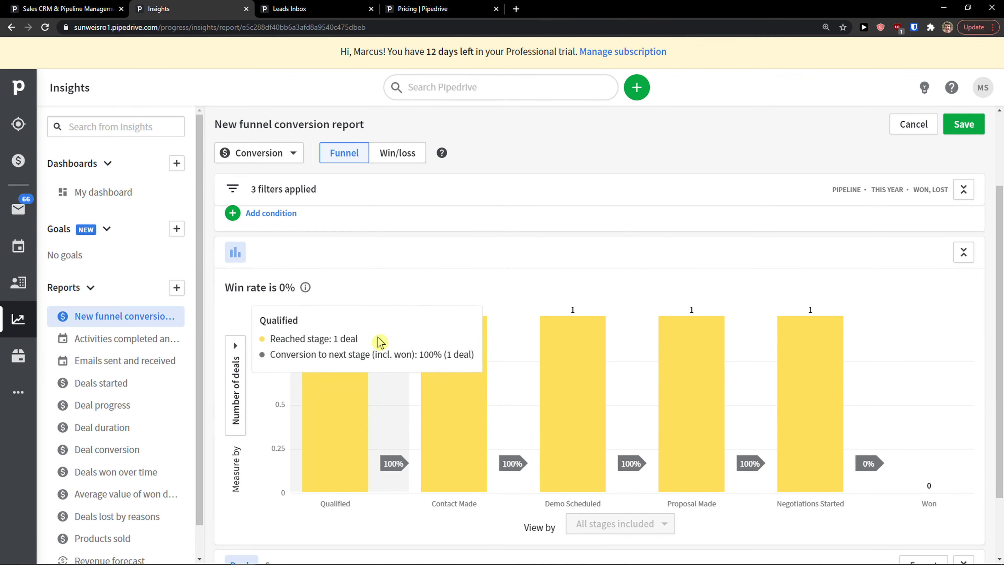
scroll(489, 411, up, 2)
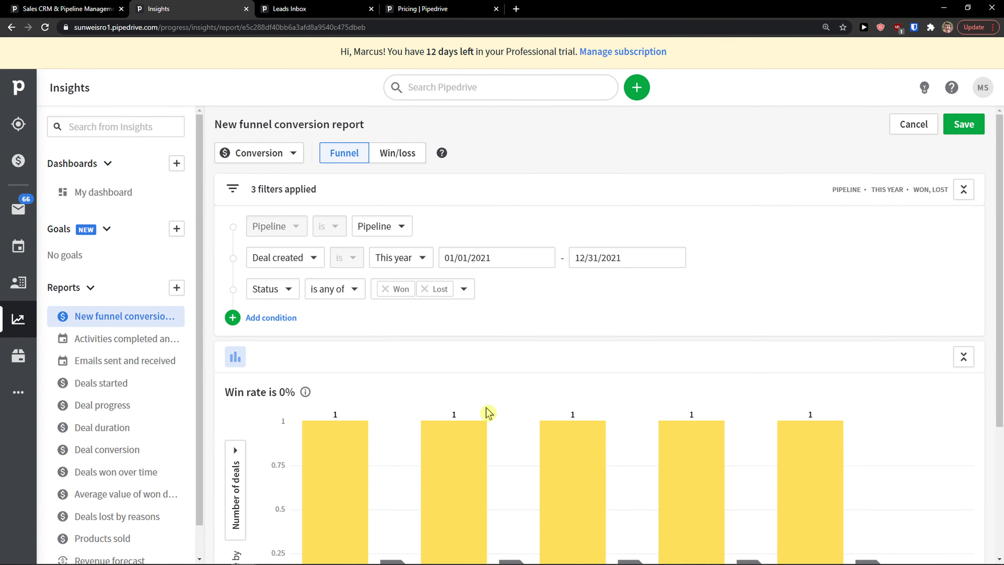
scroll(399, 417, down, 2)
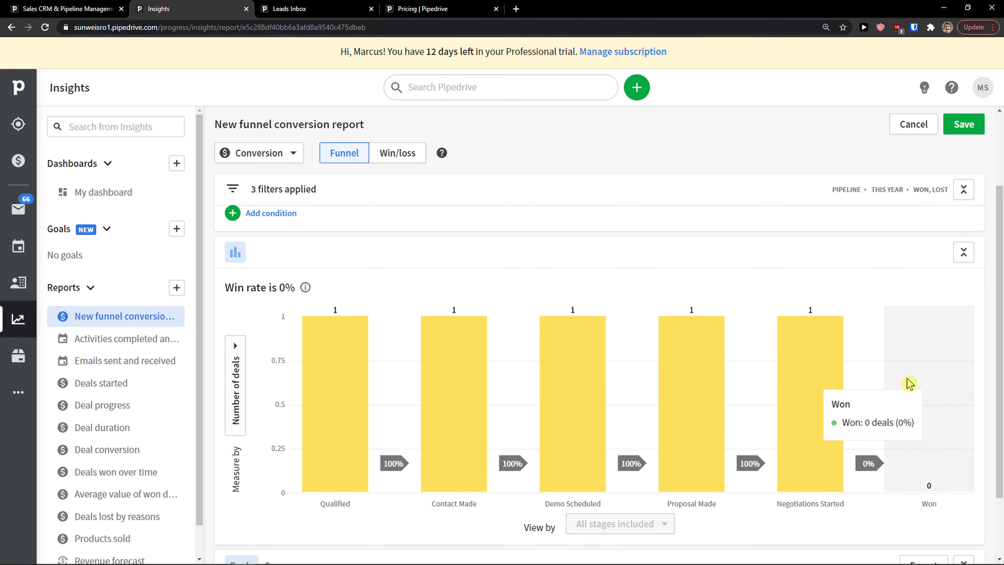
scroll(749, 374, up, 2)
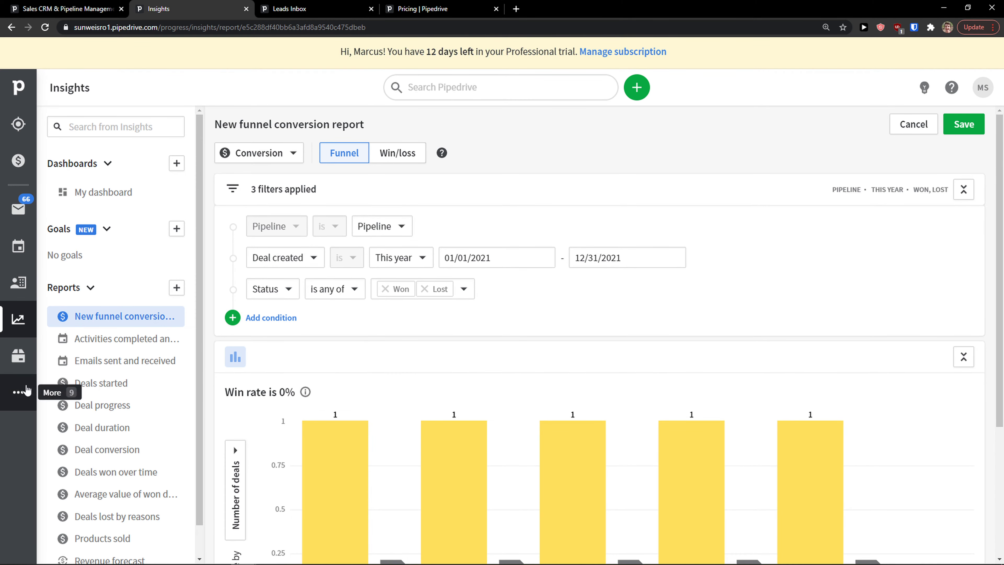
click(19, 391)
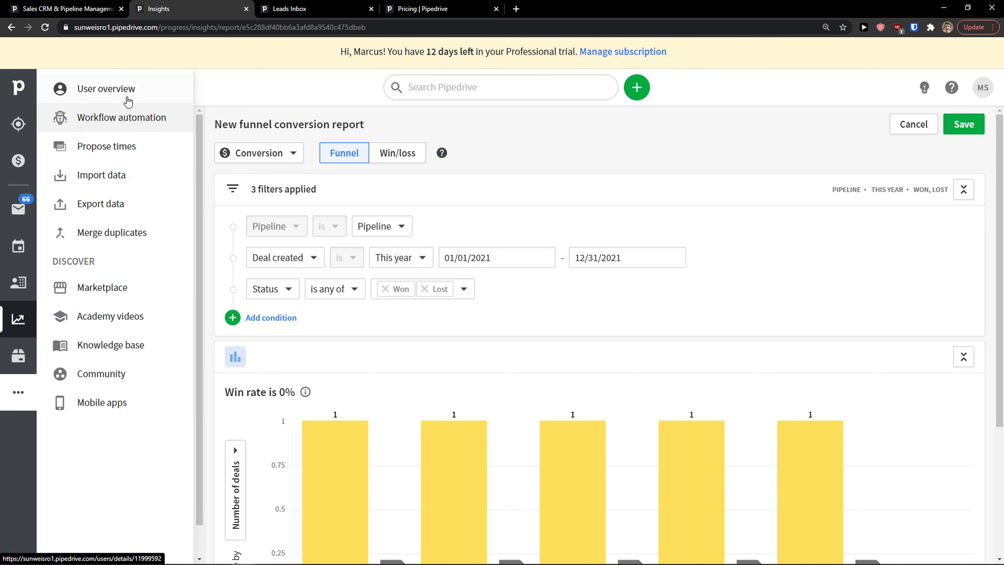
click(142, 129)
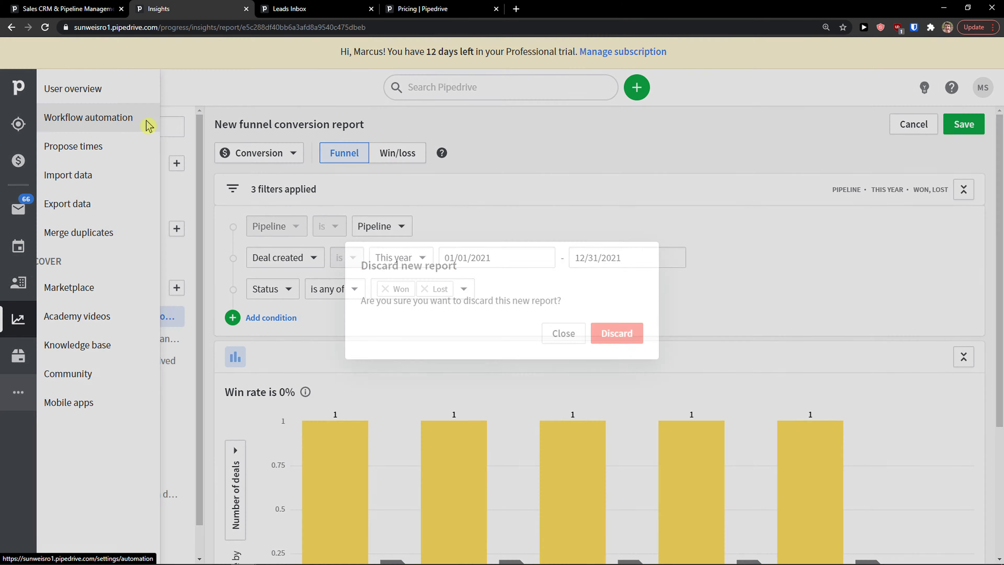
click(631, 333)
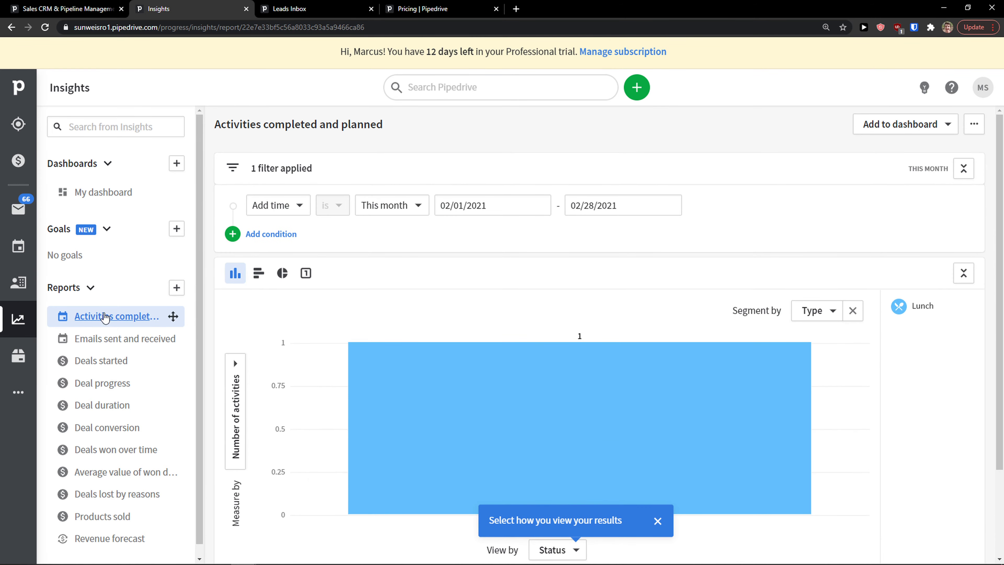
Close the General availability dialog and reopen Workflow automation to its Get started templates.
click(18, 392)
click(123, 158)
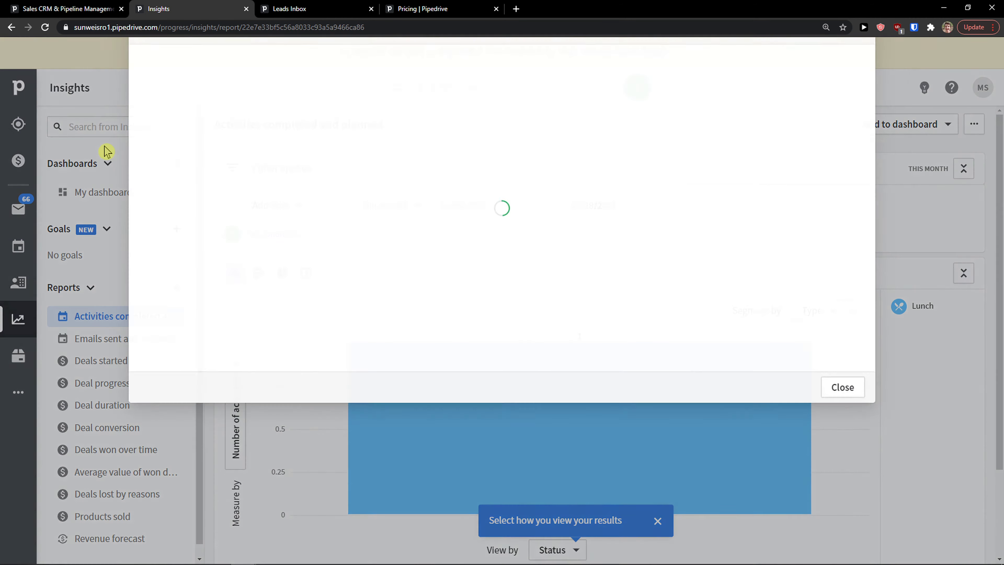
click(856, 56)
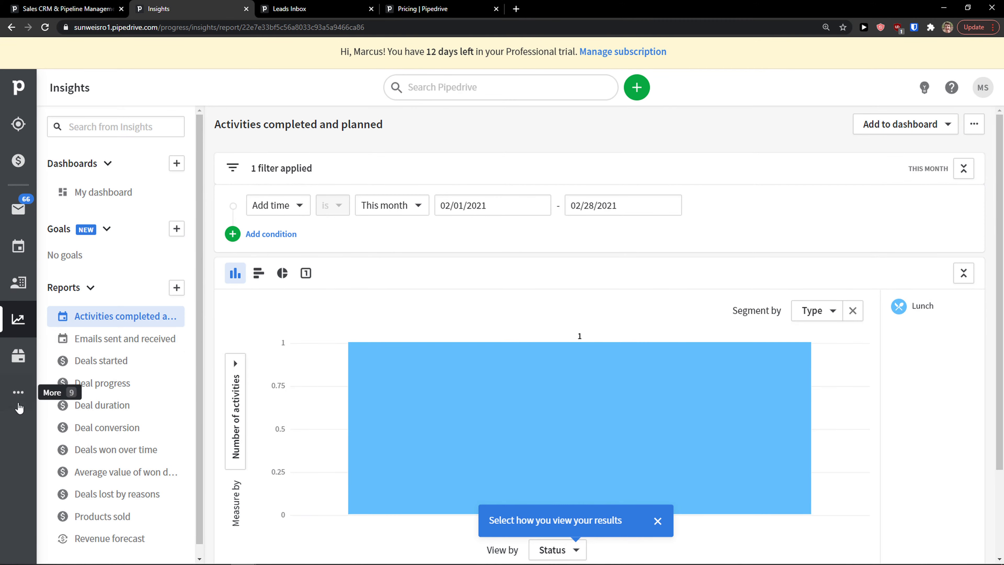
click(18, 392)
click(124, 123)
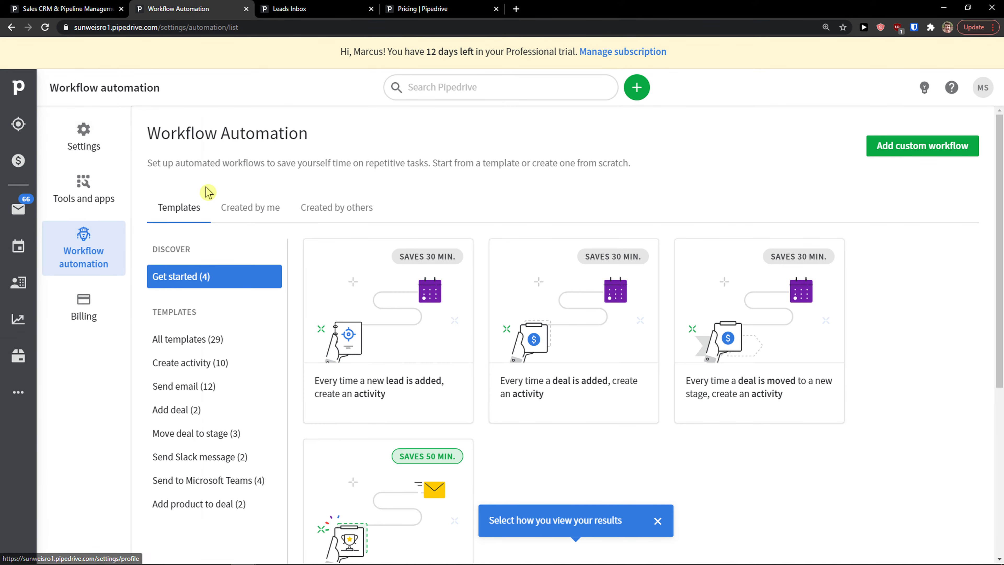
Filter the workflow automation templates to the 12 Send email templates.
scroll(264, 237, down, 2)
scroll(263, 265, down, 1)
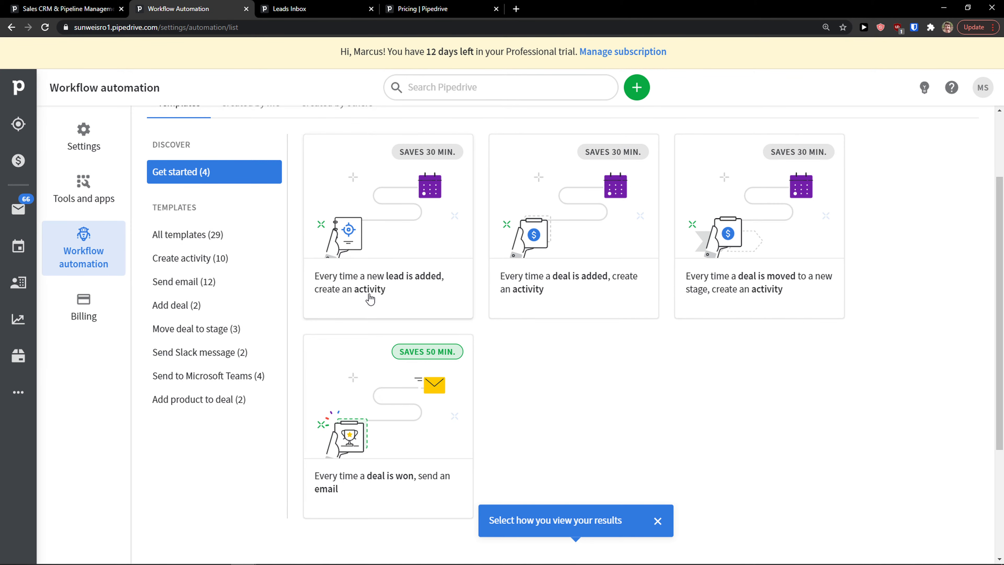
scroll(337, 339, up, 1)
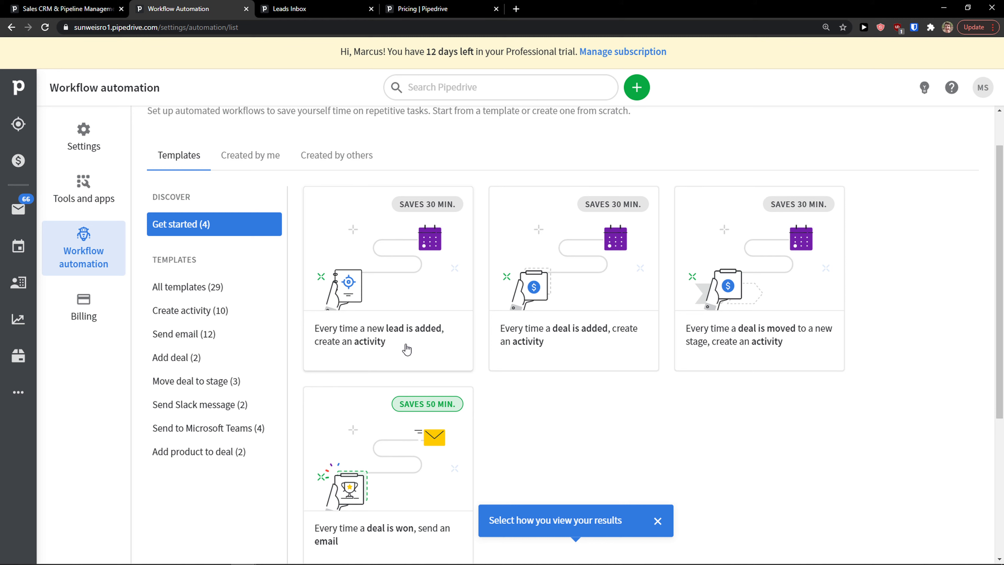
scroll(356, 301, down, 1)
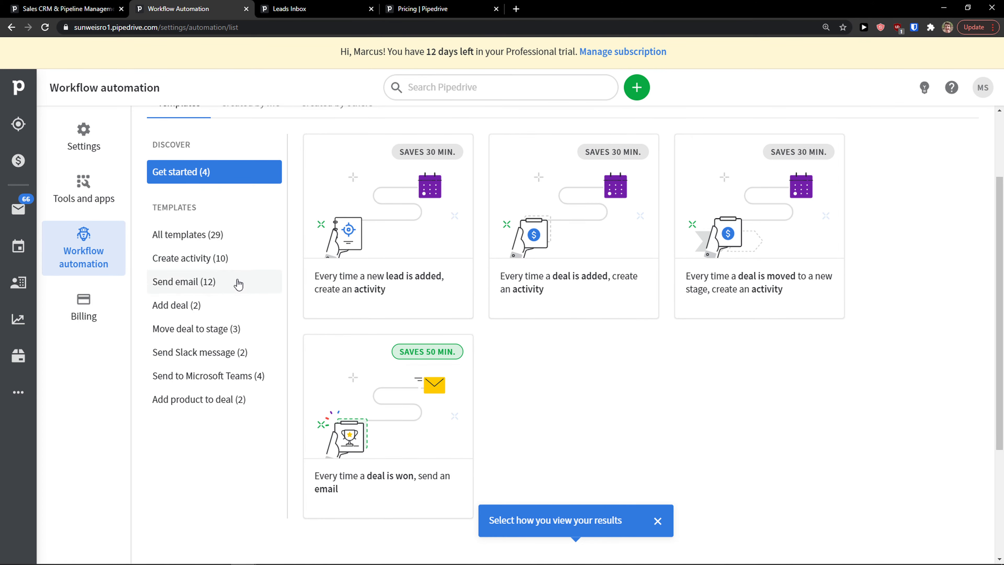
click(246, 283)
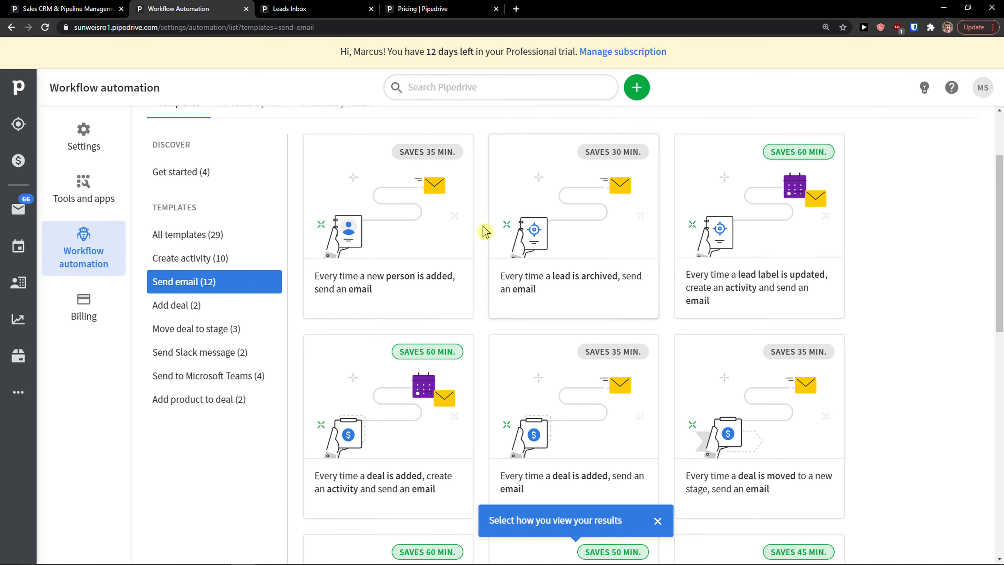
scroll(484, 229, up, 1)
scroll(485, 229, down, 2)
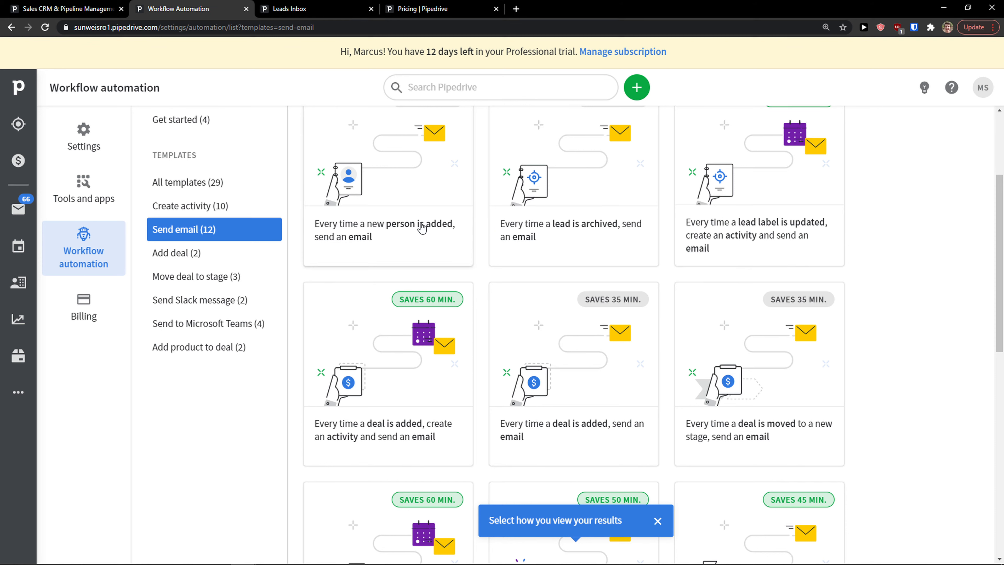
scroll(404, 277, up, 2)
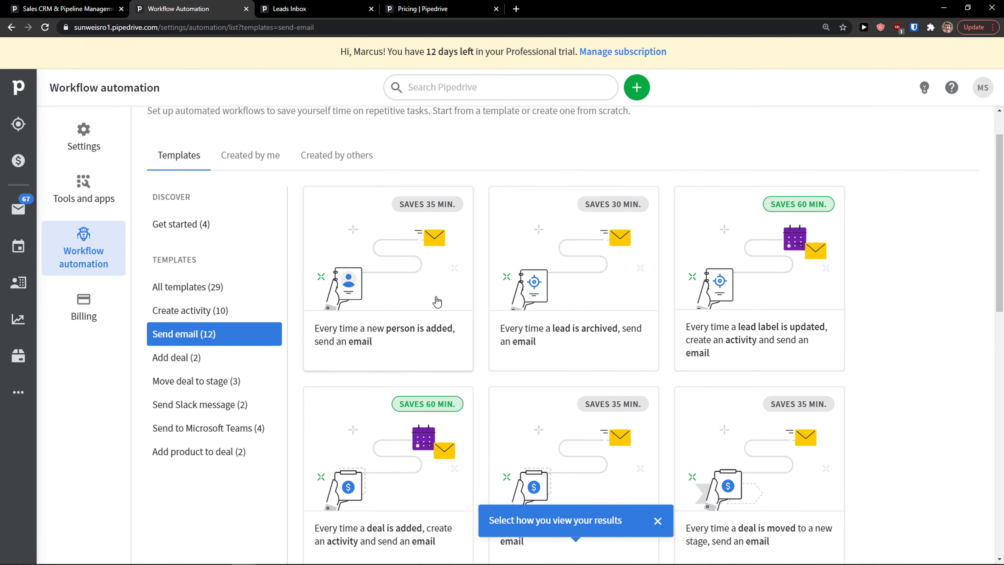
Launch Microsoft Paint from the system search and shift its window to the right.
key(super)
text(paint)
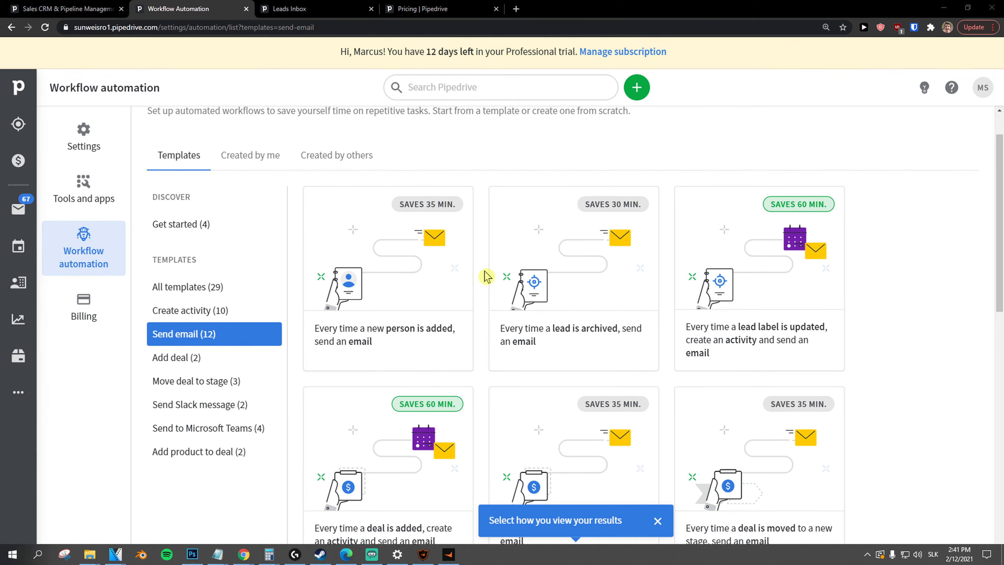
key(Return)
drag(238, 81, 321, 89)
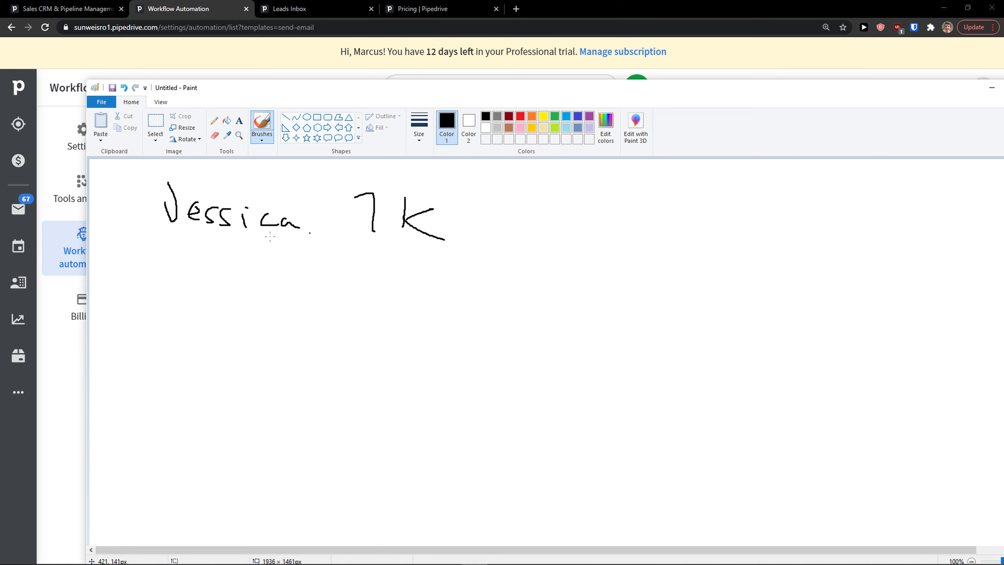
Sketch on the canvas: a stroke, a horizontal dividing line, and a loop around the lower handwriting.
drag(276, 270, 322, 279)
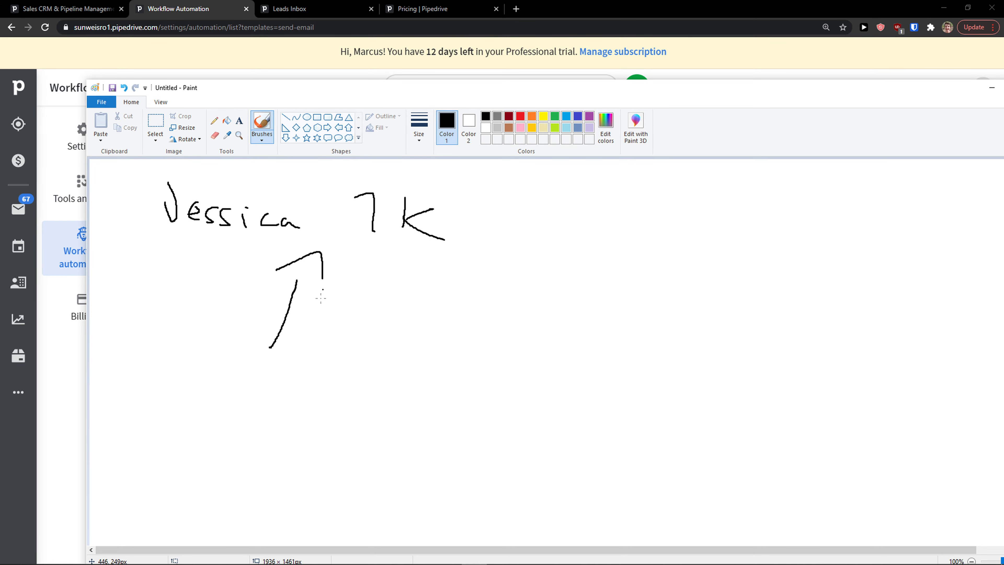
scroll(235, 332, down, 3)
drag(178, 288, 415, 286)
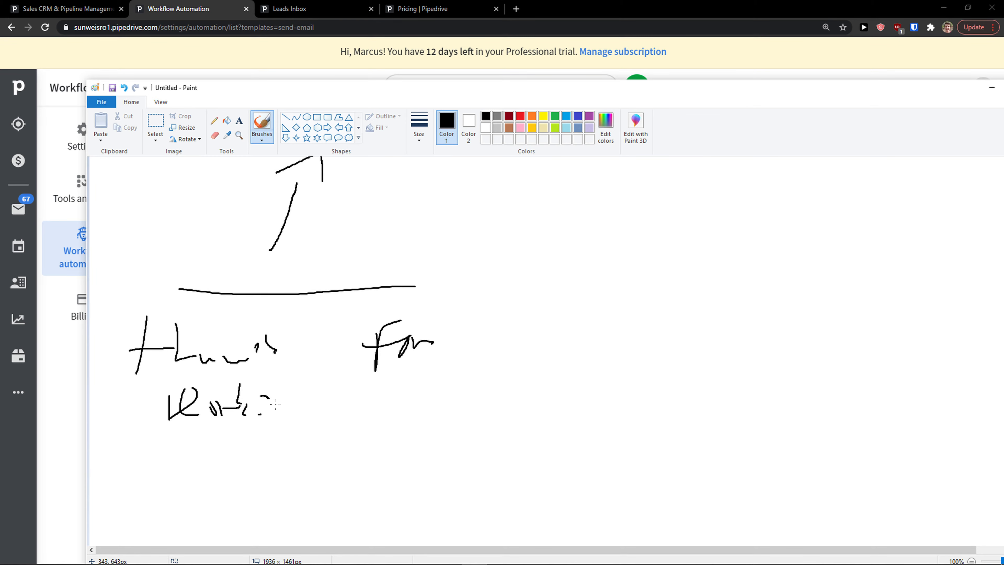
mouse_move(461, 320)
mouse_down()
mouse_move(318, 304)
mouse_move(214, 418)
mouse_move(459, 244)
mouse_up()
Back in Pipedrive, start the deal-added email template with a Contact Made stage trigger.
click(510, 60)
scroll(318, 252, down, 4)
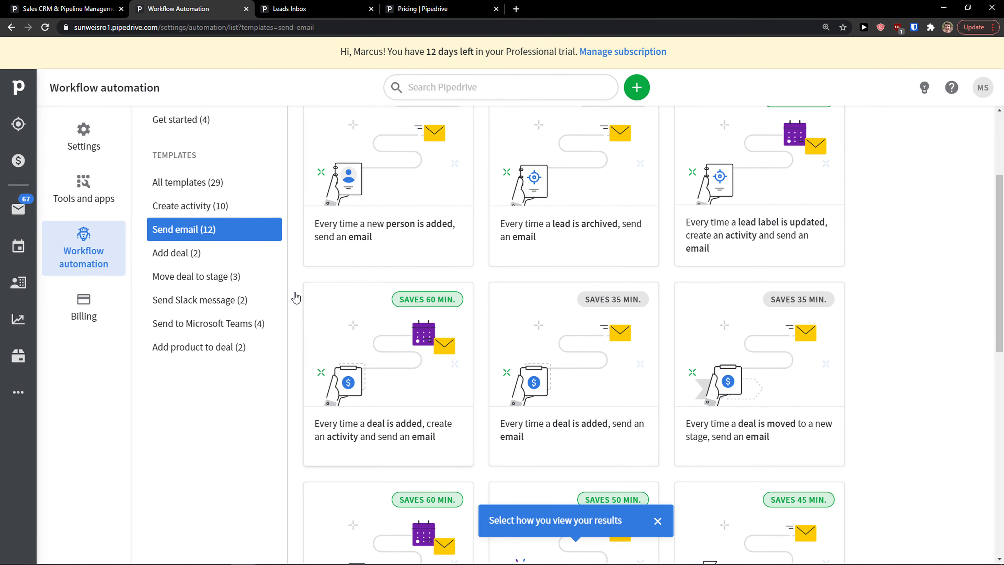
scroll(587, 317, down, 1)
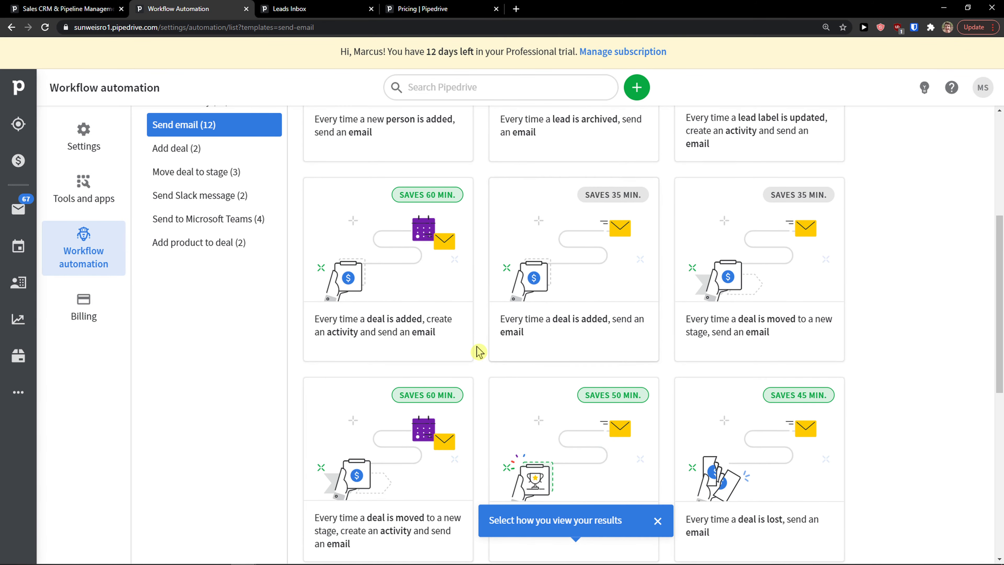
click(589, 337)
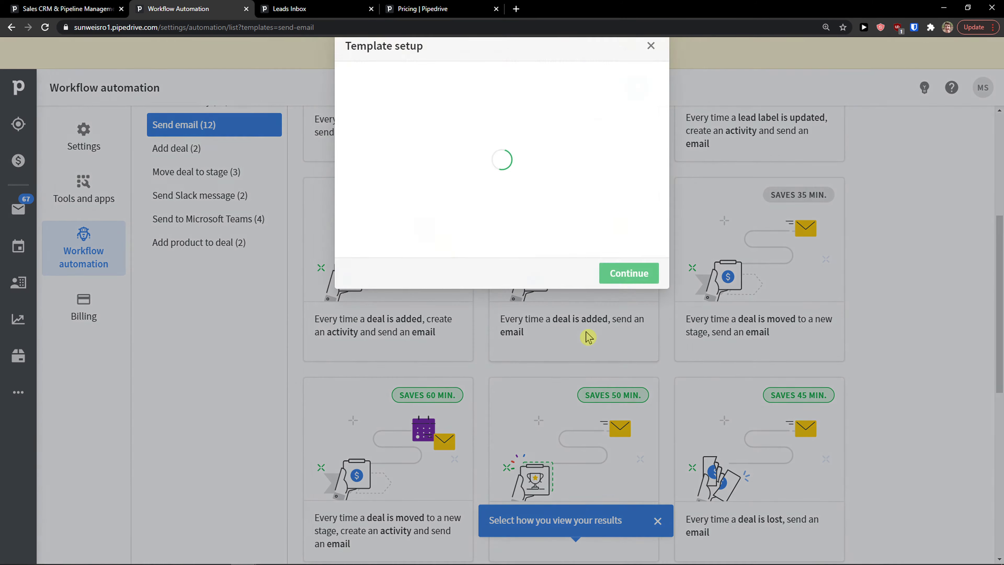
click(448, 203)
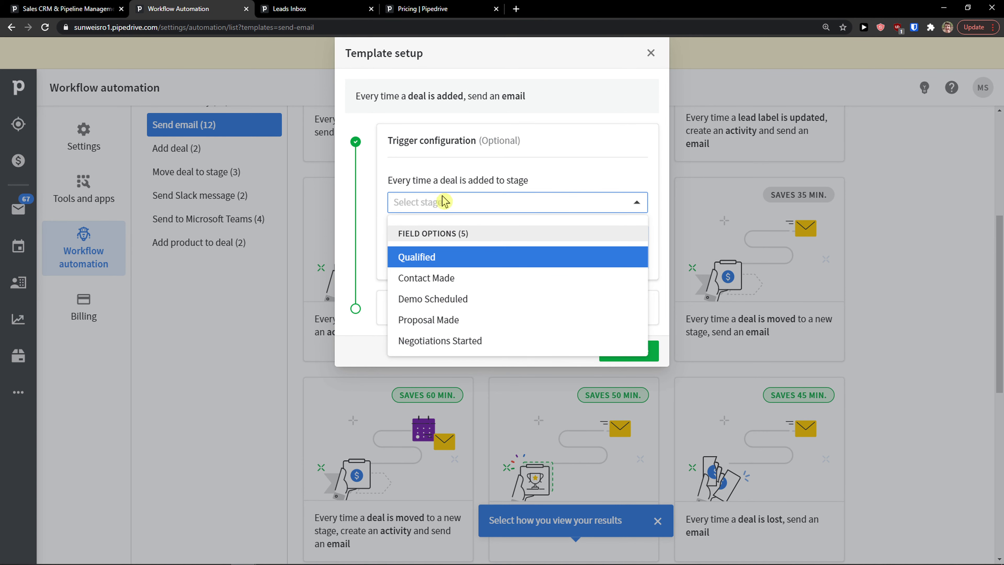
click(487, 283)
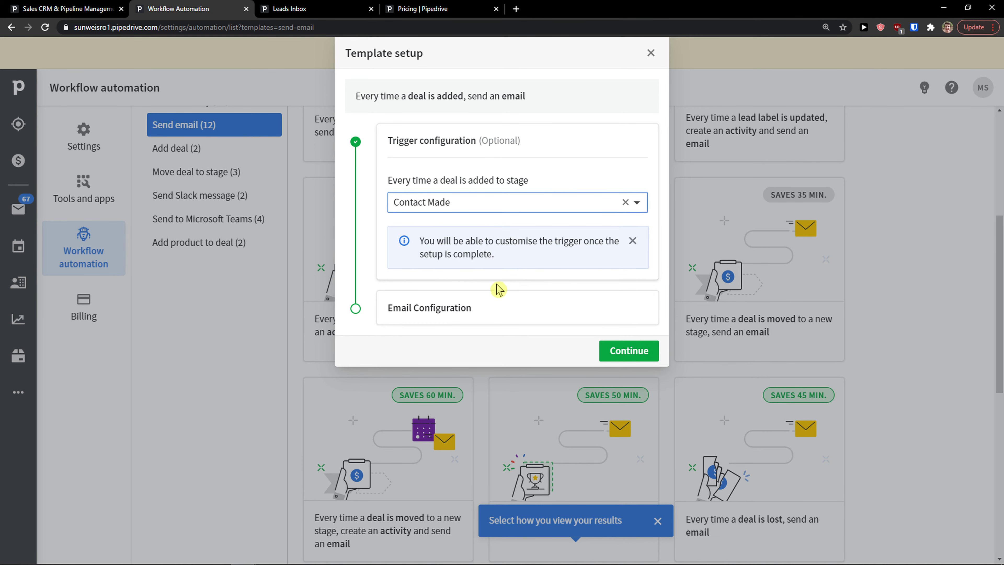
click(632, 351)
Send the email to the deal owner; the email template list turns out empty.
click(447, 253)
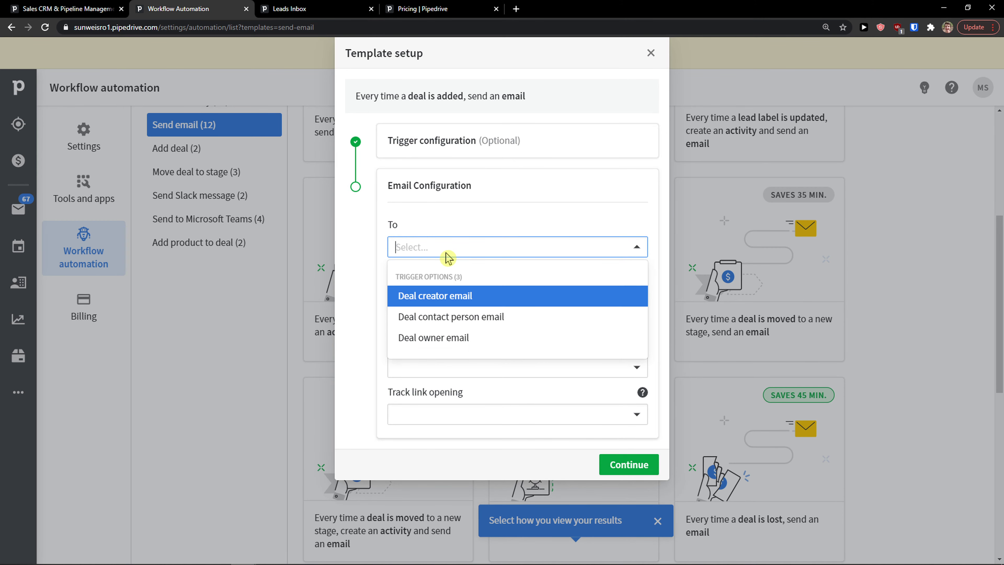
click(482, 231)
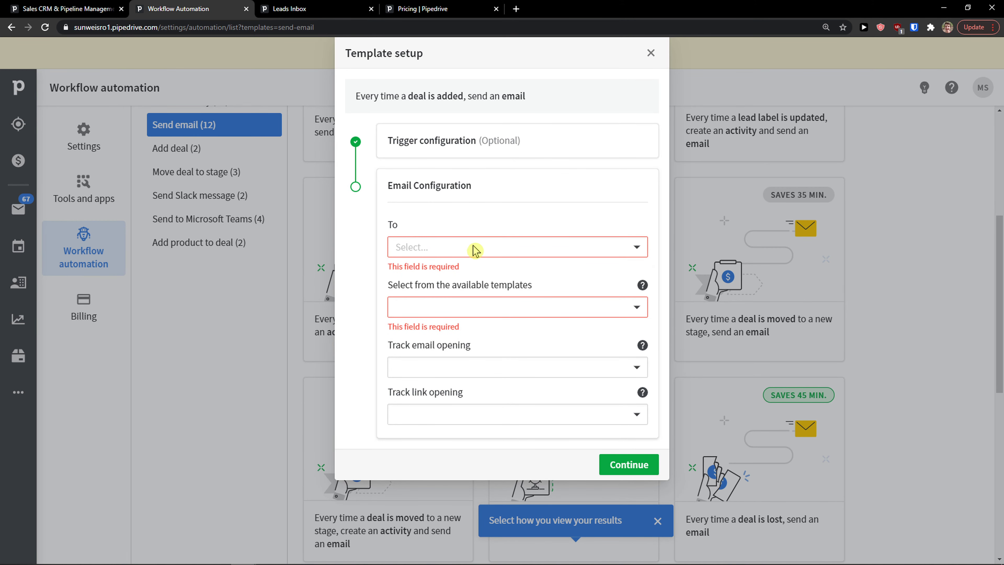
click(474, 249)
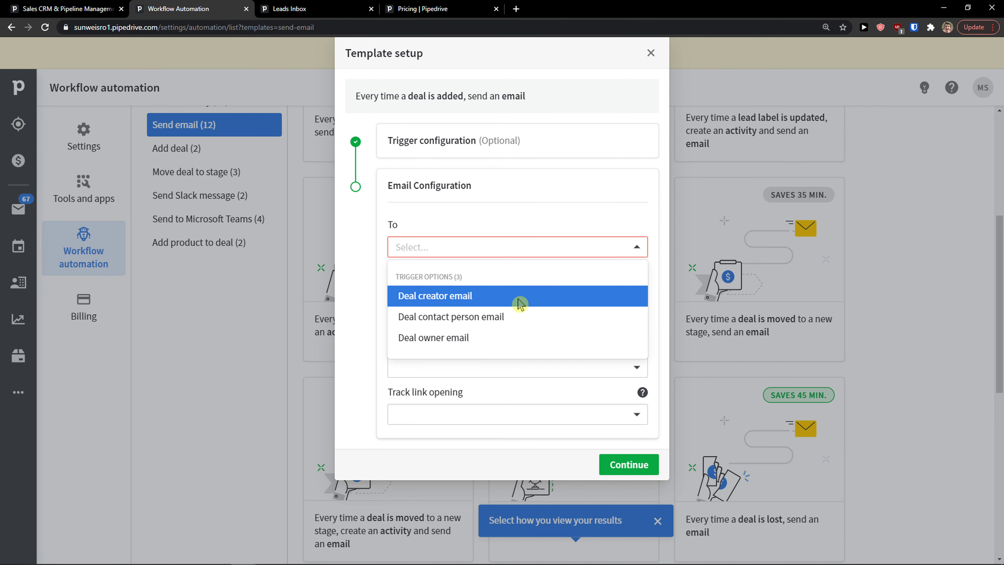
click(487, 337)
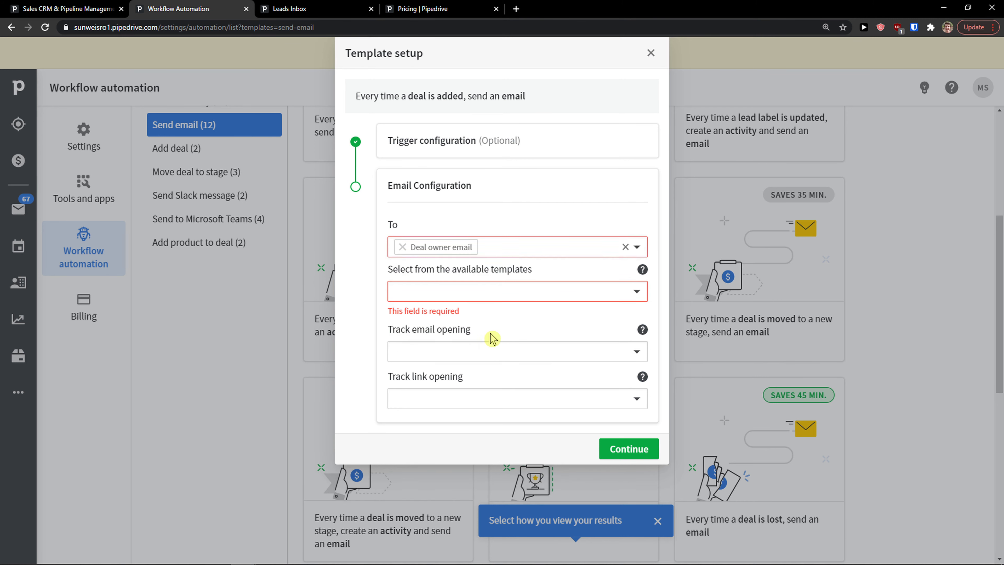
click(478, 294)
click(475, 321)
click(633, 293)
click(634, 294)
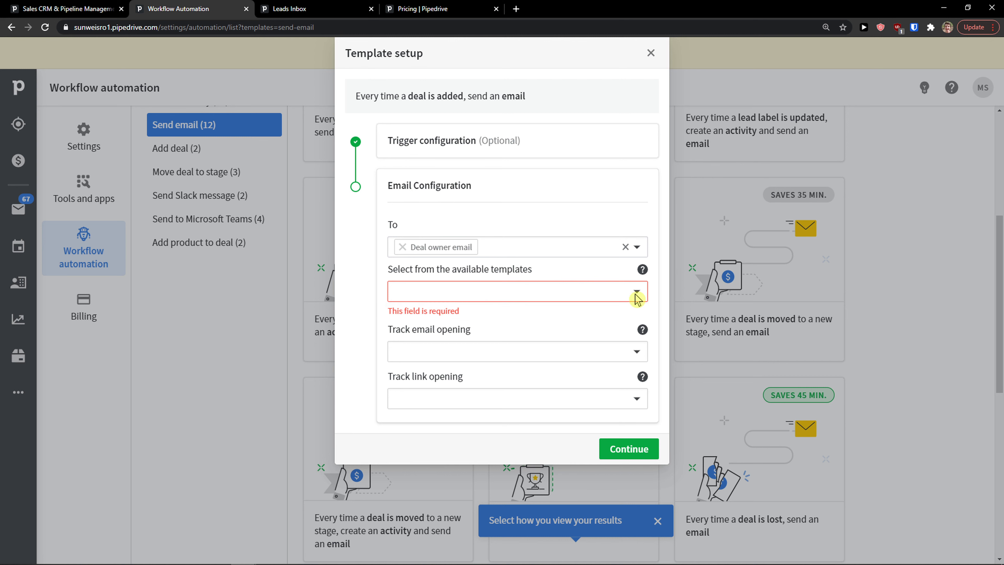
Track link opening by Deal creator status, then close the setup unsaved.
click(541, 354)
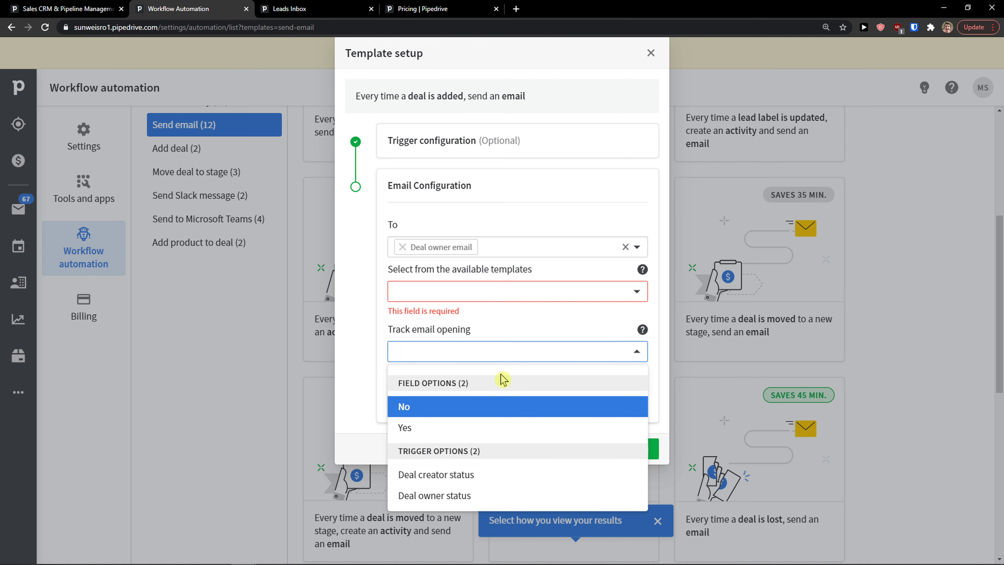
click(503, 358)
click(481, 407)
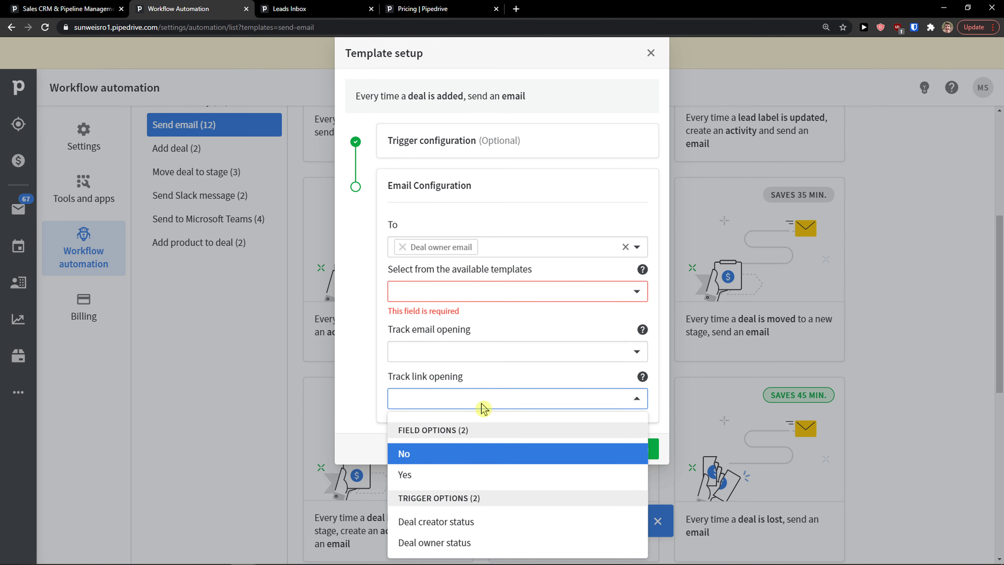
click(491, 527)
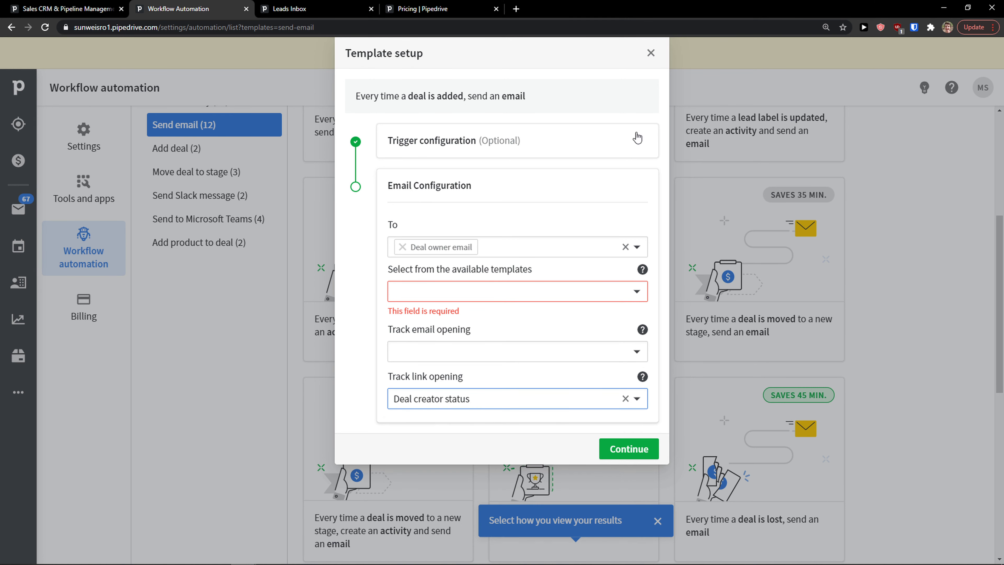
click(650, 51)
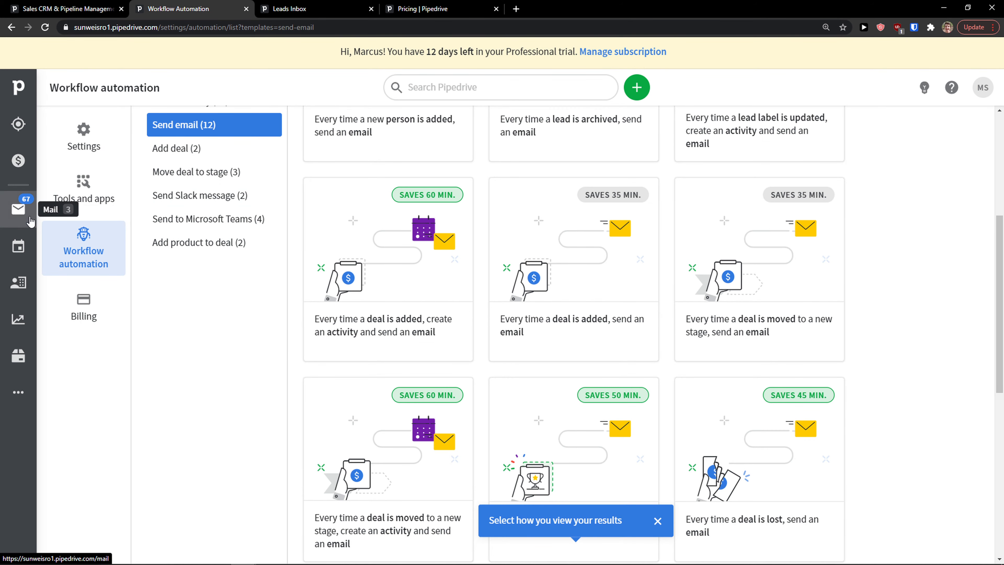
Browse the Move deal to stage templates, then show all 29 workflow templates.
scroll(331, 290, down, 1)
scroll(233, 249, up, 2)
click(221, 238)
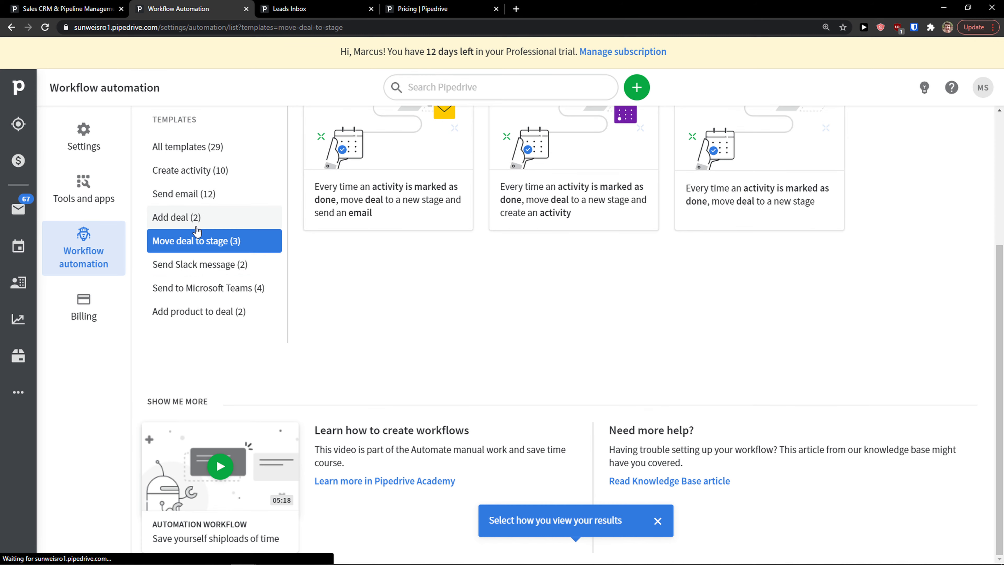
scroll(376, 284, up, 4)
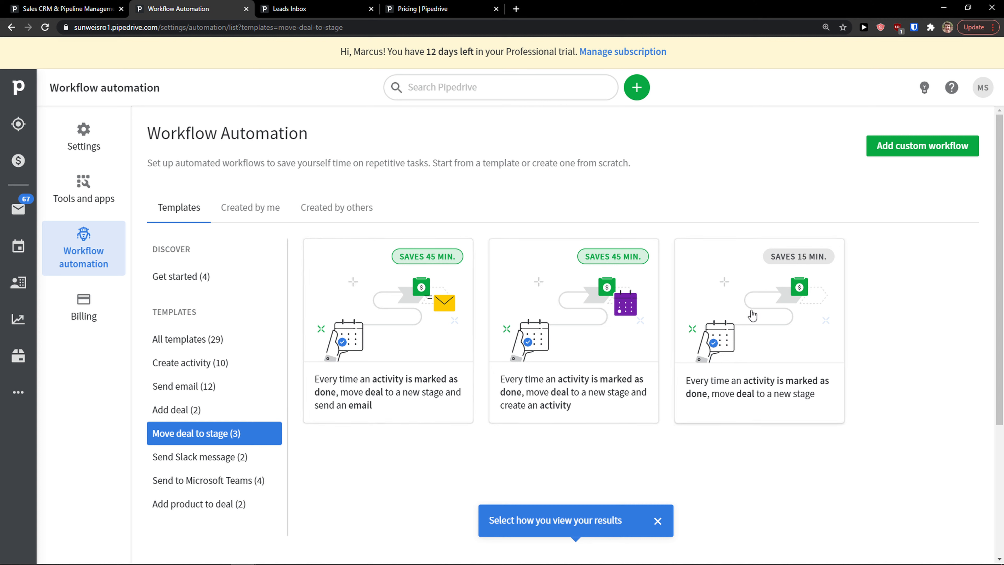
click(210, 349)
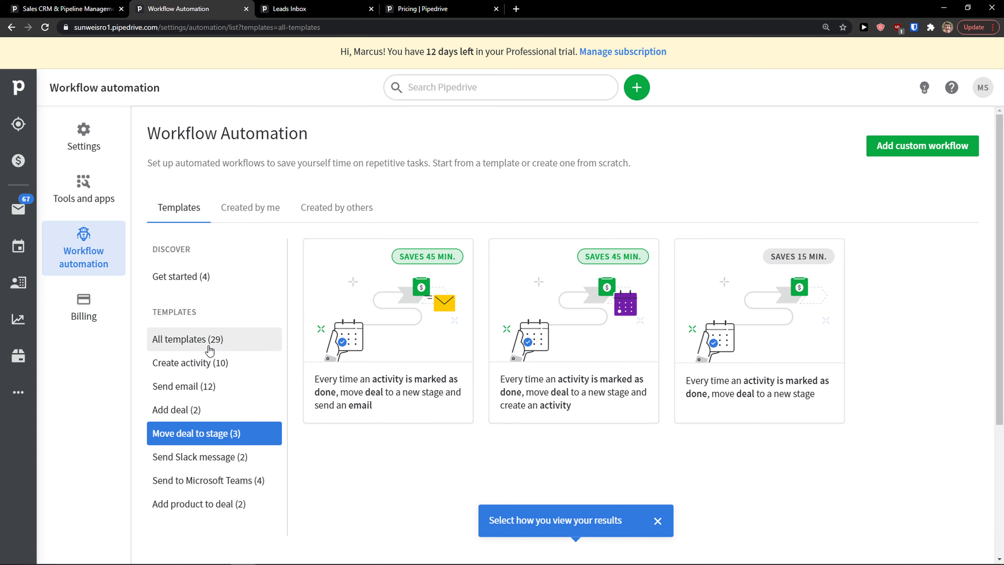
Check the Email sync settings from the mail inbox, then return to Workflow automation.
click(23, 217)
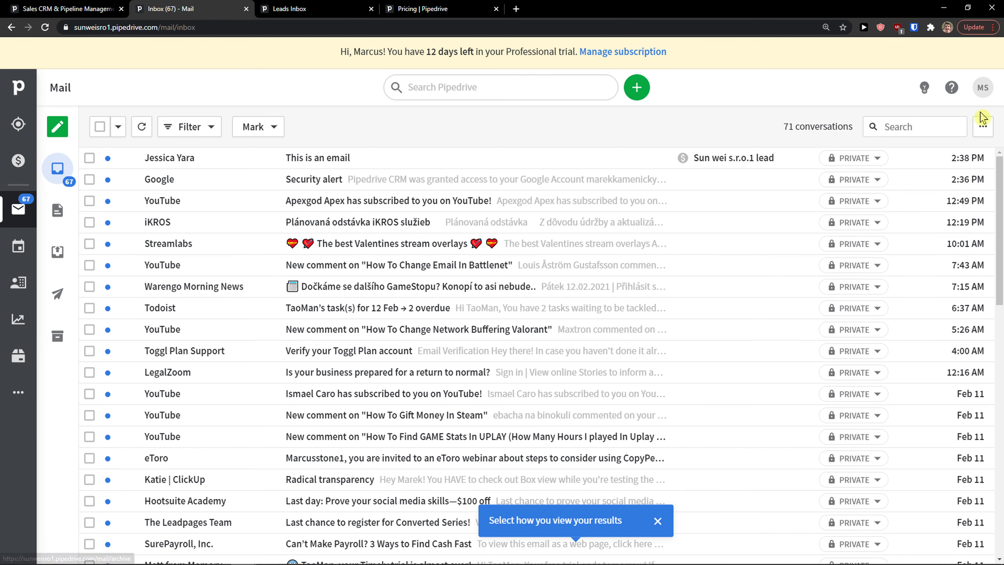
click(983, 127)
click(968, 164)
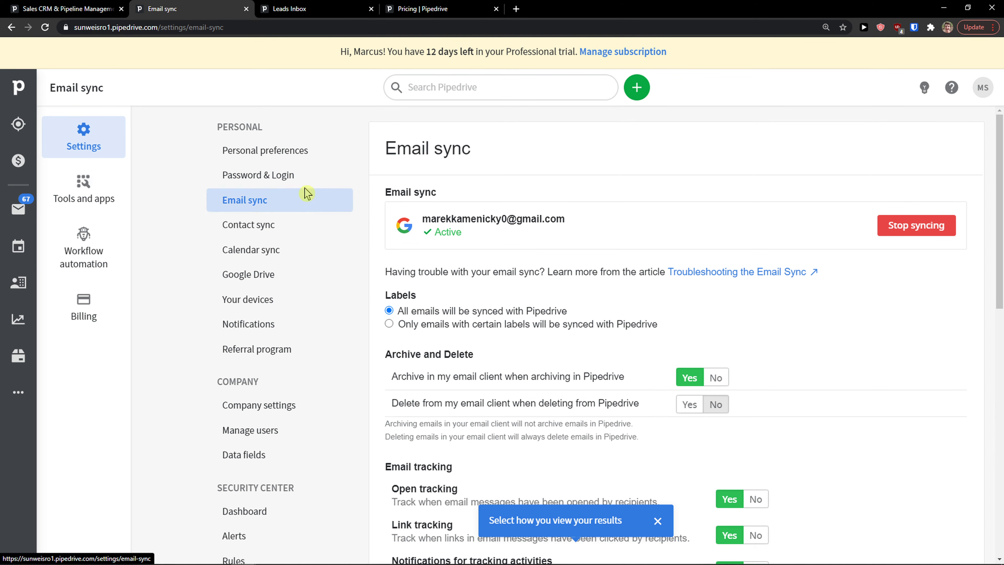
click(75, 247)
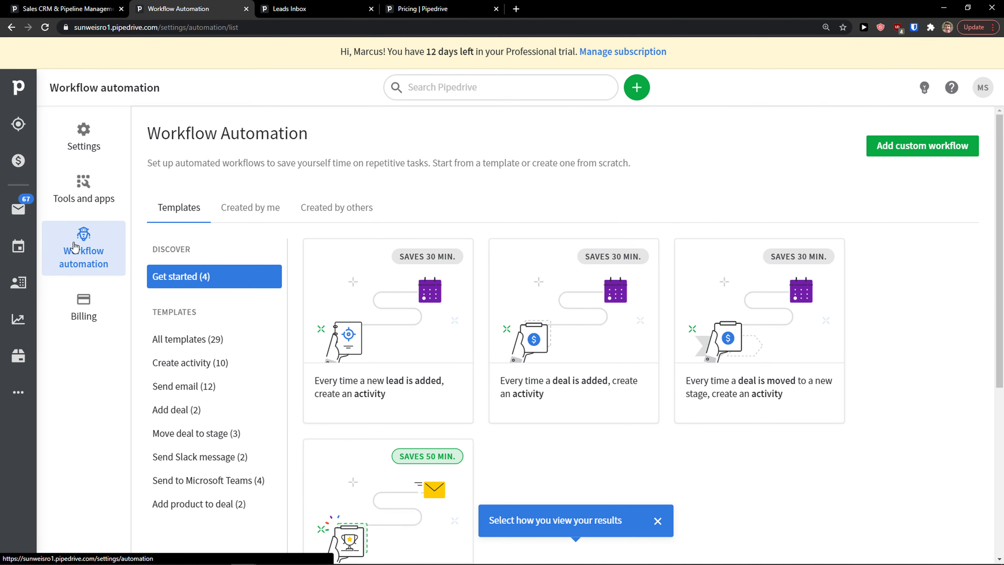